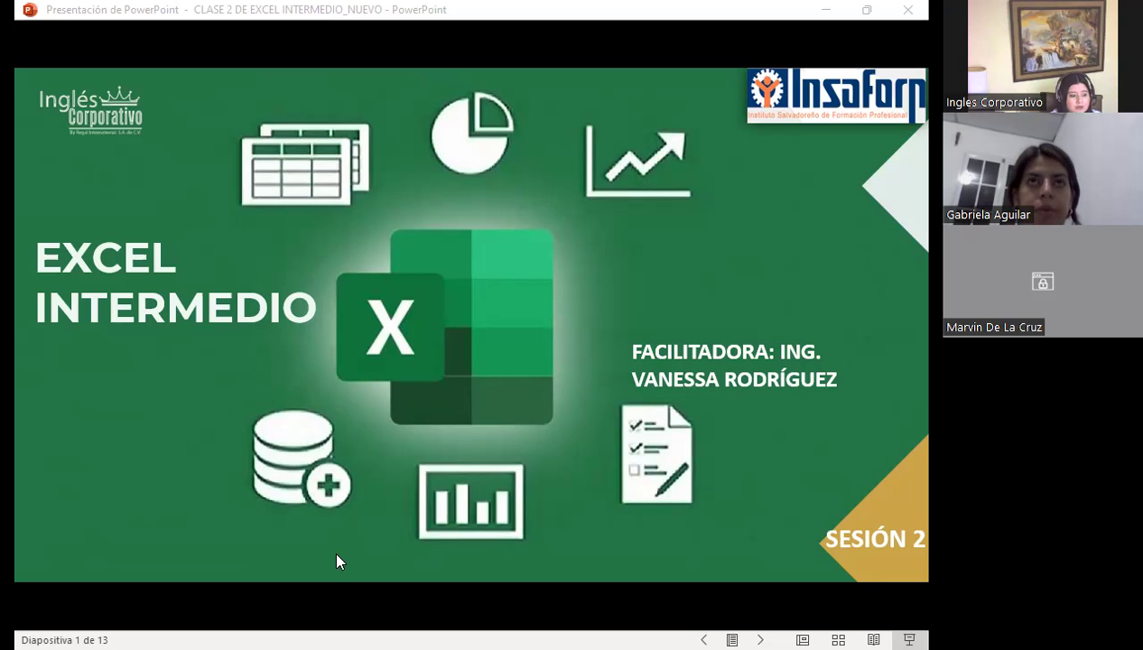
- Switch from the PowerPoint slideshow to the Excel Intermedio course page in Firefox
key(alt+Tab)
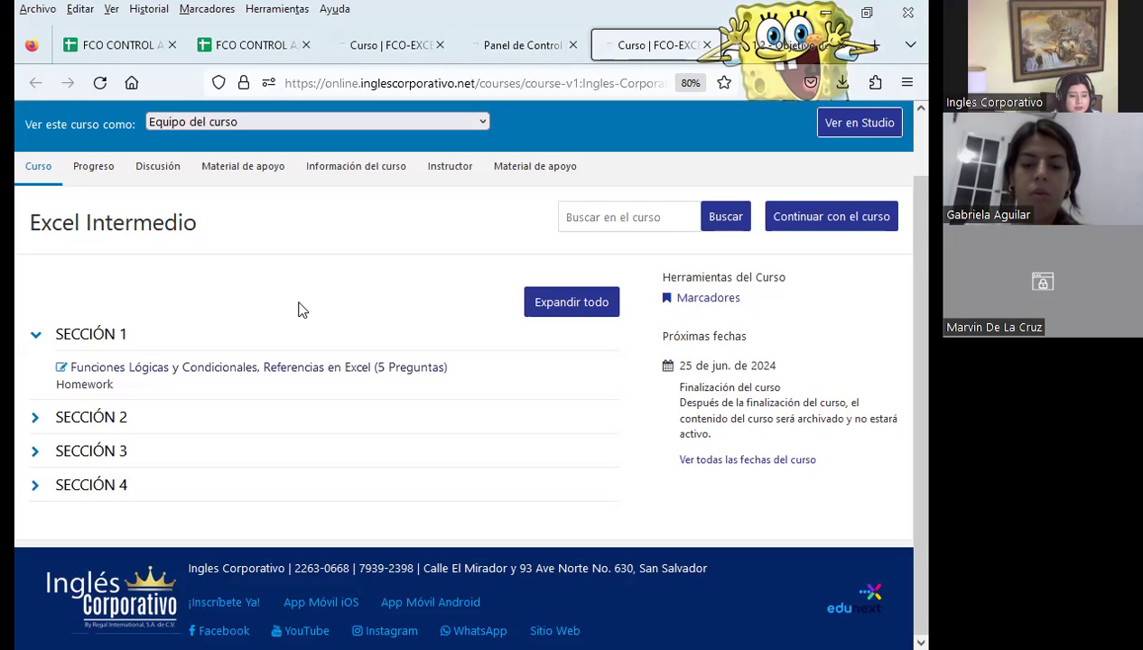
- Open the '1.2 - Objetivo' Función SI lesson and open Progreso in a separate tab
click(796, 47)
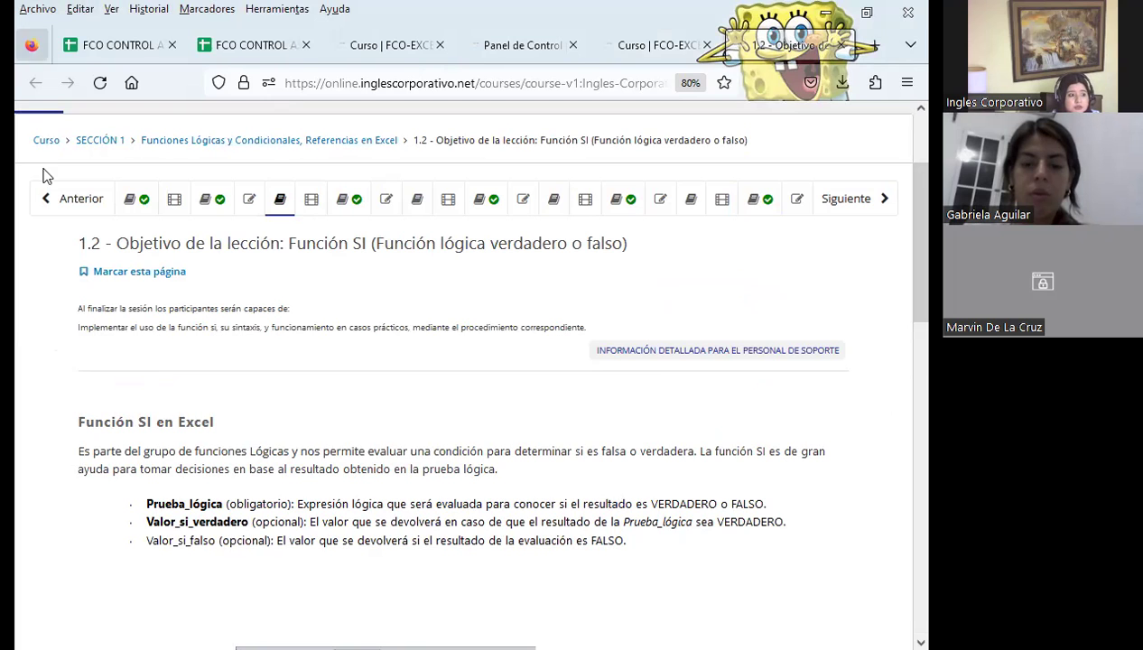
scroll(36, 221, up, 3)
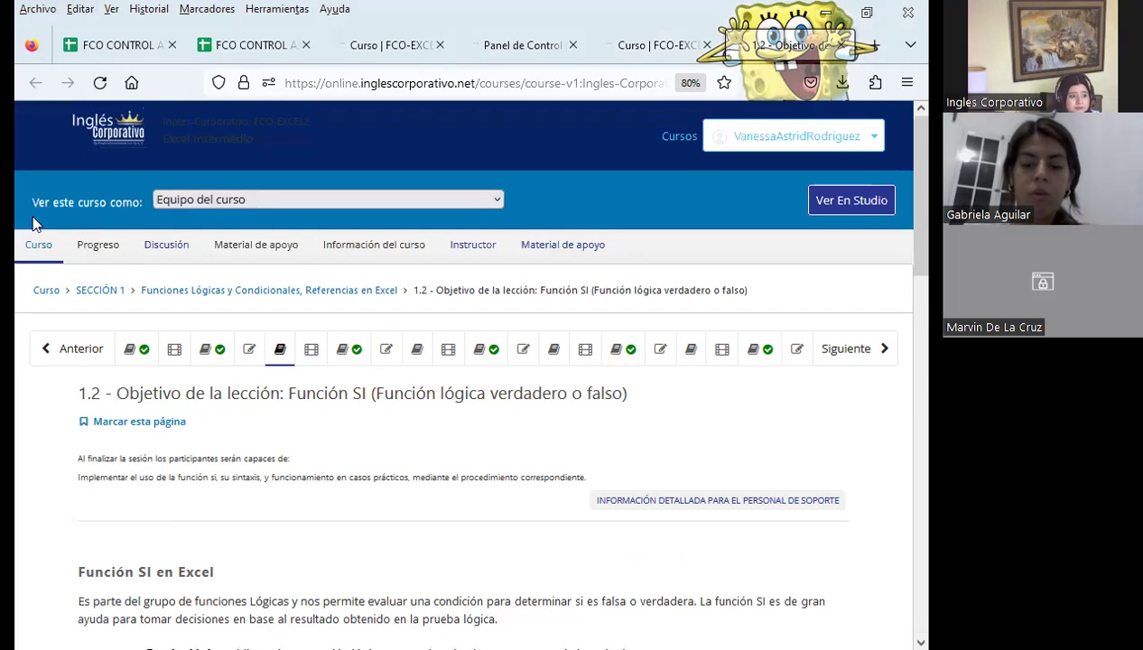
middle_click(99, 253)
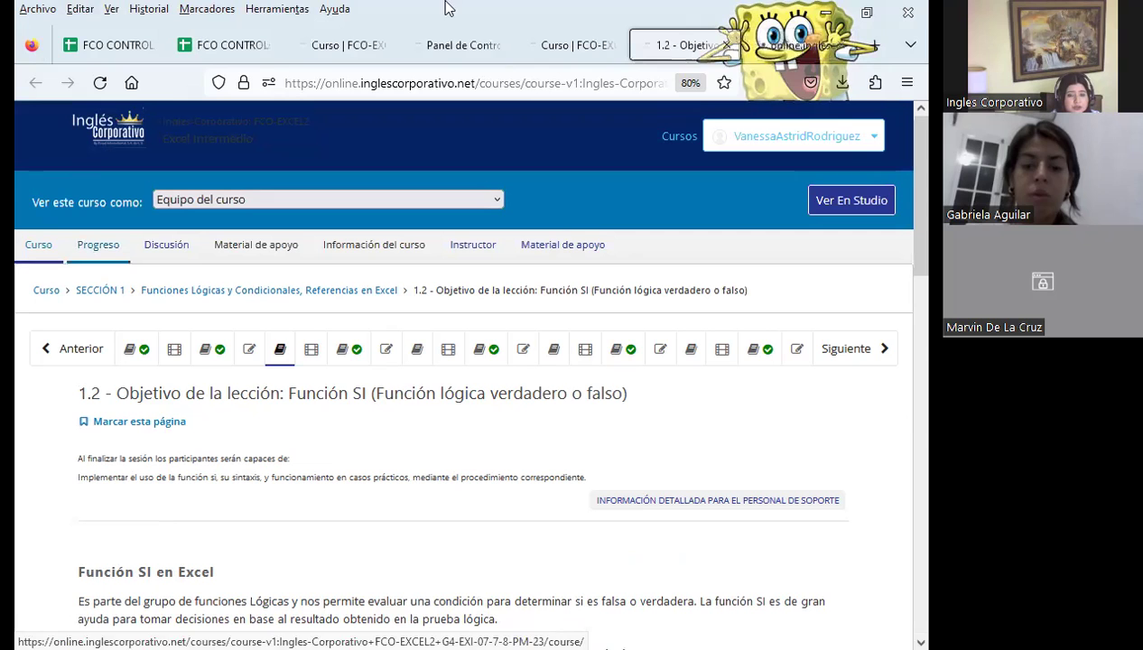
- Review the grade chart and section scores on Progreso, then return to the '1.2 - Objetivo' lesson
click(777, 45)
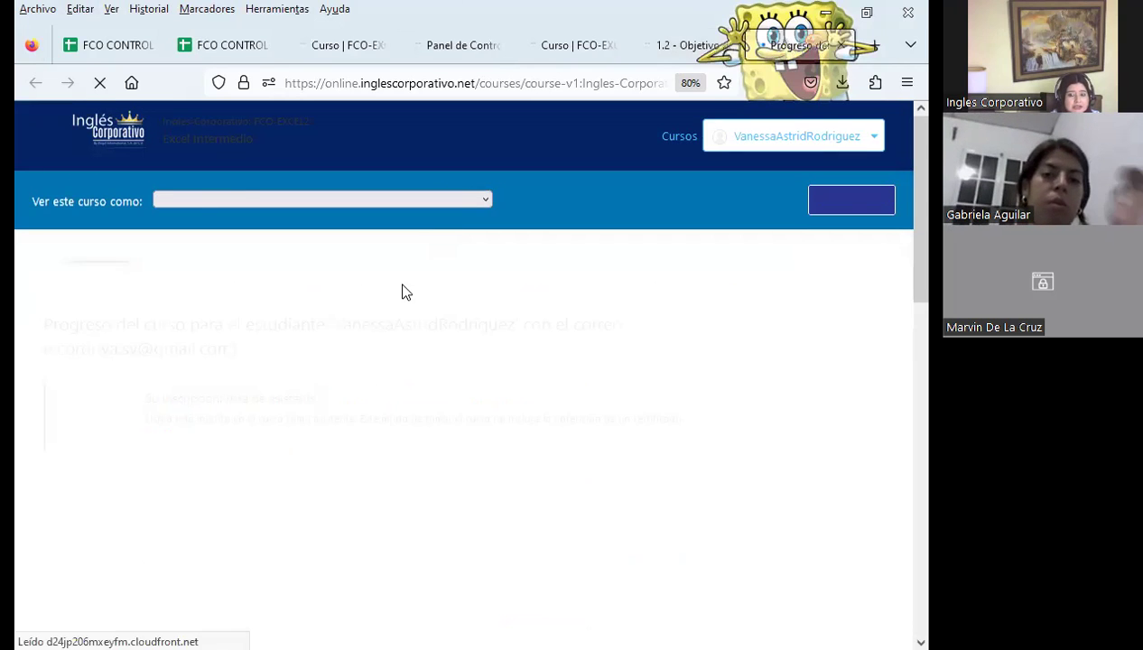
scroll(228, 443, down, 3)
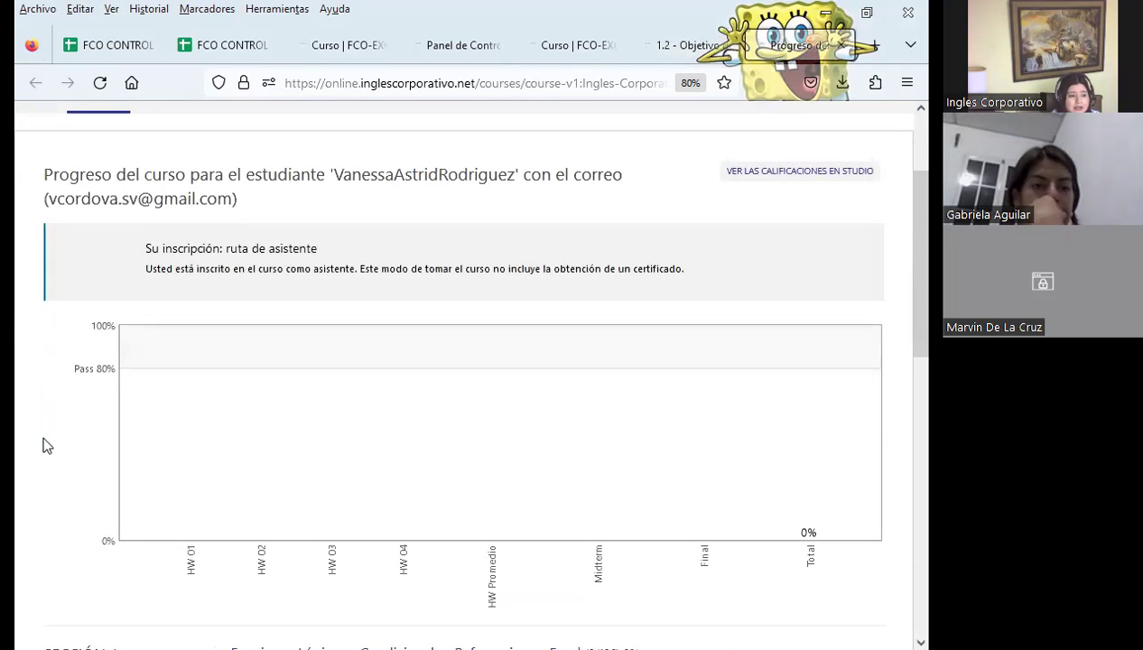
scroll(49, 442, down, 5)
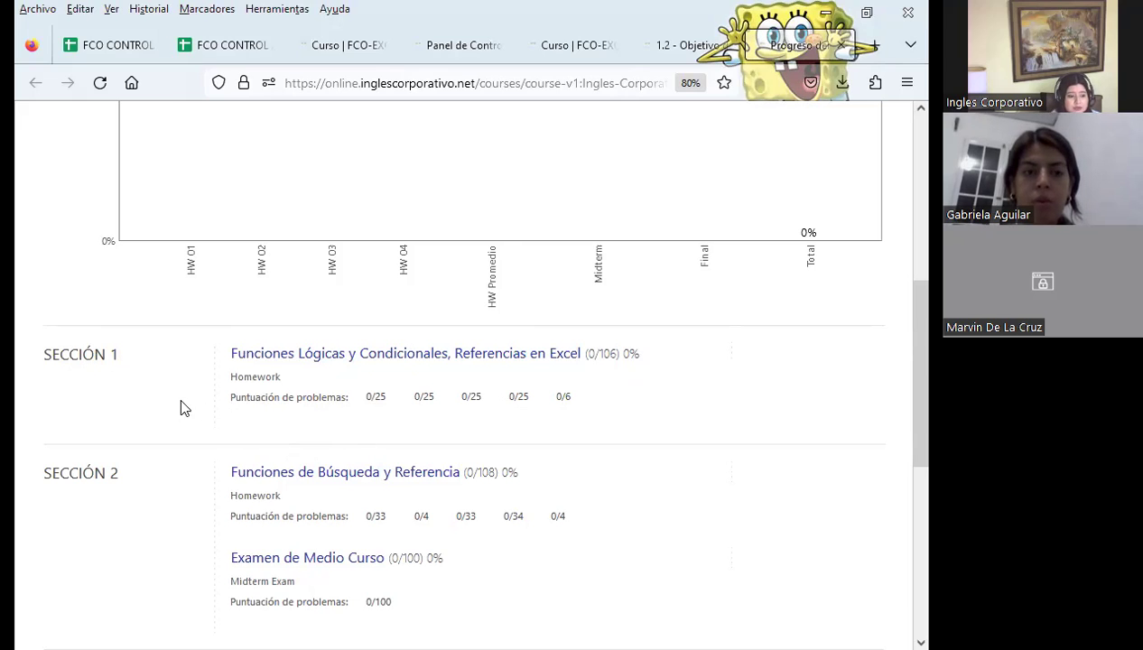
scroll(180, 438, down, 2)
scroll(163, 456, down, 2)
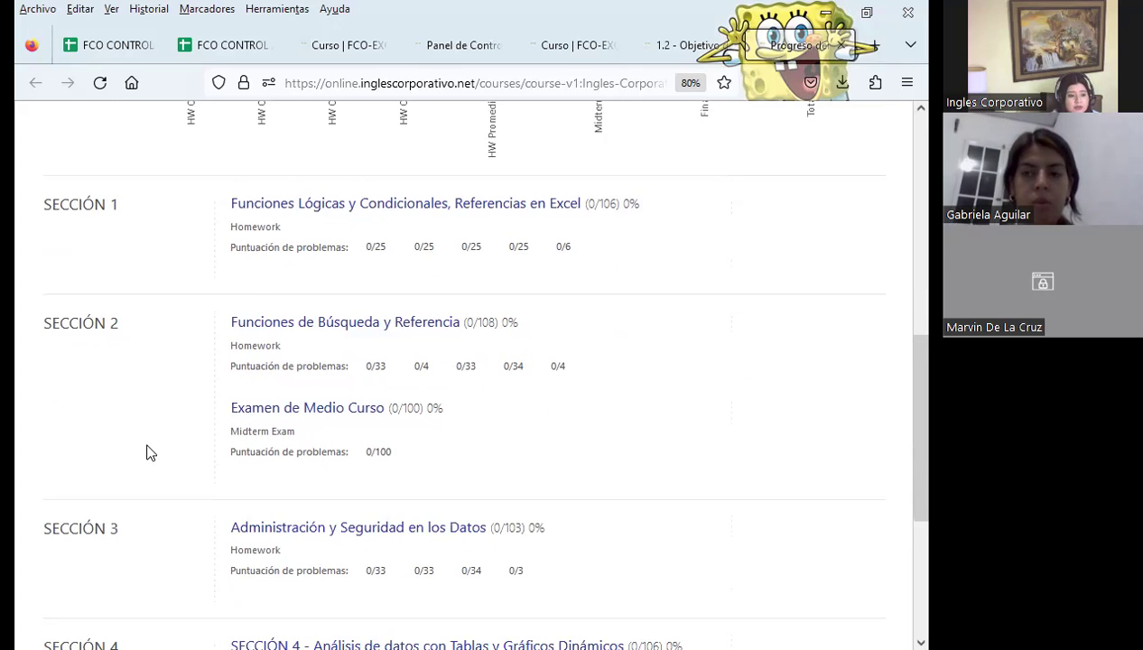
scroll(149, 453, up, 2)
scroll(148, 452, up, 10)
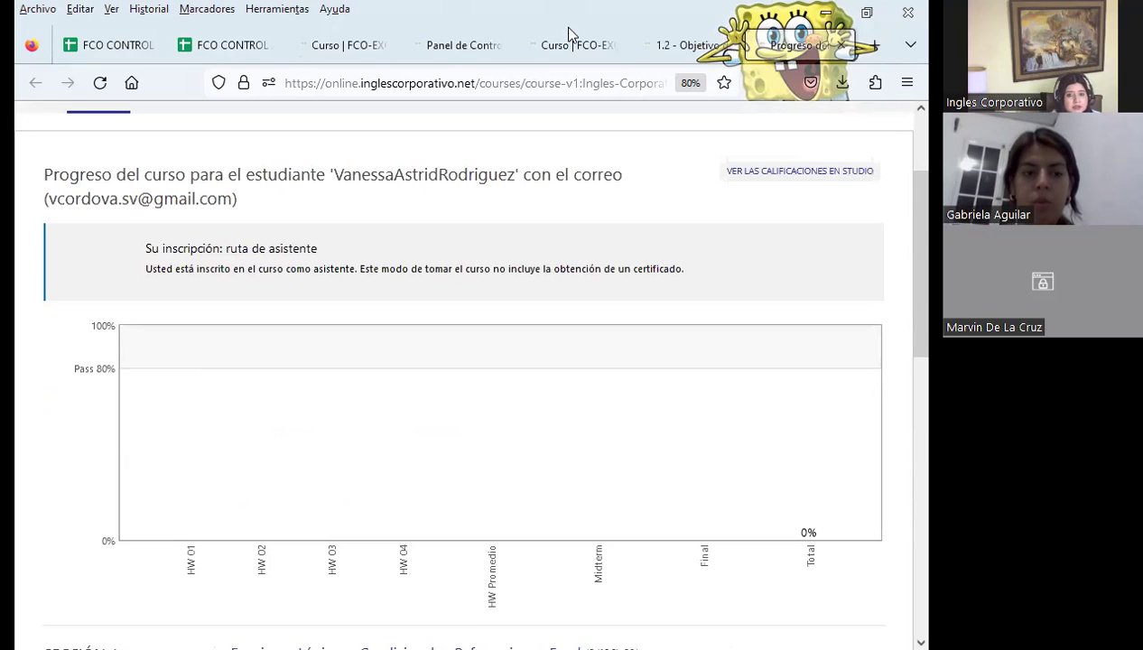
click(709, 50)
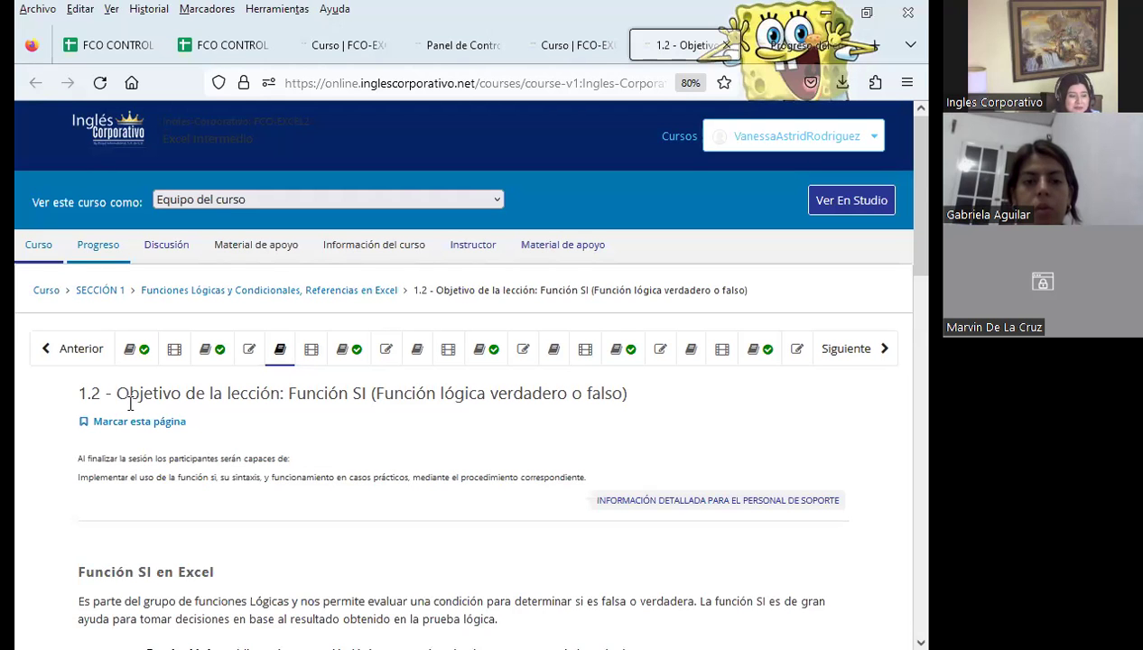
scroll(308, 465, down, 3)
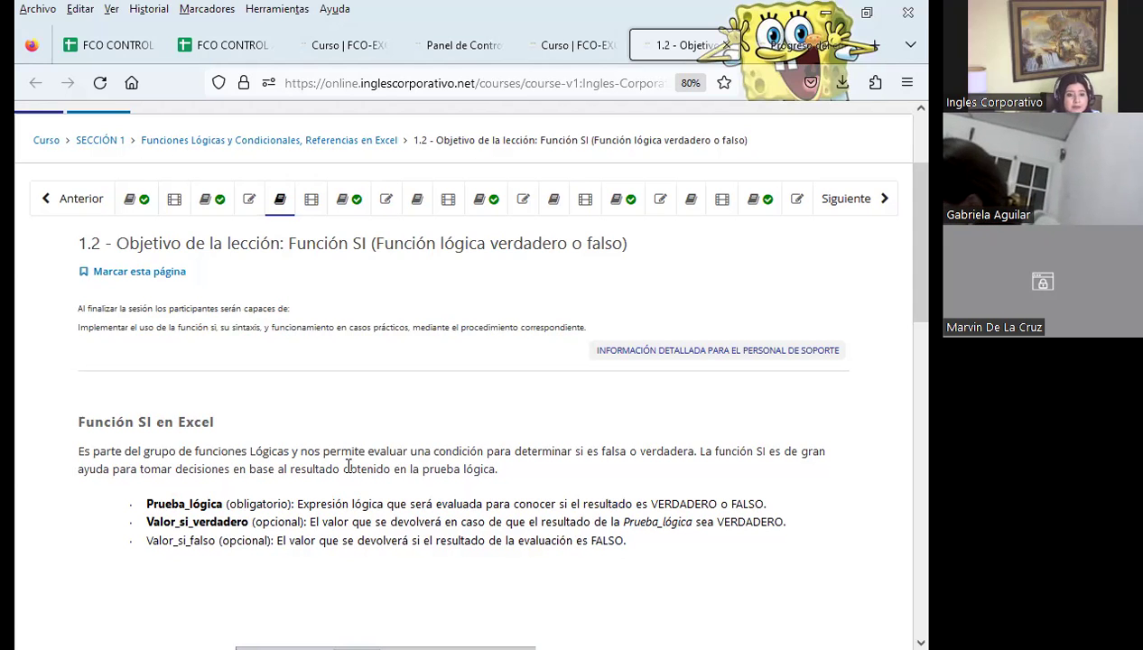
scroll(361, 442, down, 2)
scroll(523, 424, down, 3)
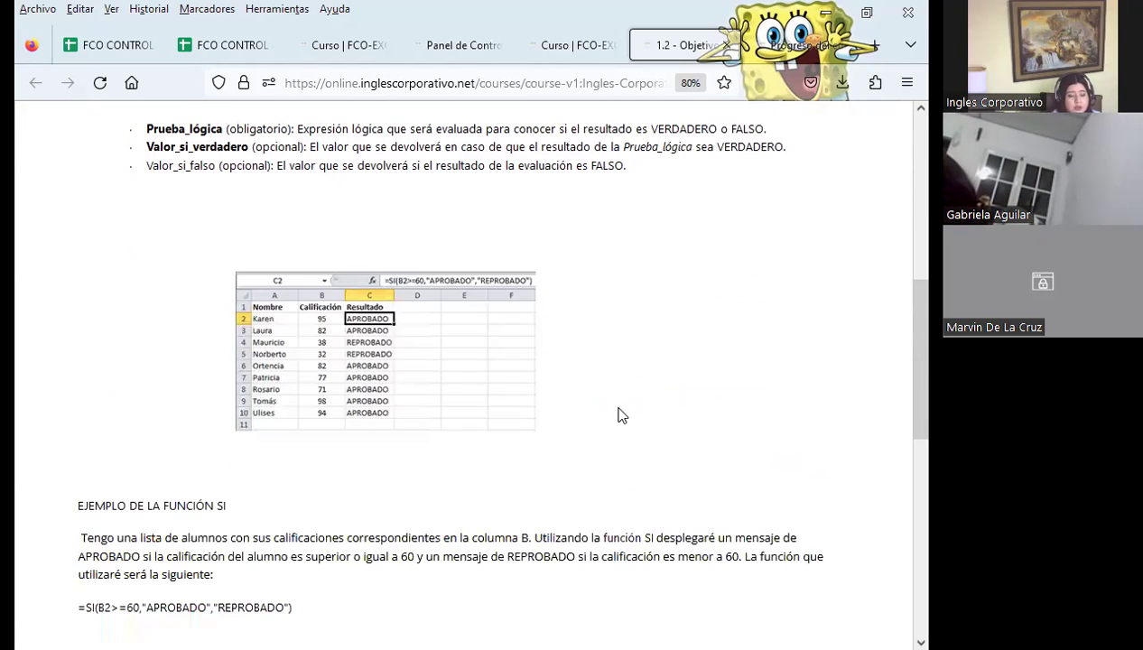
scroll(621, 416, down, 1)
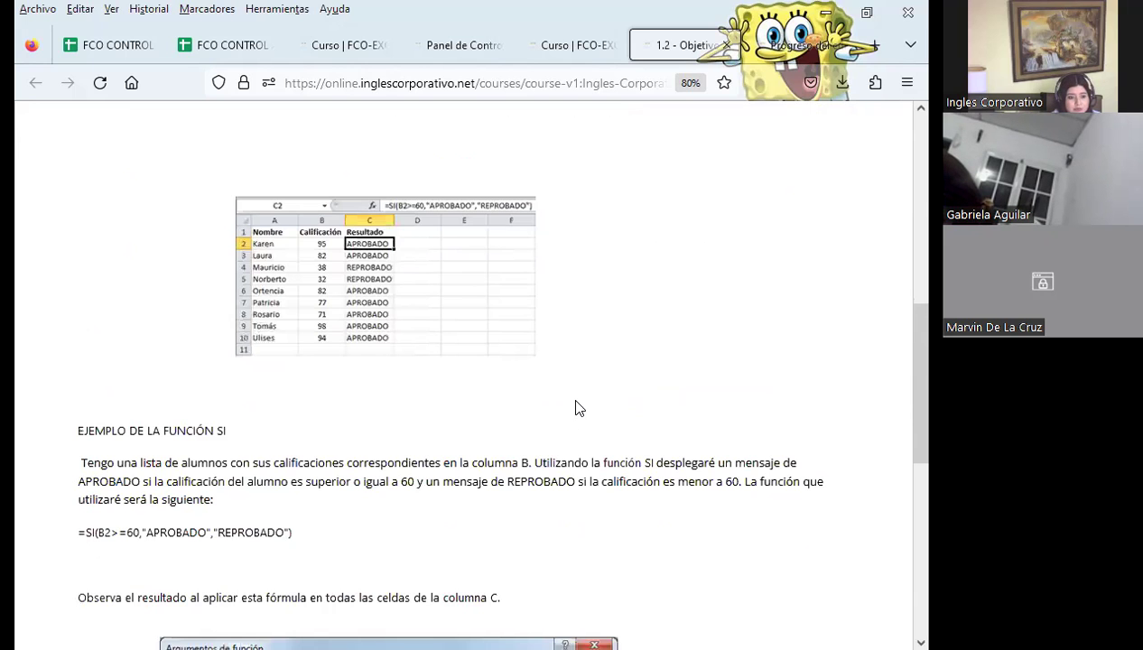
scroll(578, 406, up, 3)
scroll(551, 408, up, 3)
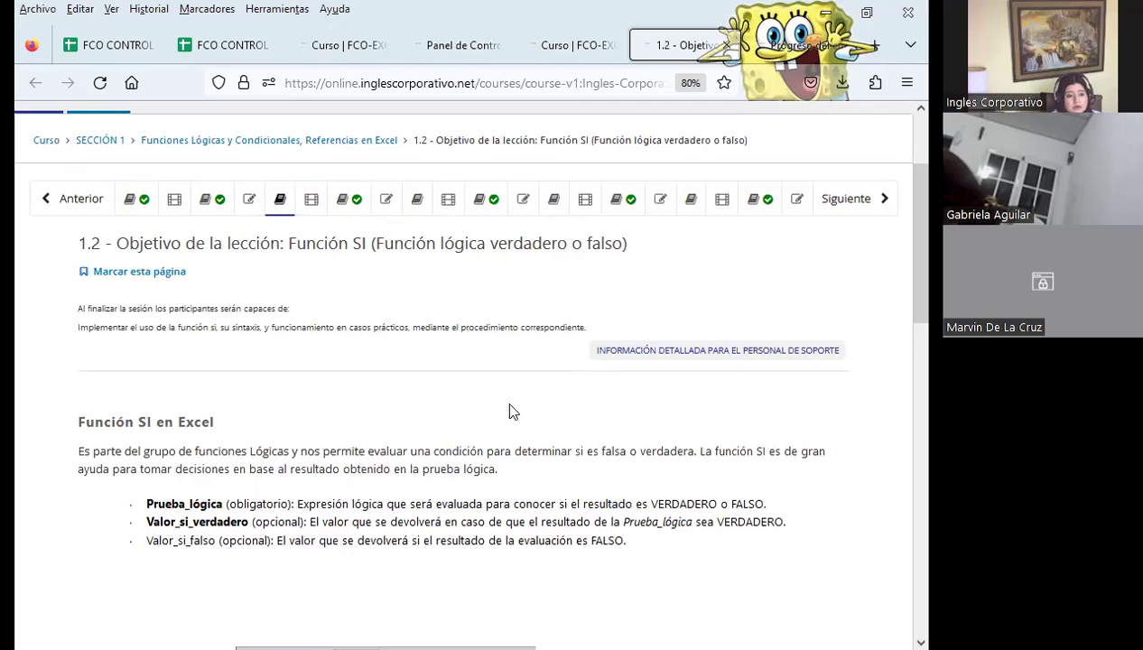
scroll(509, 411, down, 3)
scroll(509, 411, down, 3)
scroll(508, 411, down, 2)
scroll(509, 411, down, 2)
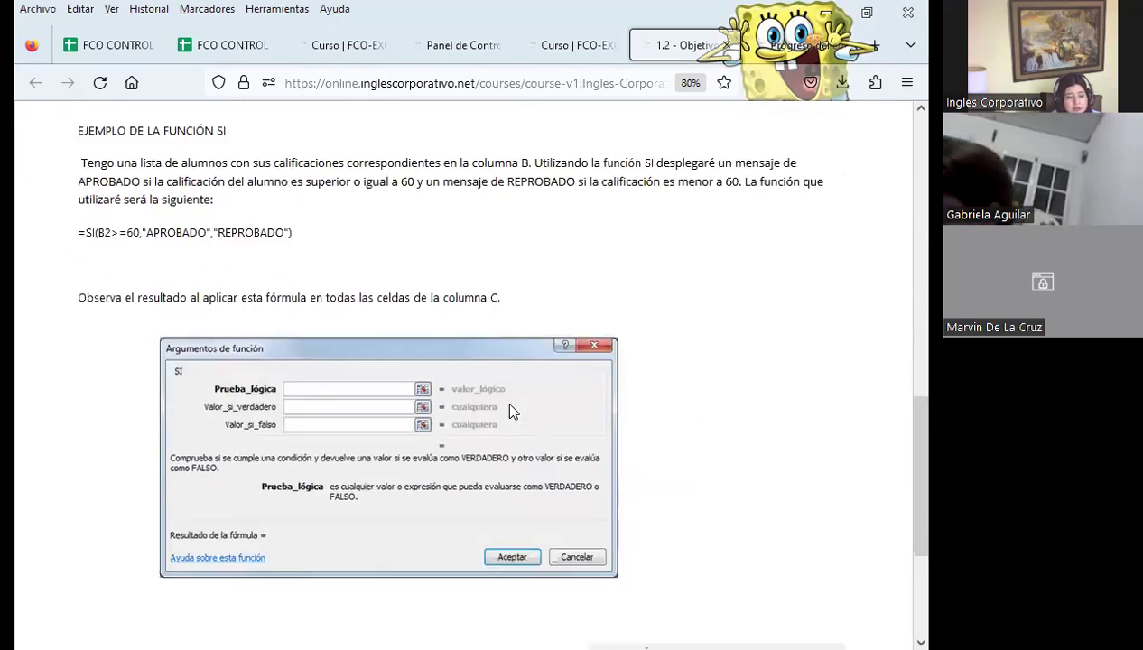
scroll(508, 411, down, 3)
scroll(509, 410, up, 8)
scroll(508, 411, up, 3)
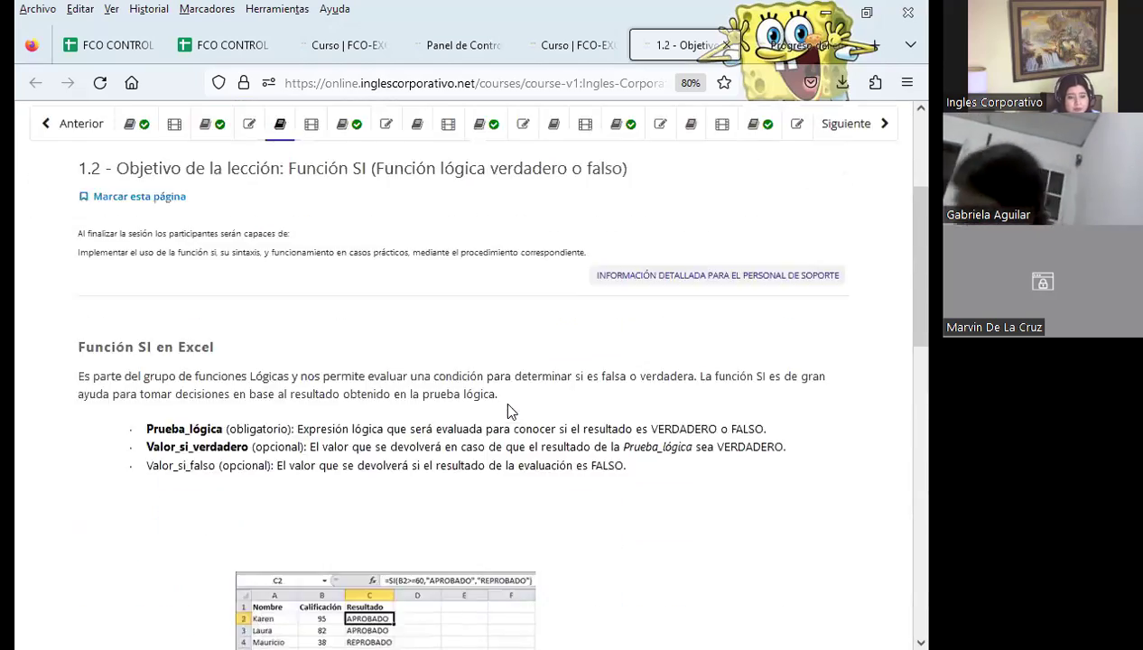
scroll(509, 411, up, 2)
scroll(509, 411, up, 1)
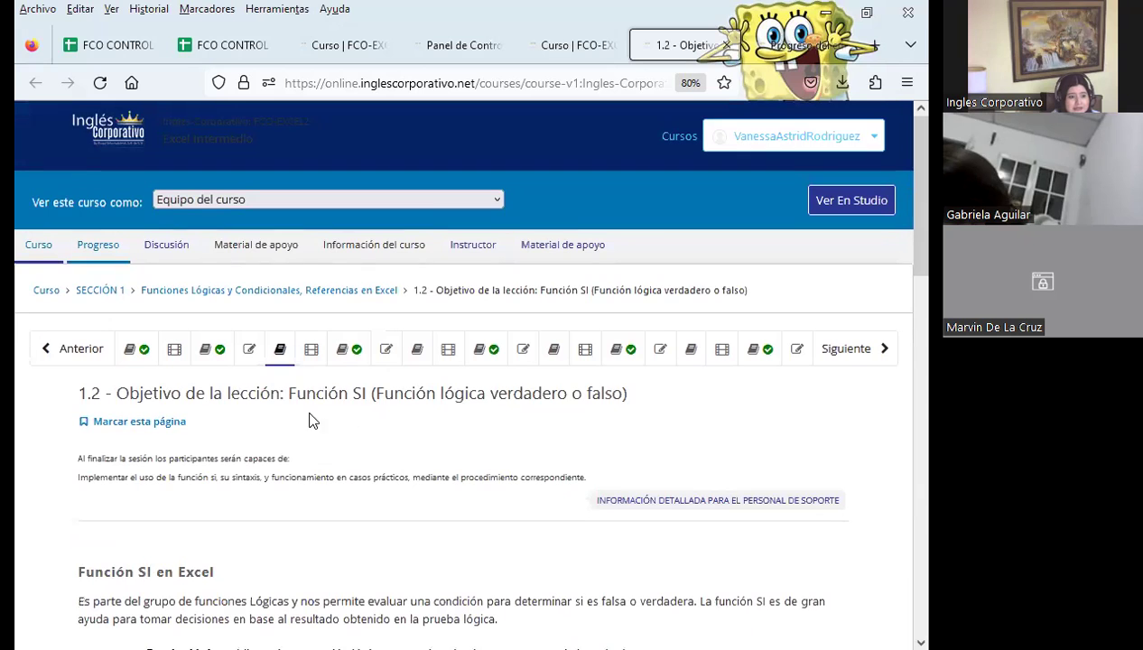
- Open the class #2 discussion and questions forum, then return to the Excel Intermedio slideshow
click(350, 354)
scroll(456, 419, down, 2)
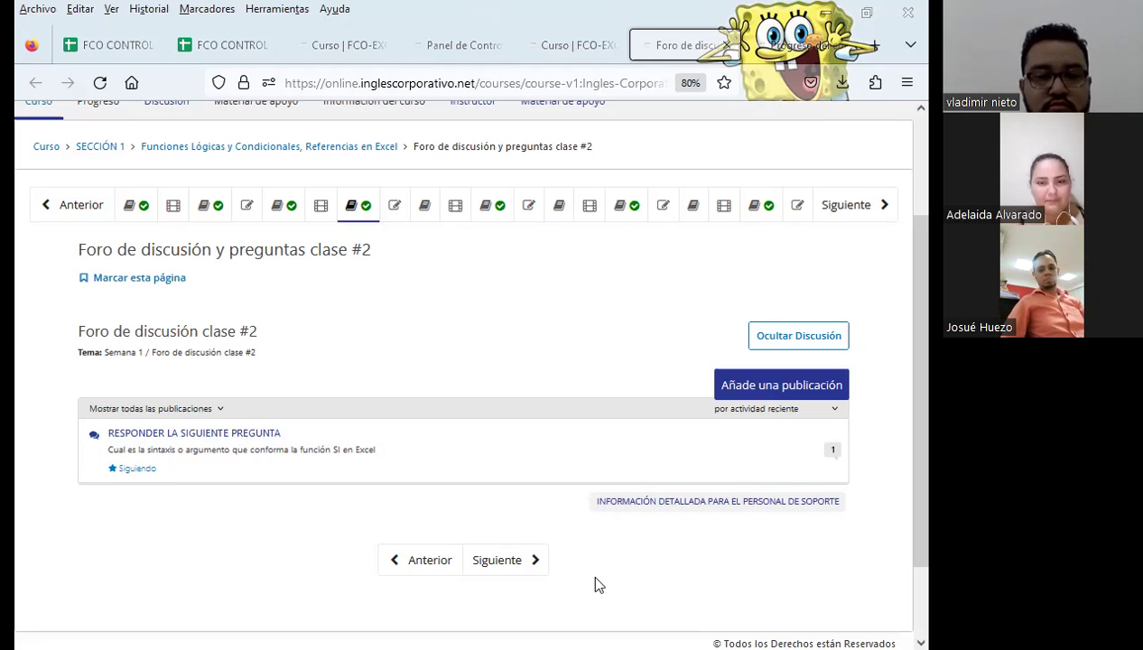
key(alt+Tab)
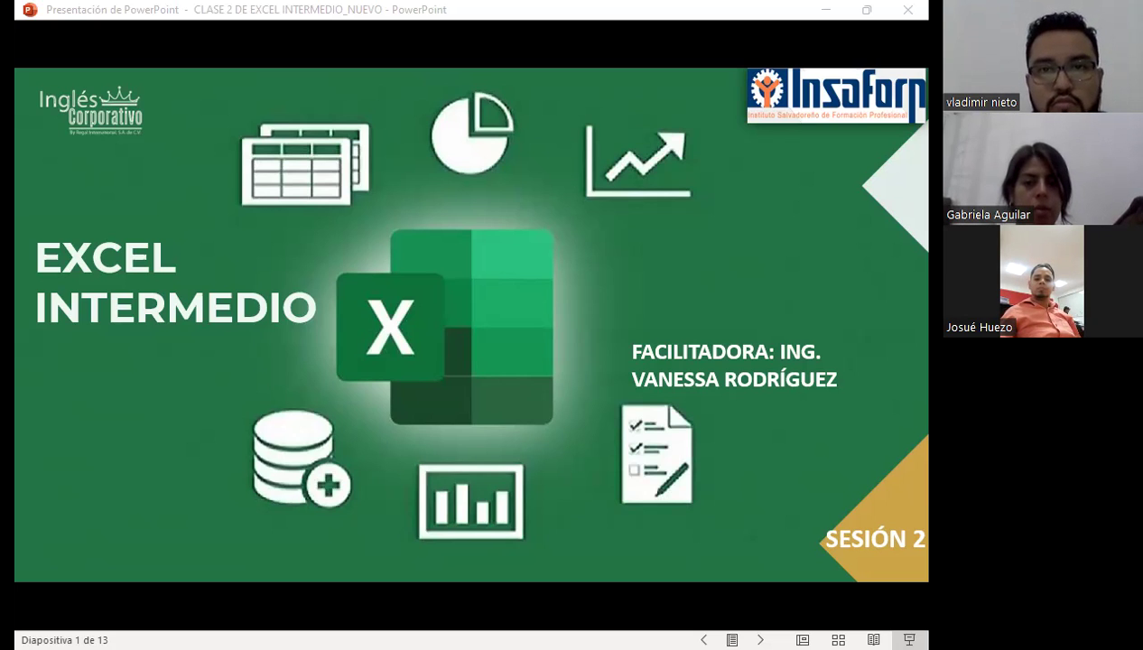
- Advance past the Sesión 2 and AGENDA slides to slide 4, the session objective
click(575, 395)
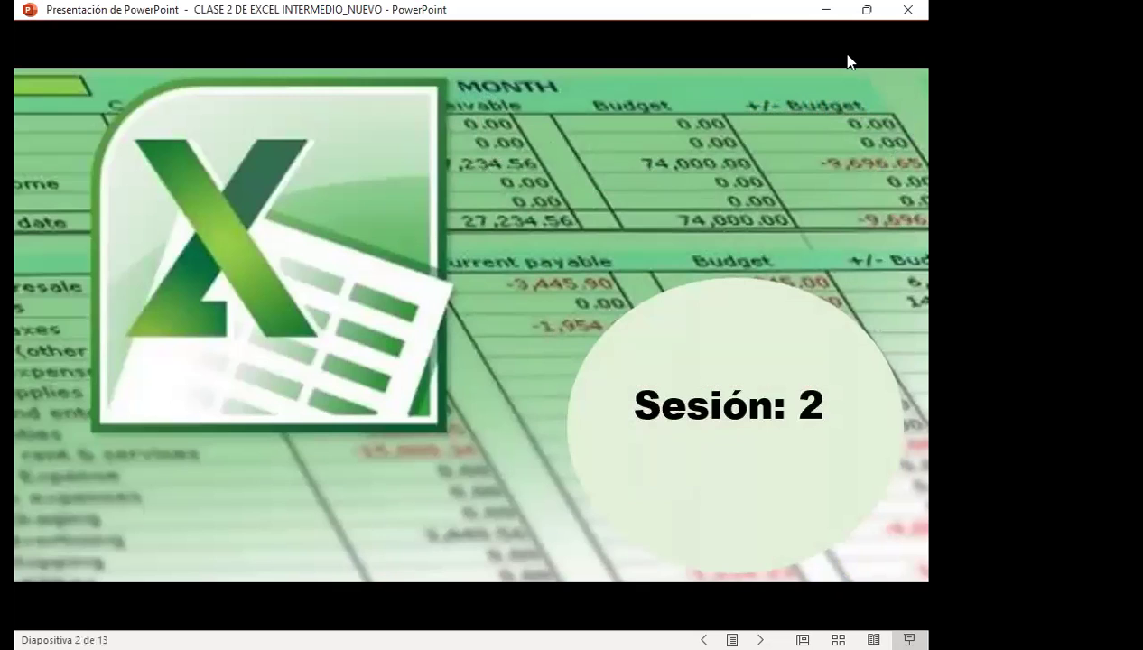
key(Right)
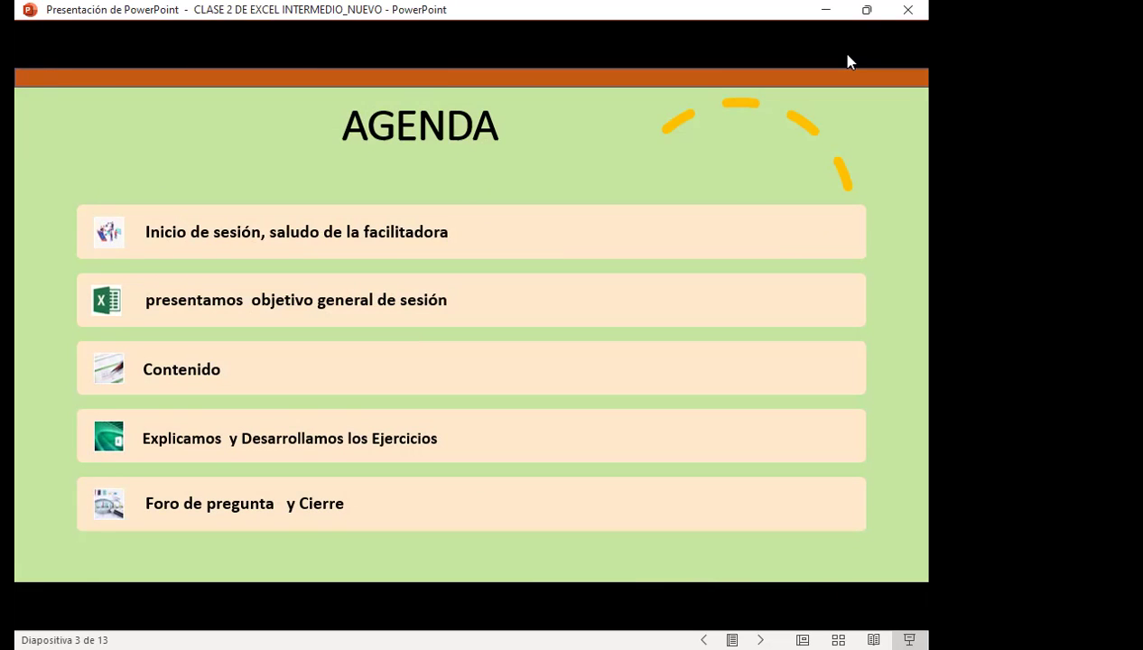
key(Right)
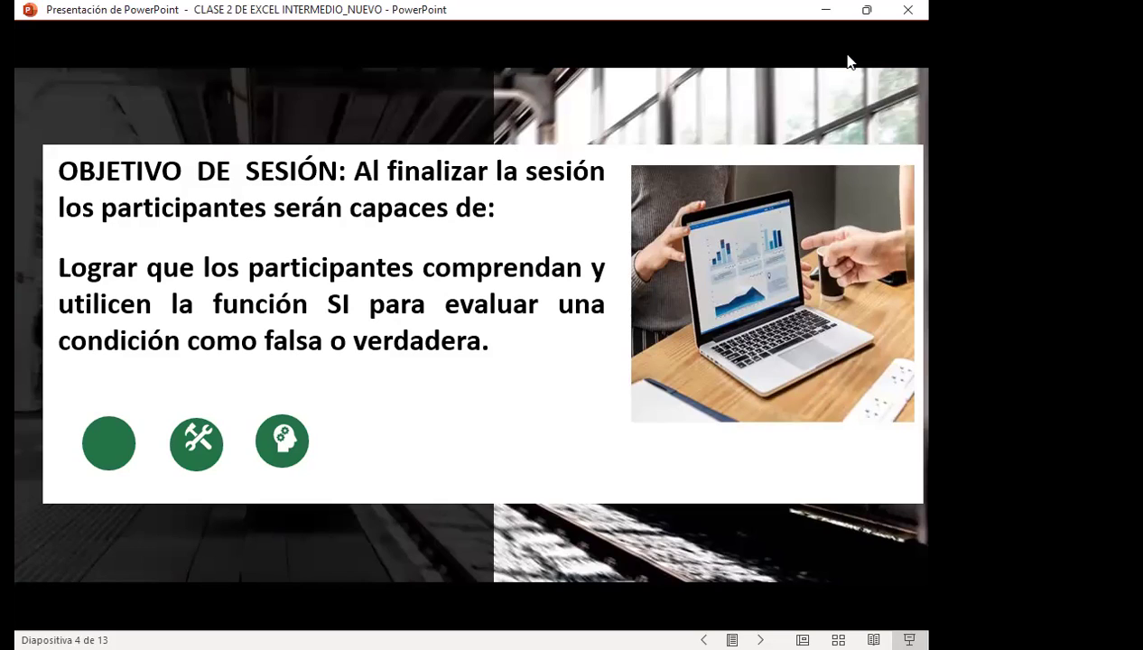
- Advance to slide 5, CONTENIDOS, listing Función SI, Cómo funciona, Verdadera and Falsa
key(Right)
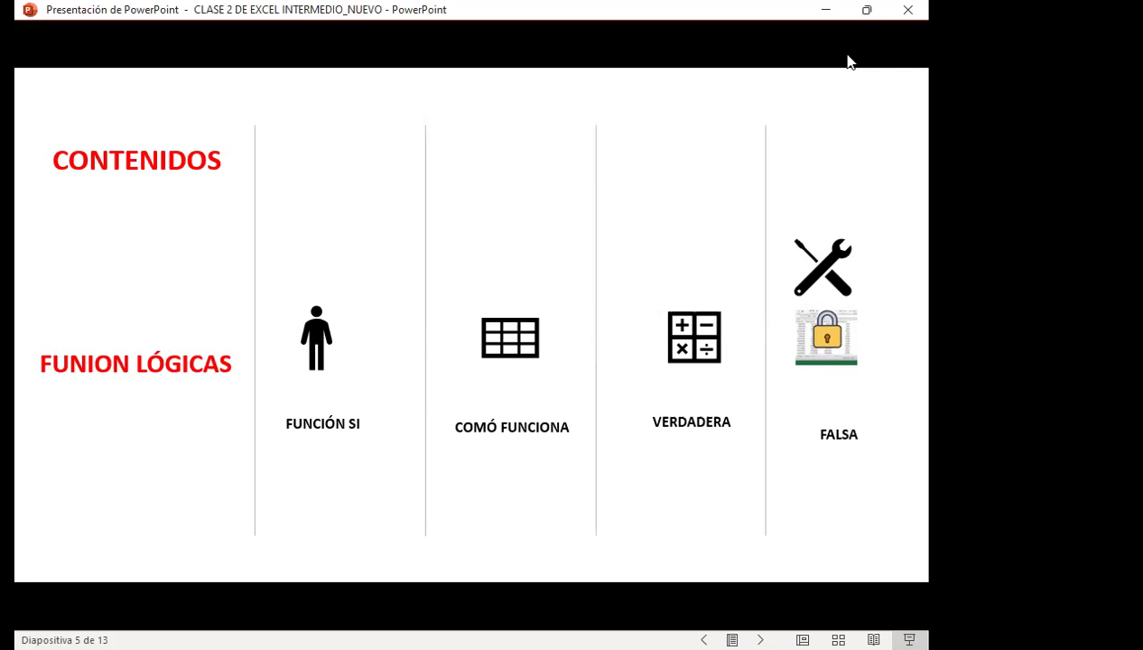
- Advance to slide 6, 'Interrogantes', on what a logical function is and its utility
key(Right)
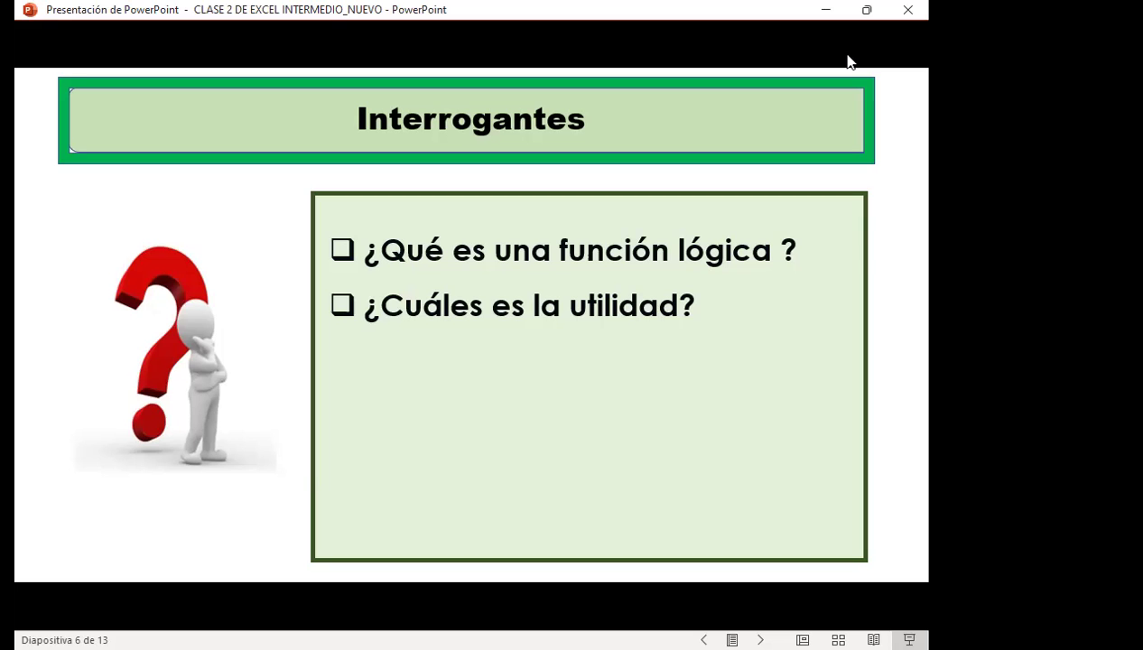
- Advance to slide 7, the 'Función Lógica SI' title slide
key(Right)
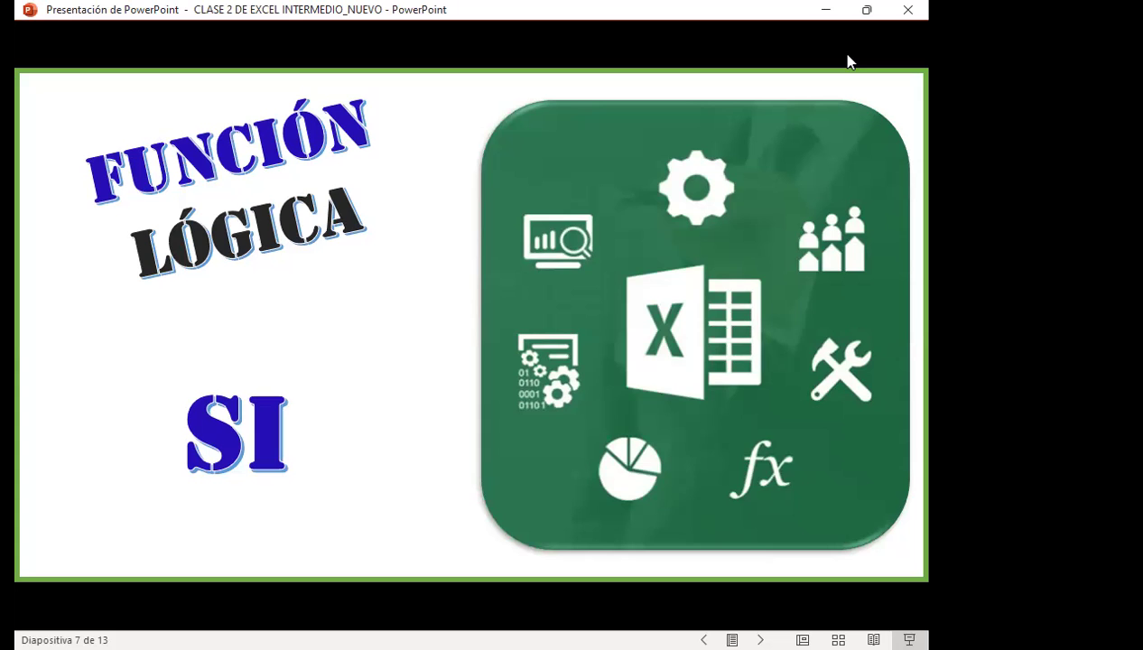
- Advance to slide 8, 'Uso:', covering the logical test and nesting up to 64
key(Right)
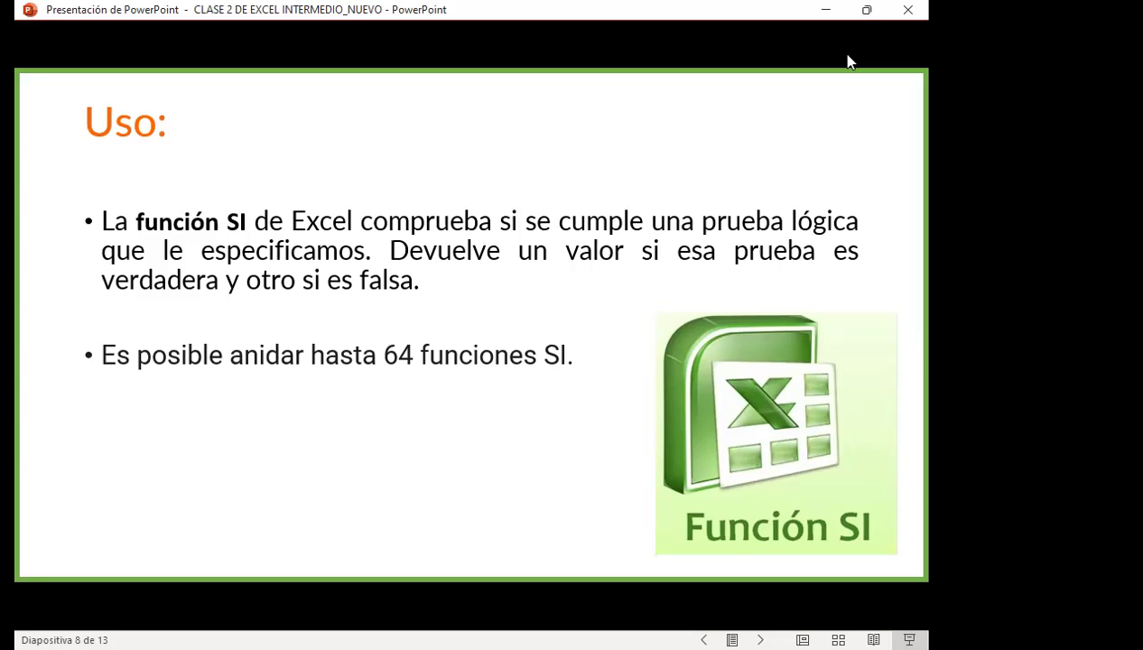
- Advance to slide 9, 'Sintaxis', showing =SI(prueba_lógica; valor_si_verdadero; valor_si_falso)
key(Right)
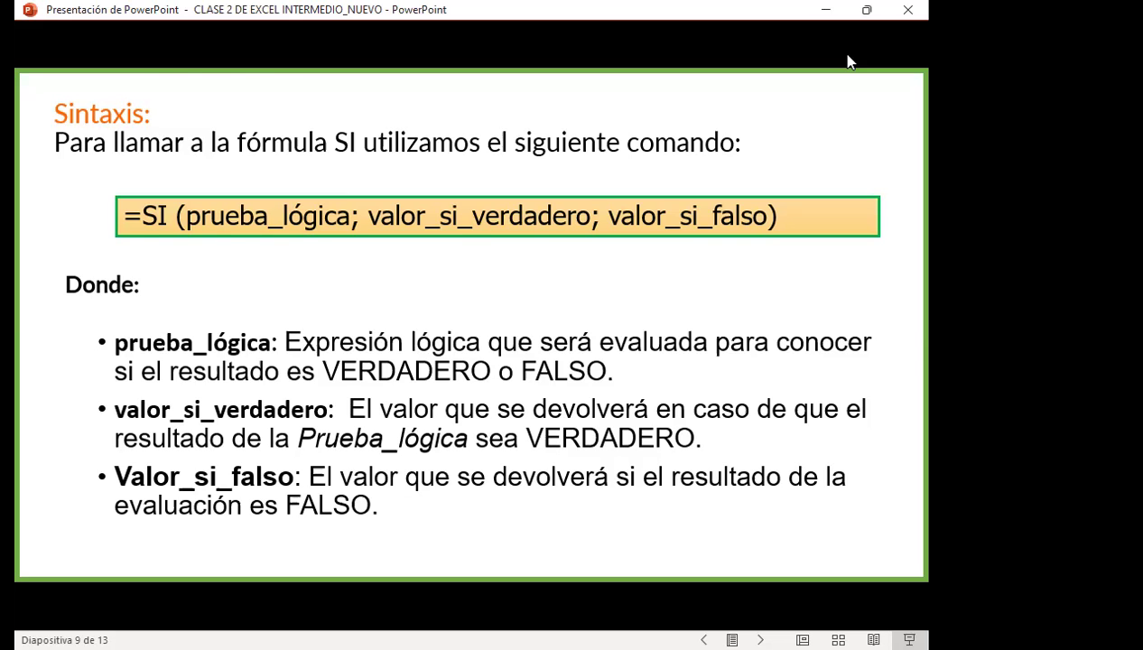
key(Right)
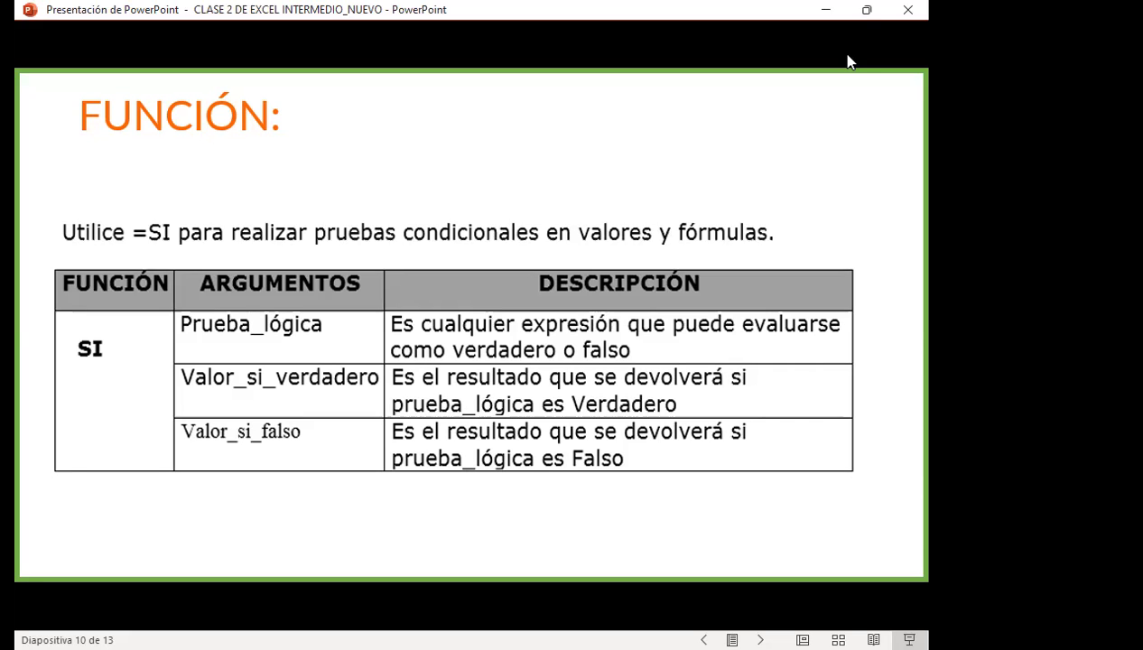
- Advance the presentation to slide 11, 'FUNCIÓN SI( )'
key(Right)
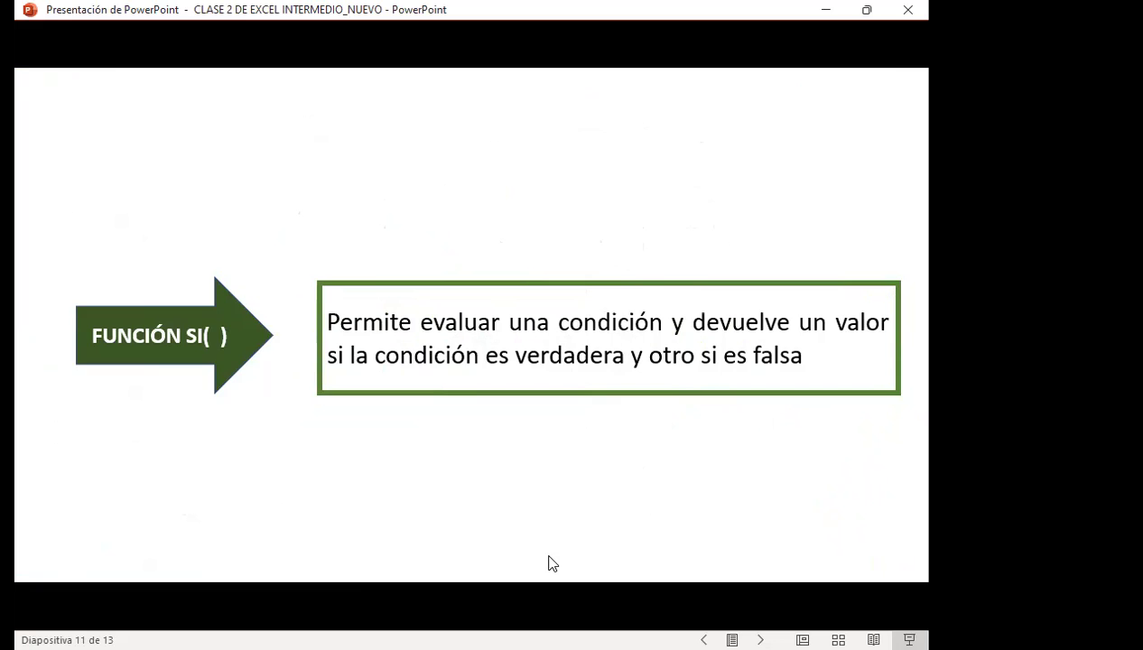
- Switch from PowerPoint to the Excel workbook with the SI 1 exercise
key(alt+Tab)
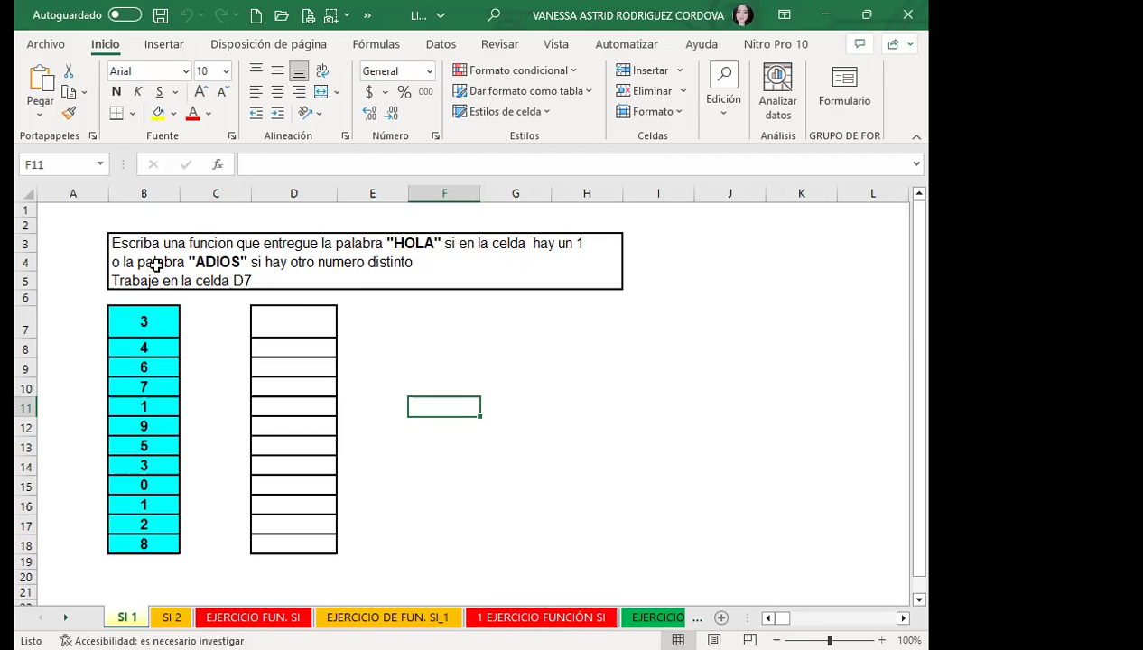
- Select cell D7 on sheet SI 1
click(299, 316)
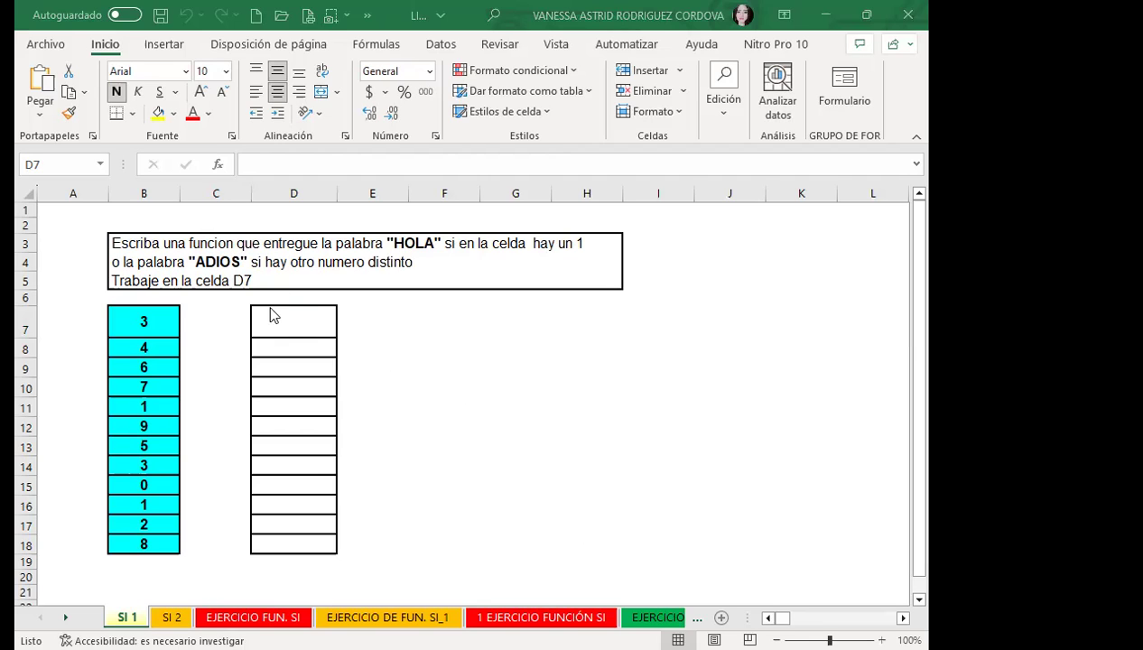
click(297, 326)
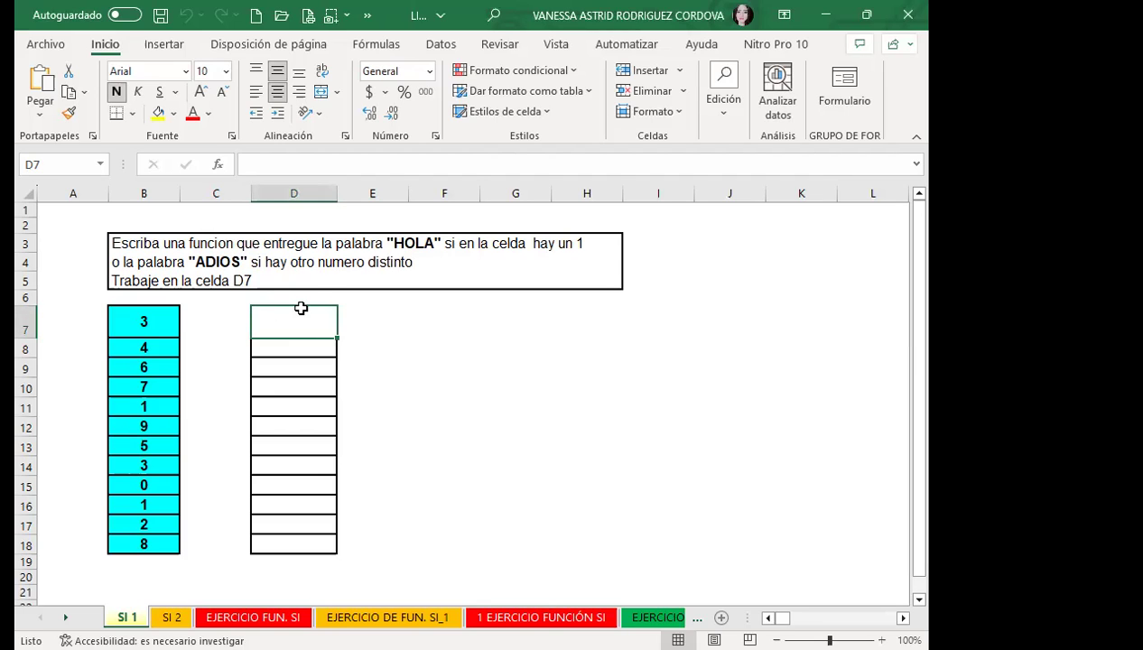
- Enter =SI(B7=1;"HOLA";"ADIOS") in cell D7
text(=)
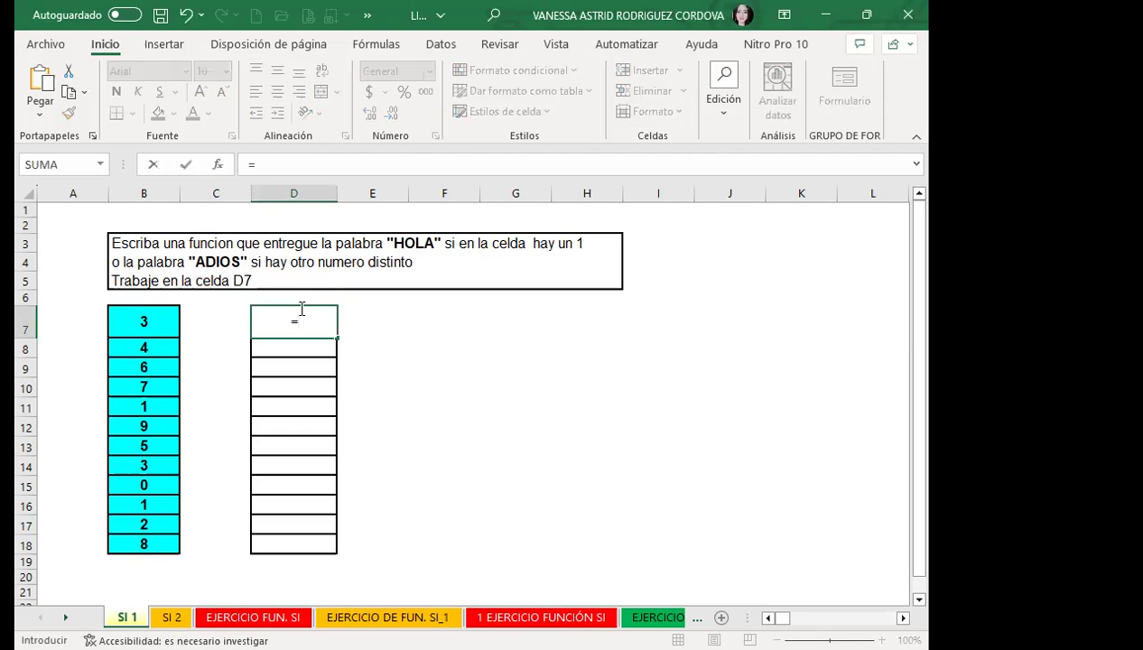
text(s)
text(i)
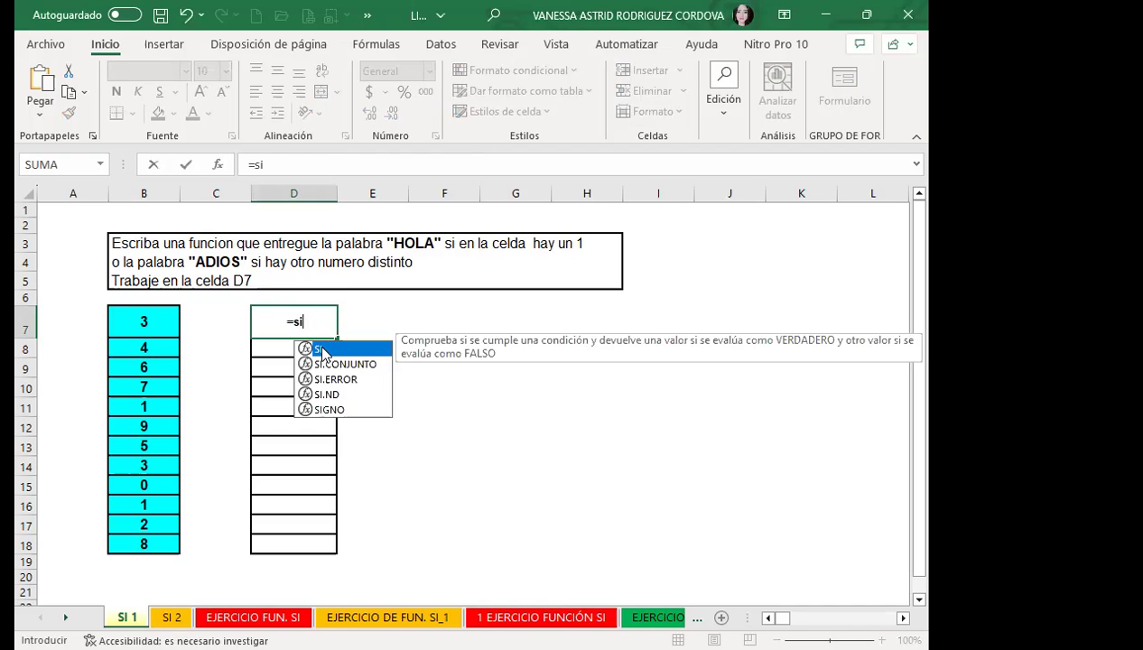
key(Tab)
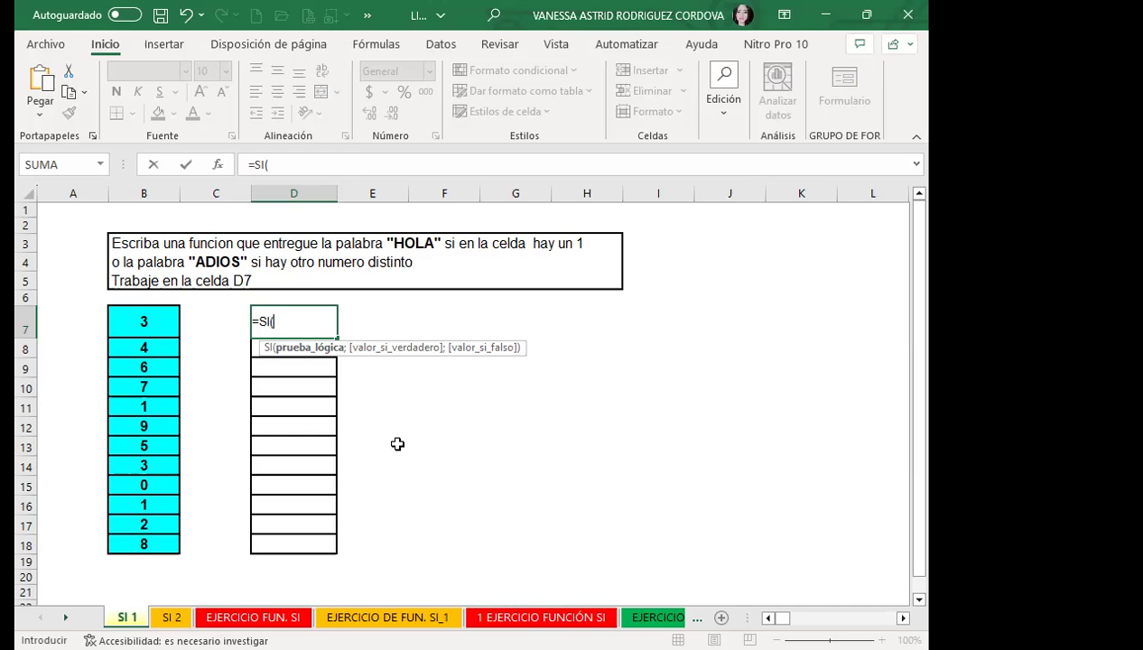
click(134, 322)
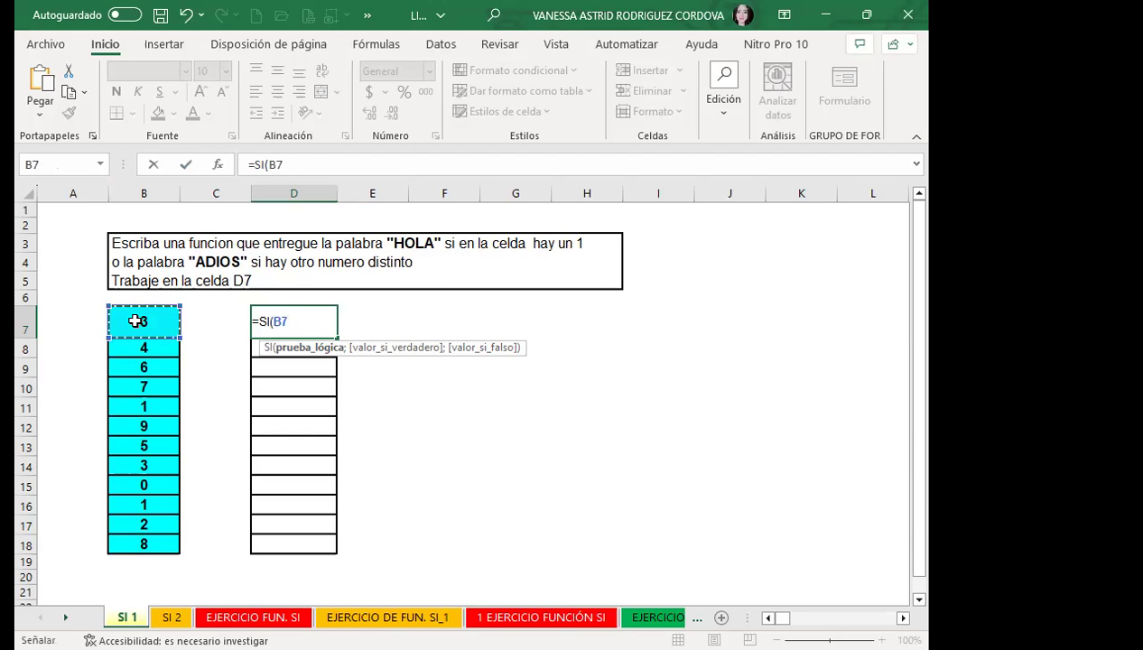
text(=)
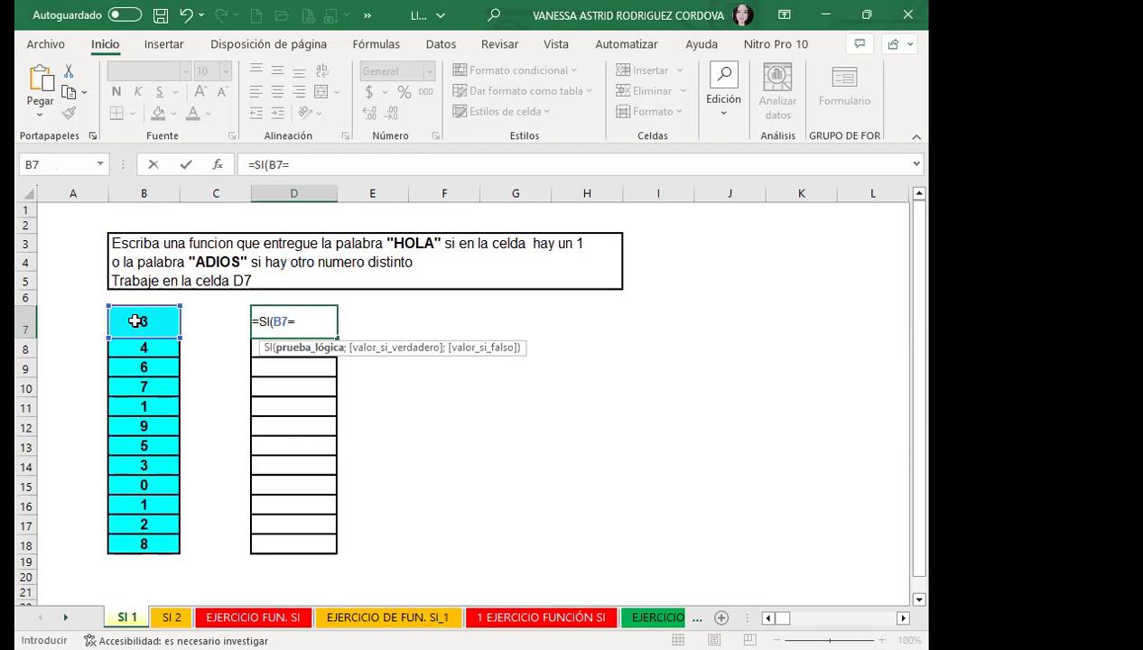
text(1)
text(;)
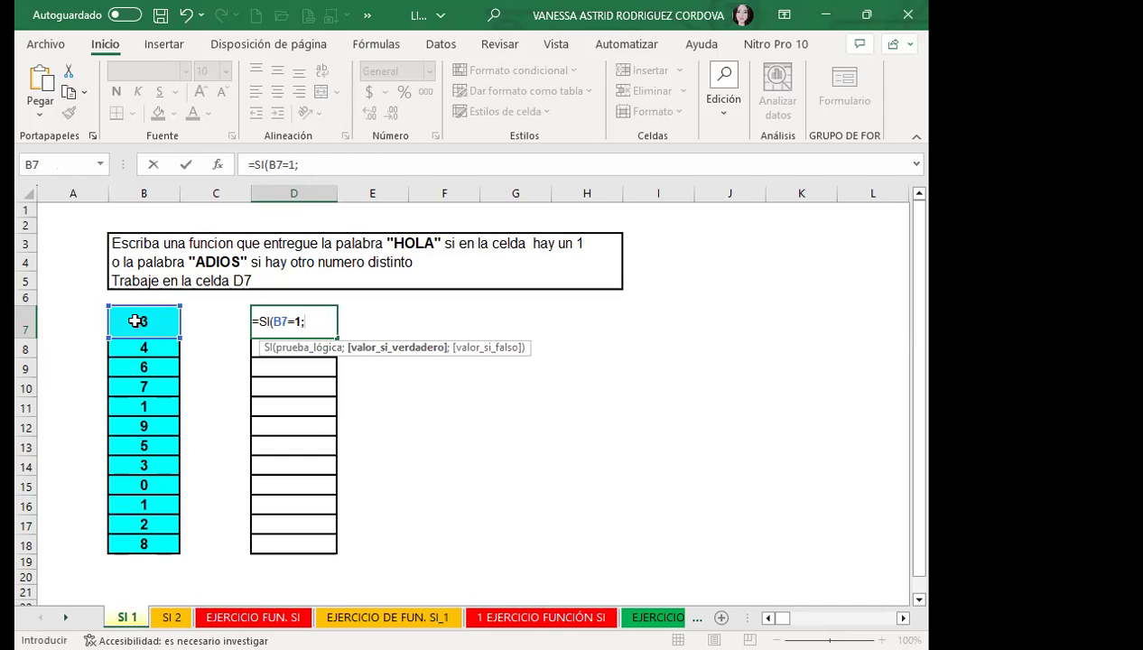
text(")
text(hola)
key(BackSpace)
key(BackSpace)
key(BackSpace)
key(BackSpace)
text(HOLA")
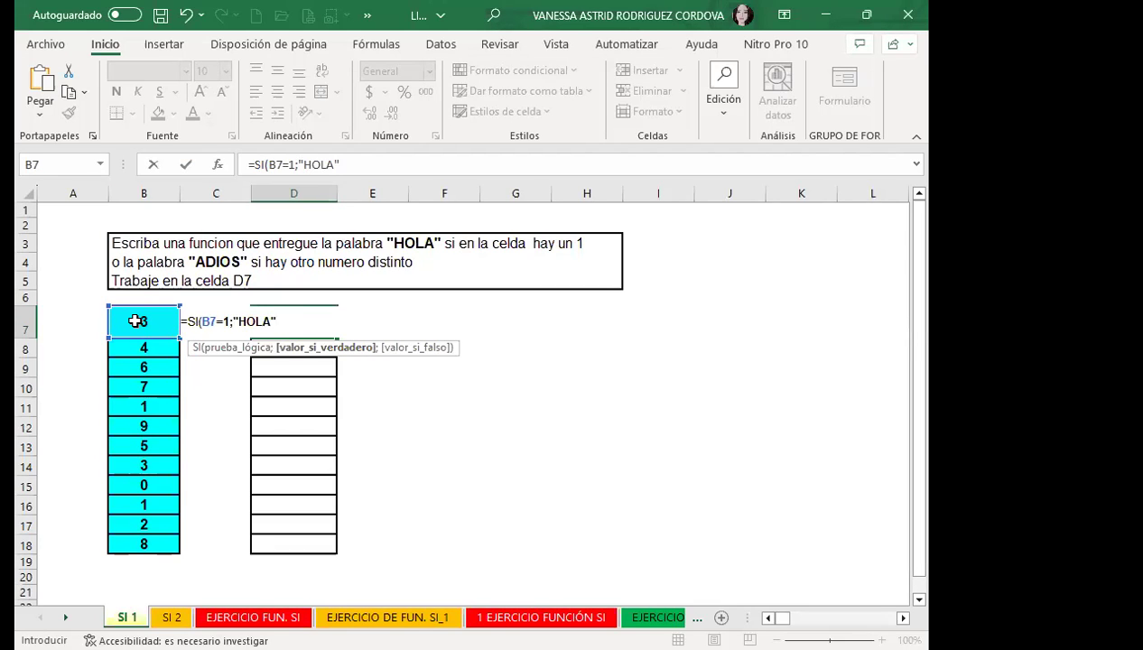
text(;)
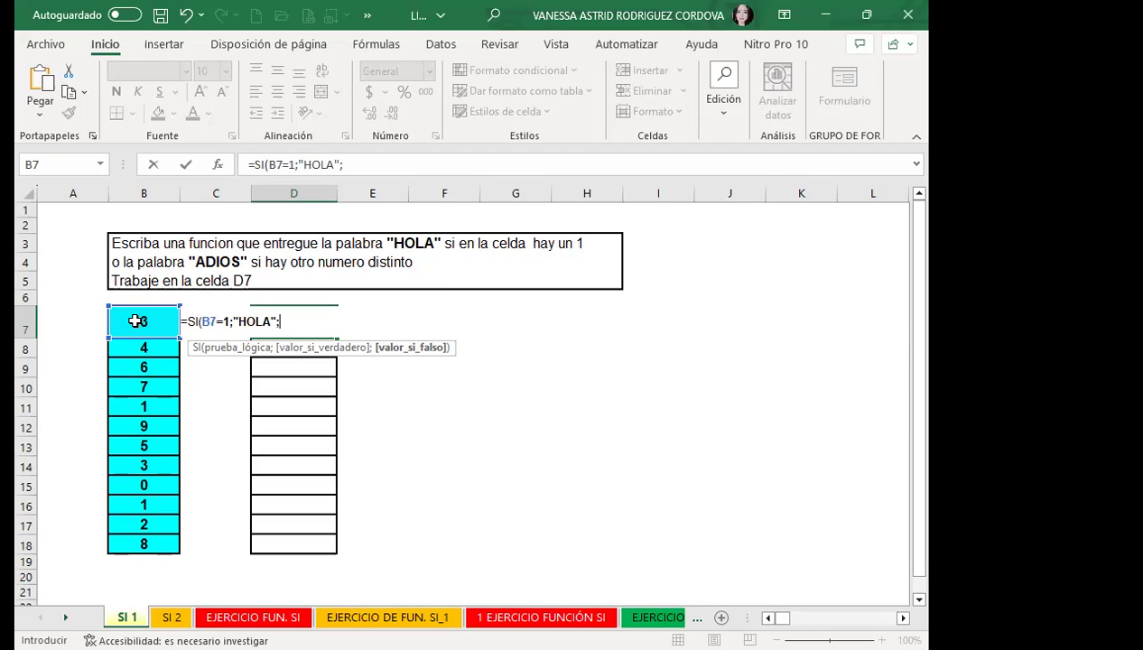
text(")
text(ADIOS)
text(")
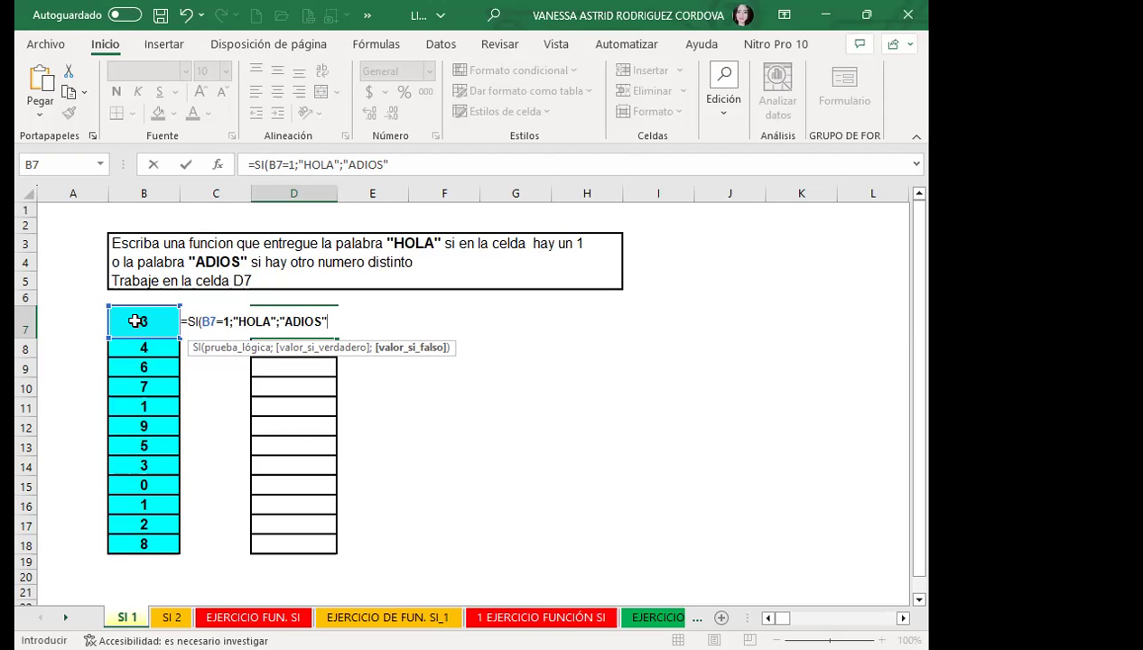
key(Return)
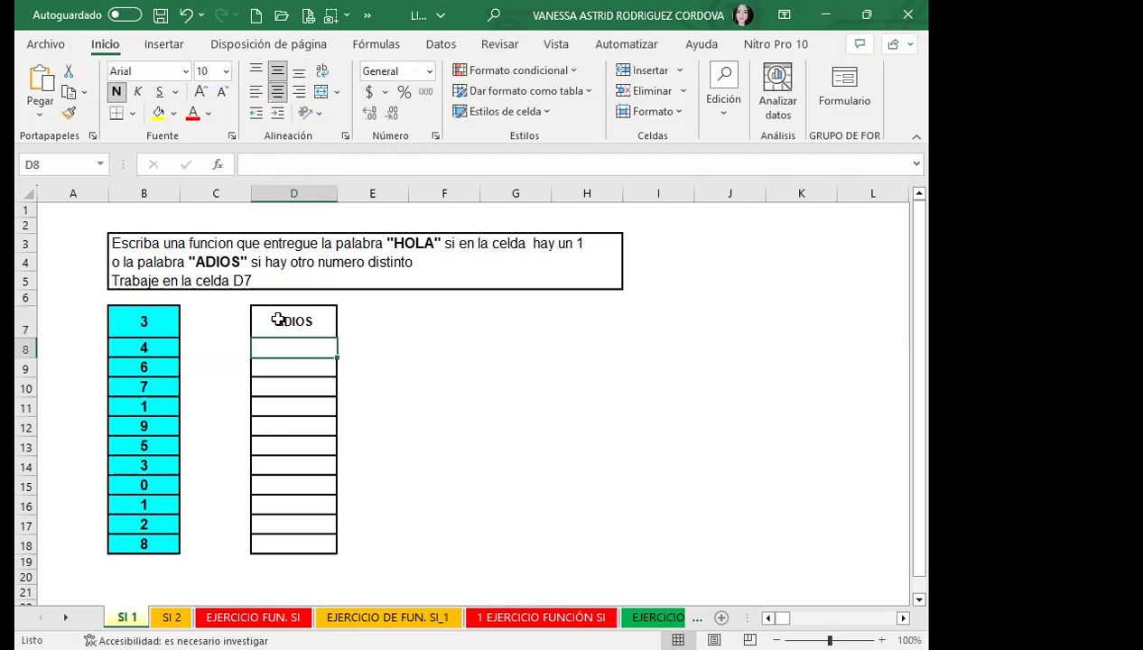
- Fill the D7 SI formula down to D18 and review its references
click(270, 318)
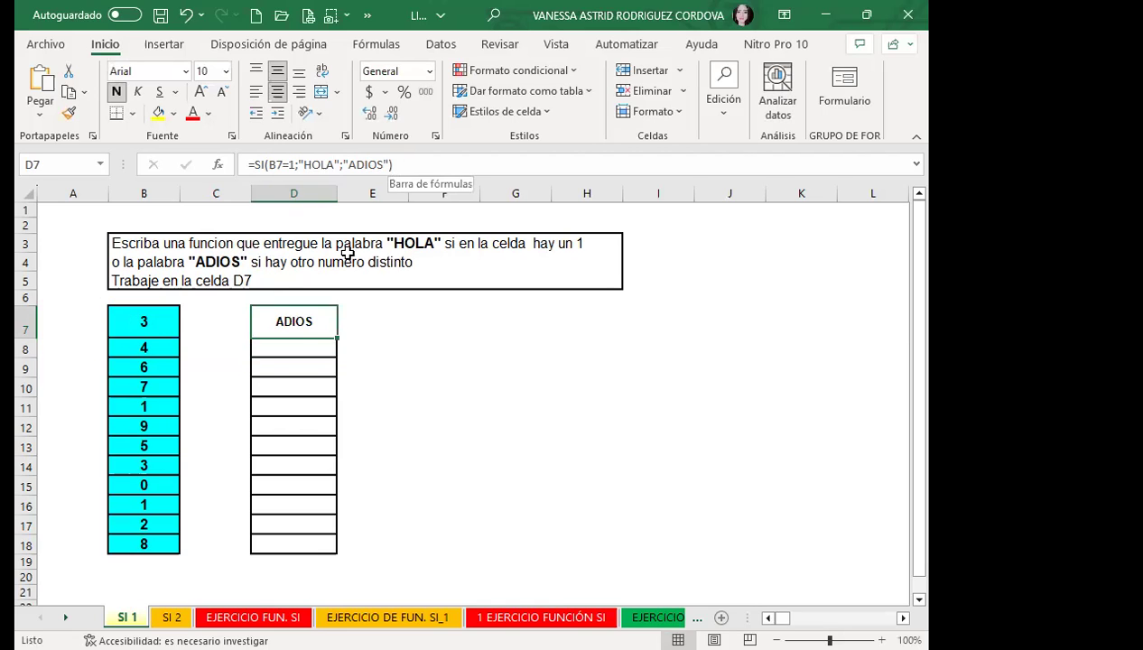
drag(336, 338, 334, 547)
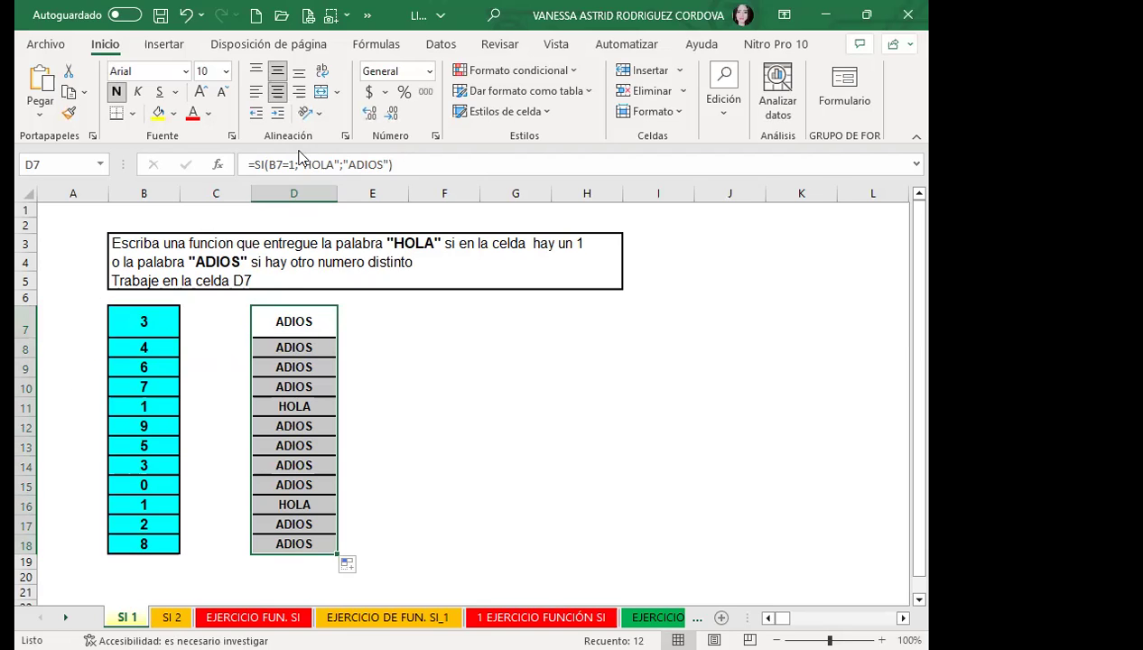
click(307, 311)
click(306, 162)
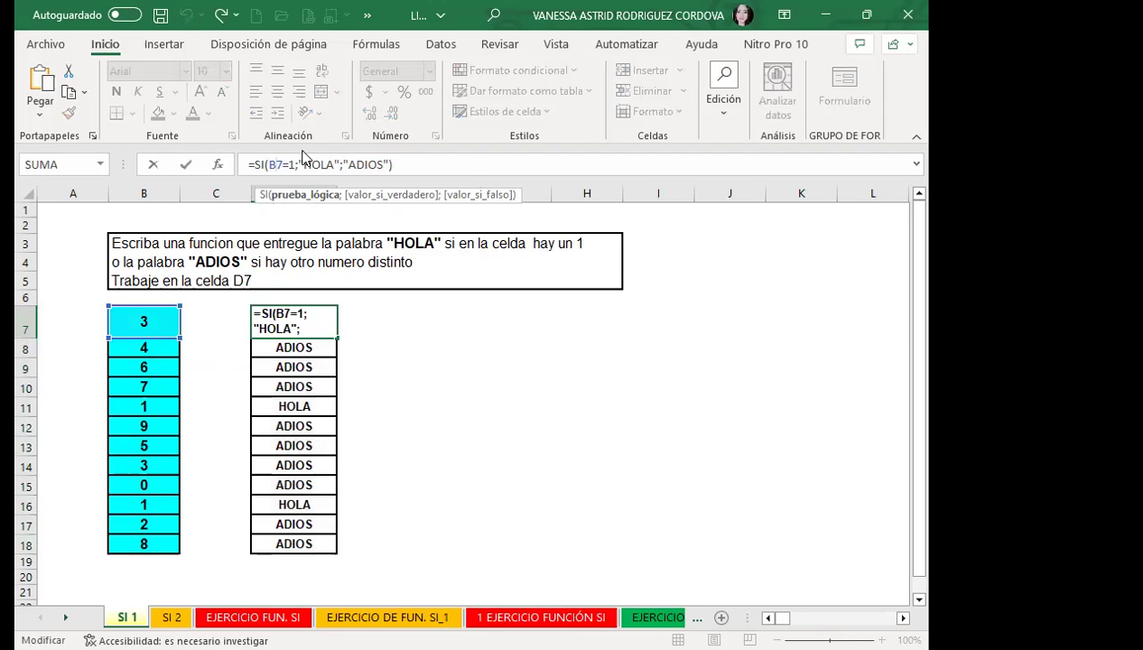
- Set B8 and B14 to 1 and check that D14 now shows HOLA
key(Return)
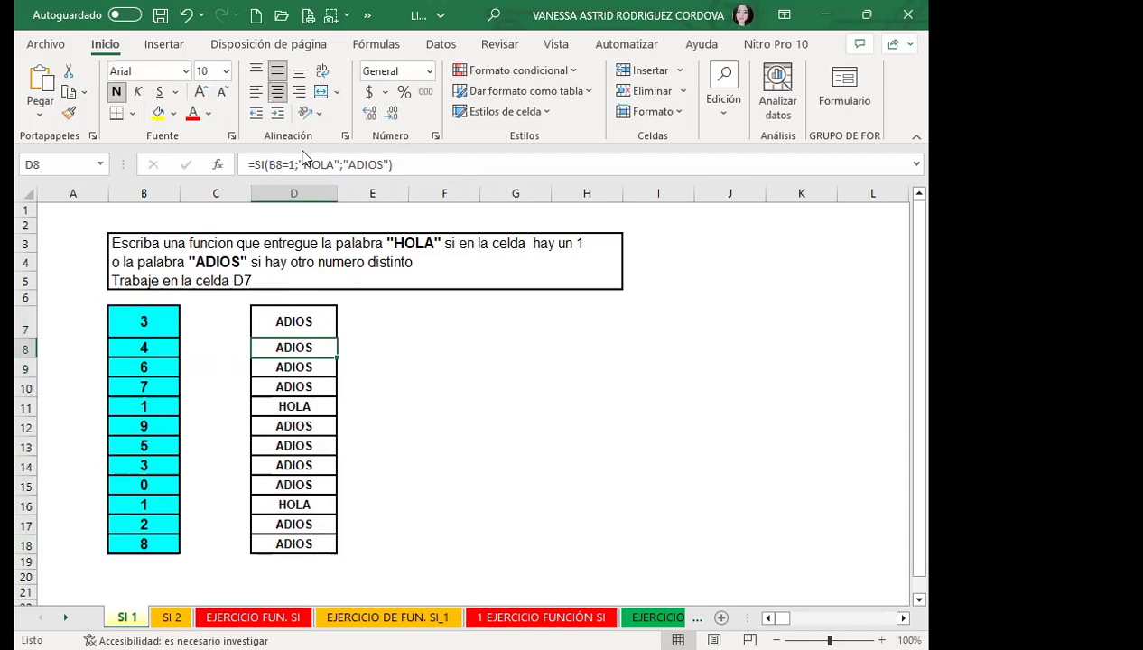
click(140, 346)
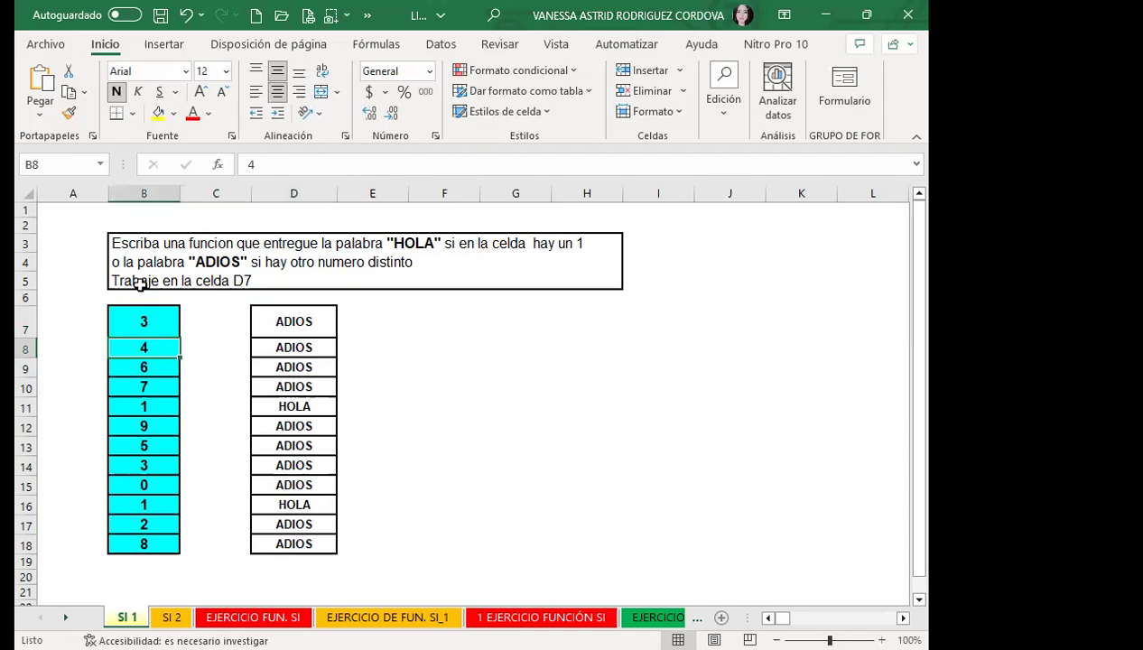
text(1)
key(Return)
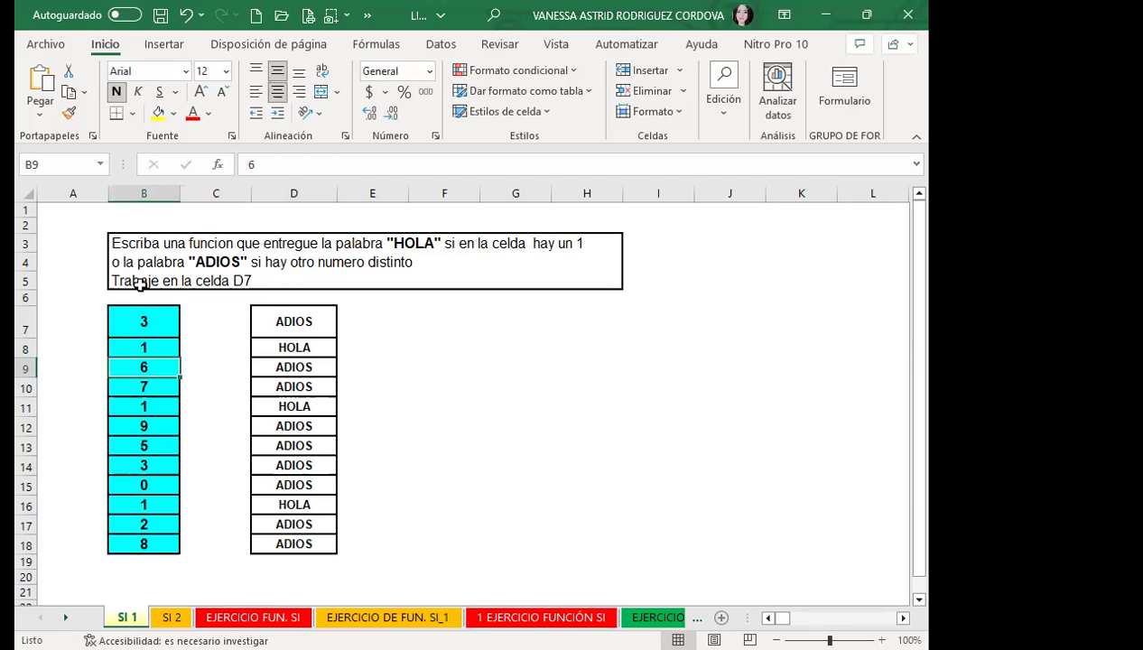
click(138, 471)
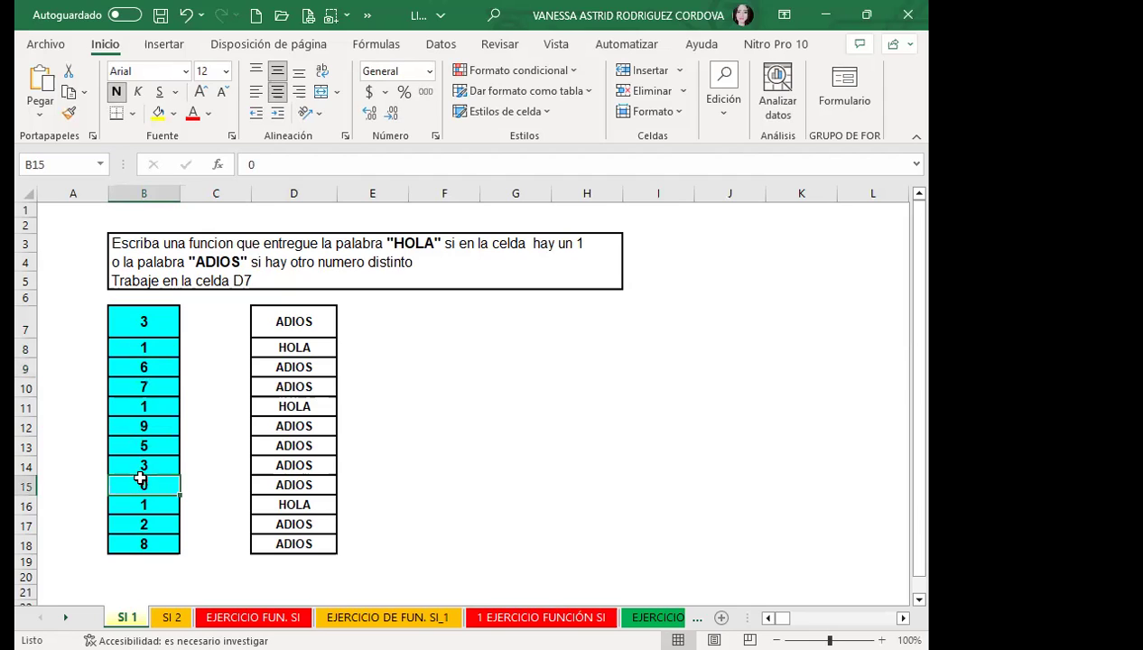
text(1)
key(Return)
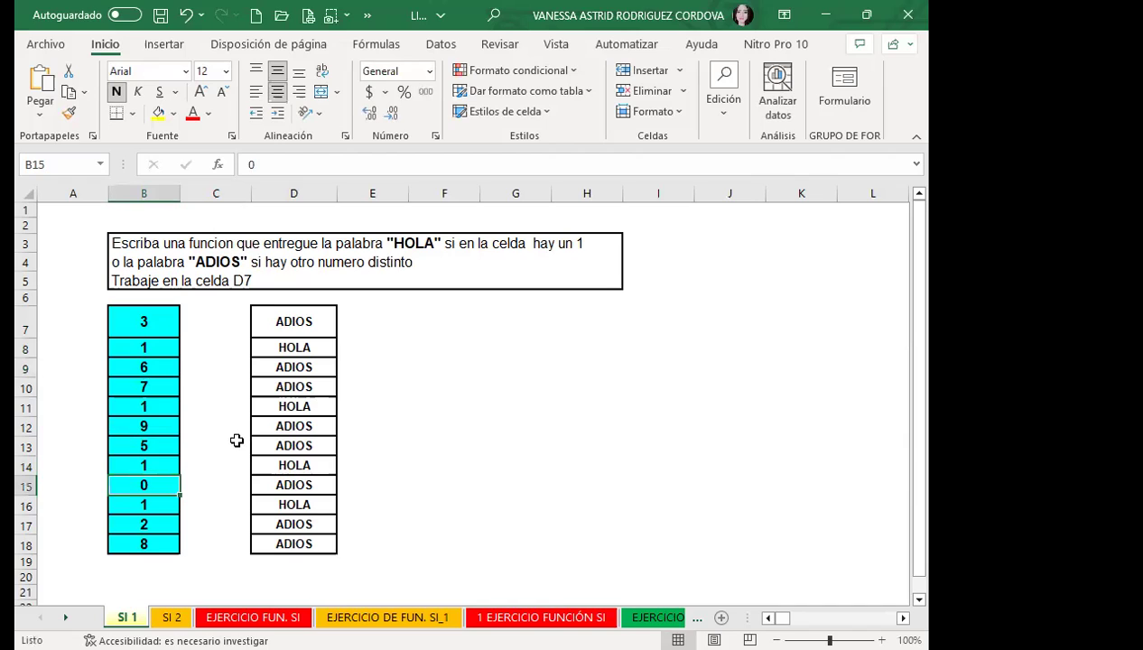
click(317, 466)
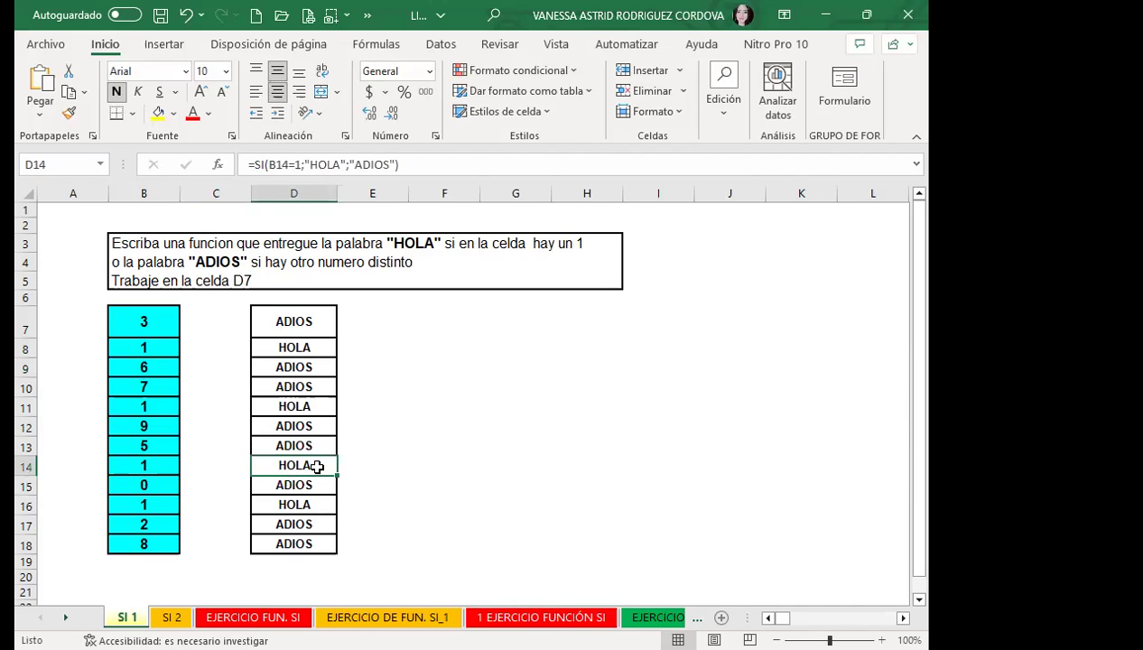
- Change B11 to 8 and confirm D11 now shows ADIOS
click(146, 408)
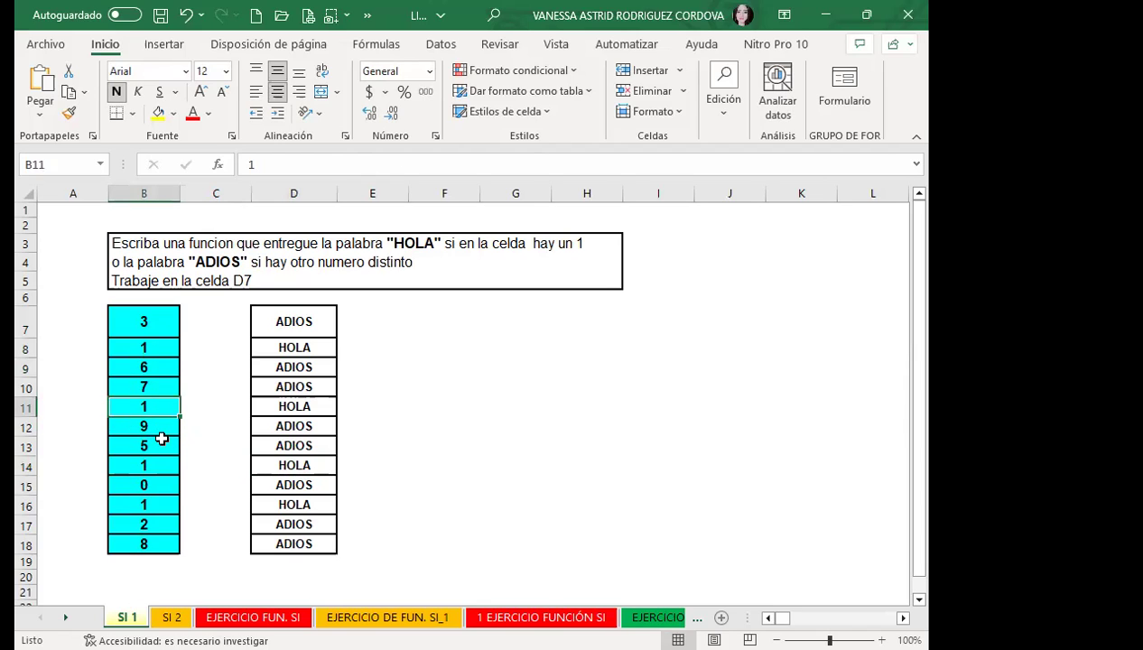
text(8)
key(Return)
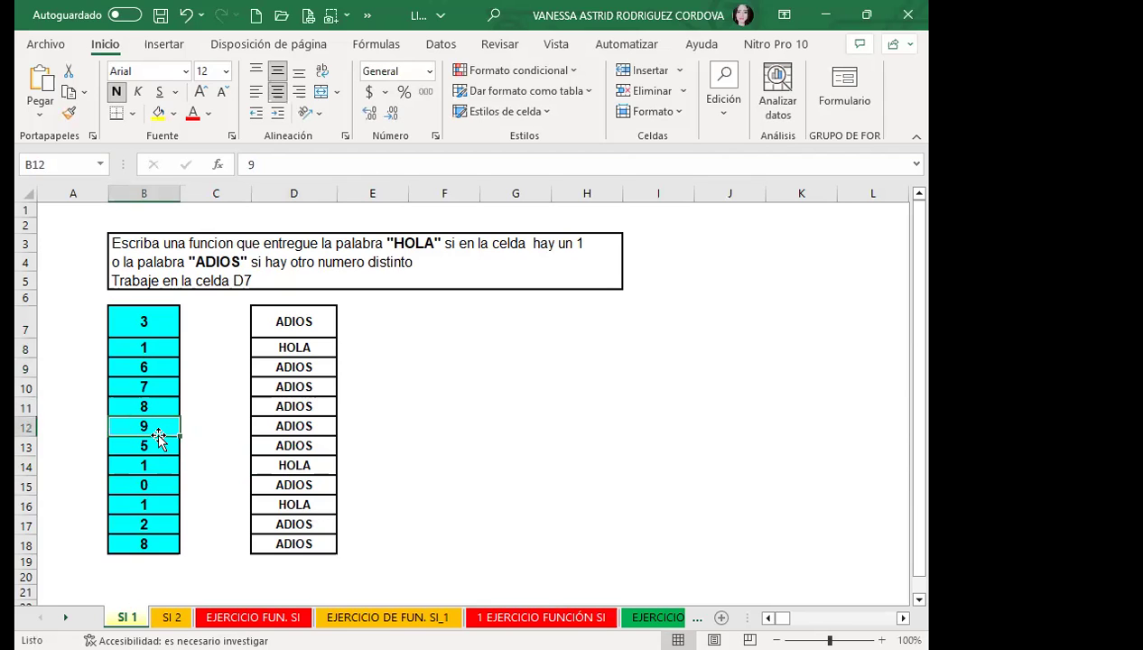
click(331, 405)
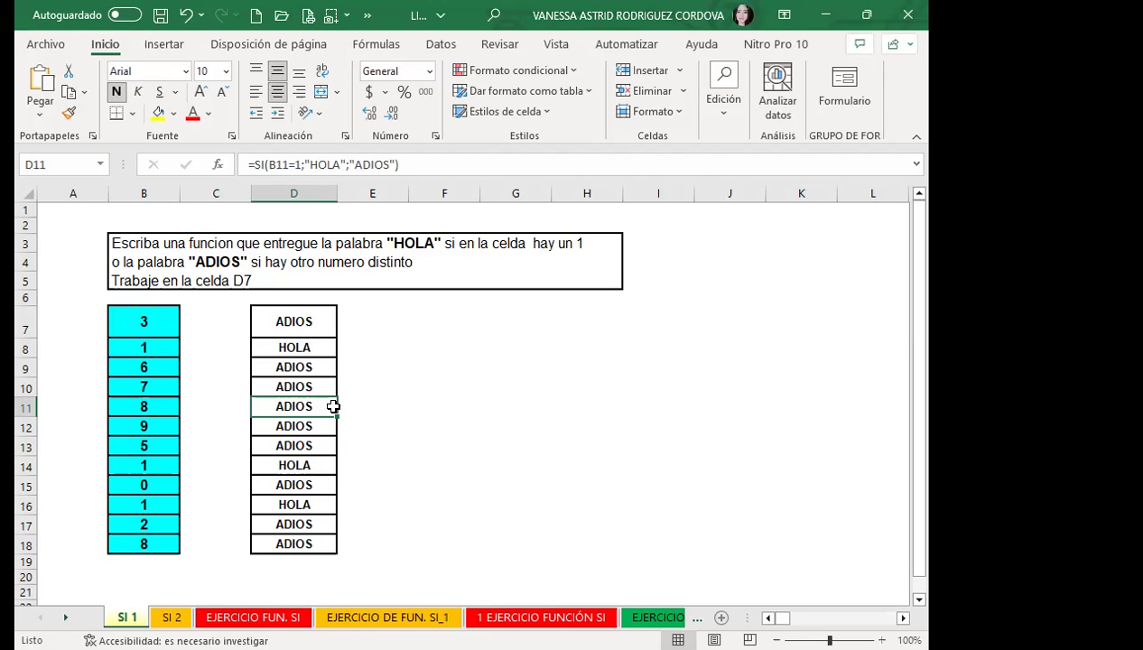
click(309, 327)
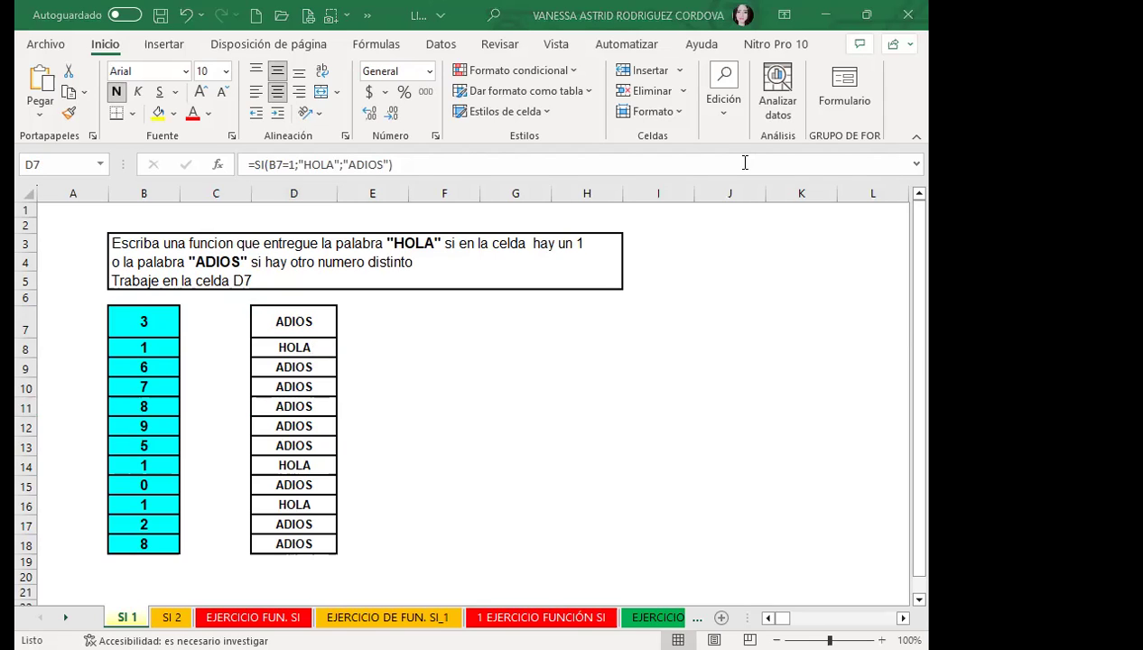
click(315, 322)
- On sheet SI 2, enter =SI(B7>=5;"POSITIVO";"NEGATIVO") in D7
key(ctrl+Page_Down)
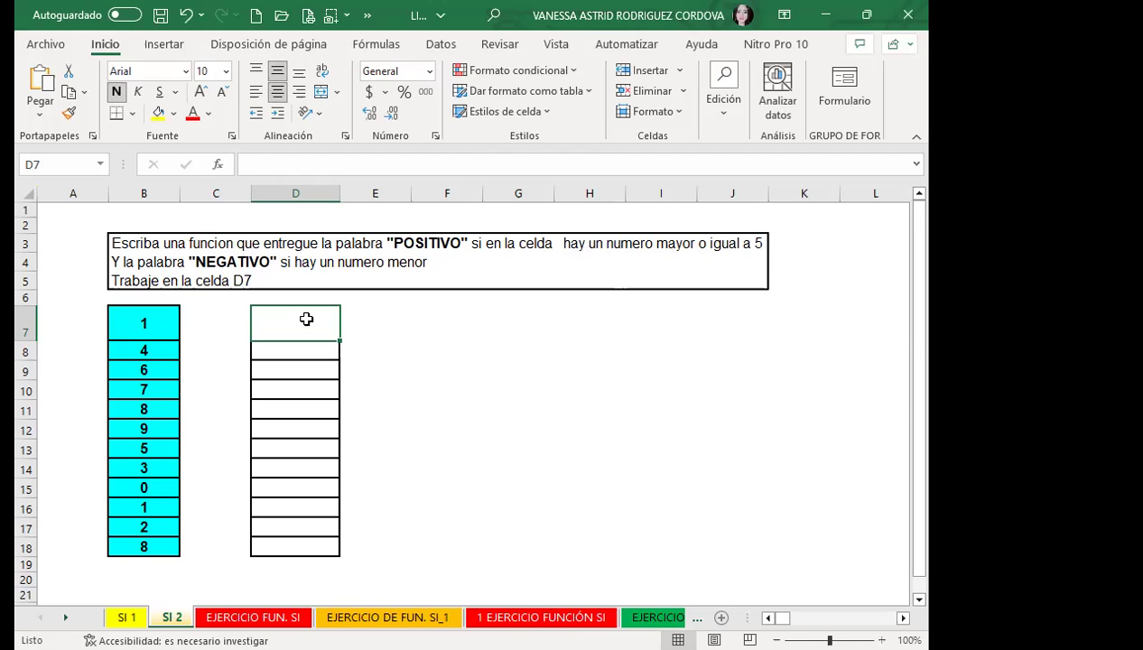
text(=)
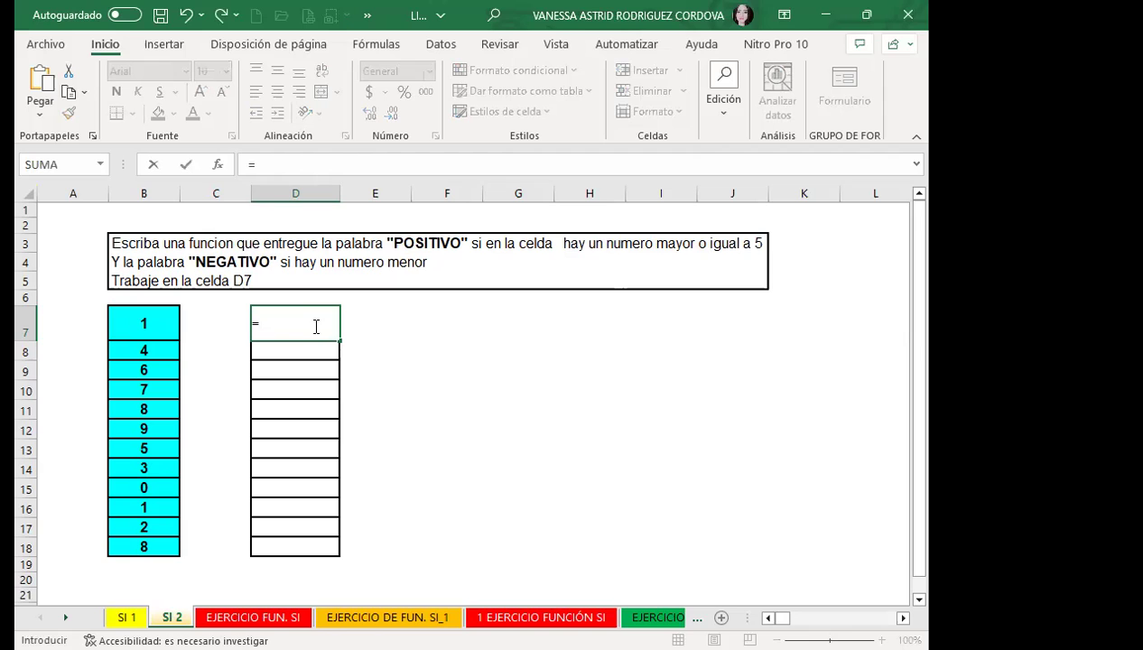
text(SI)
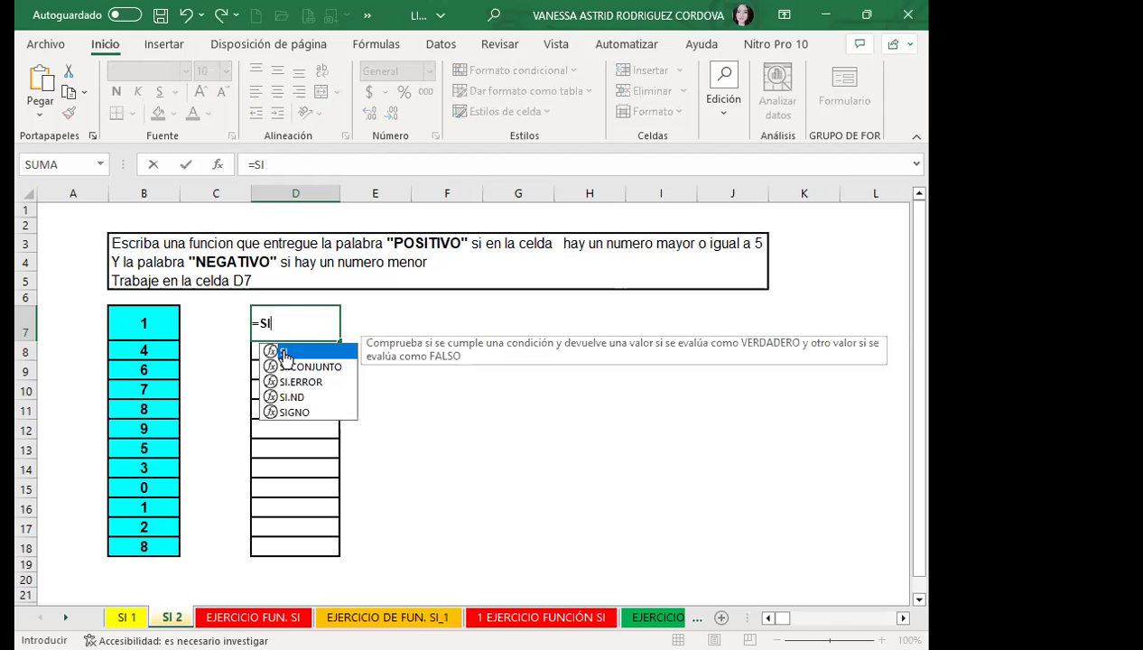
double_click(273, 349)
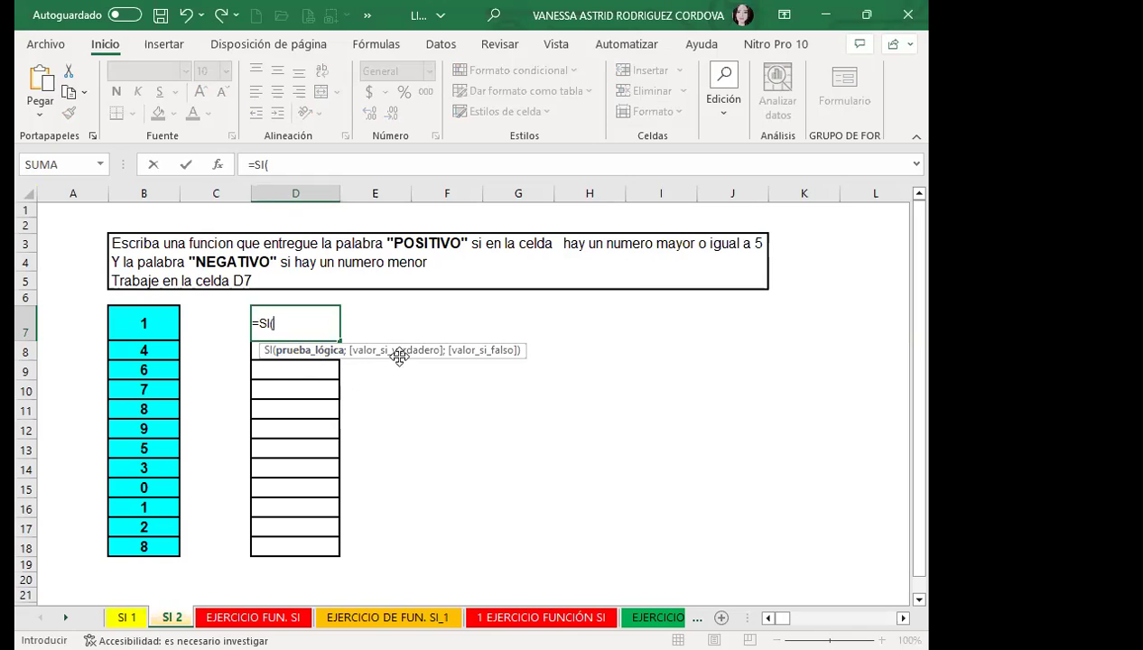
click(131, 323)
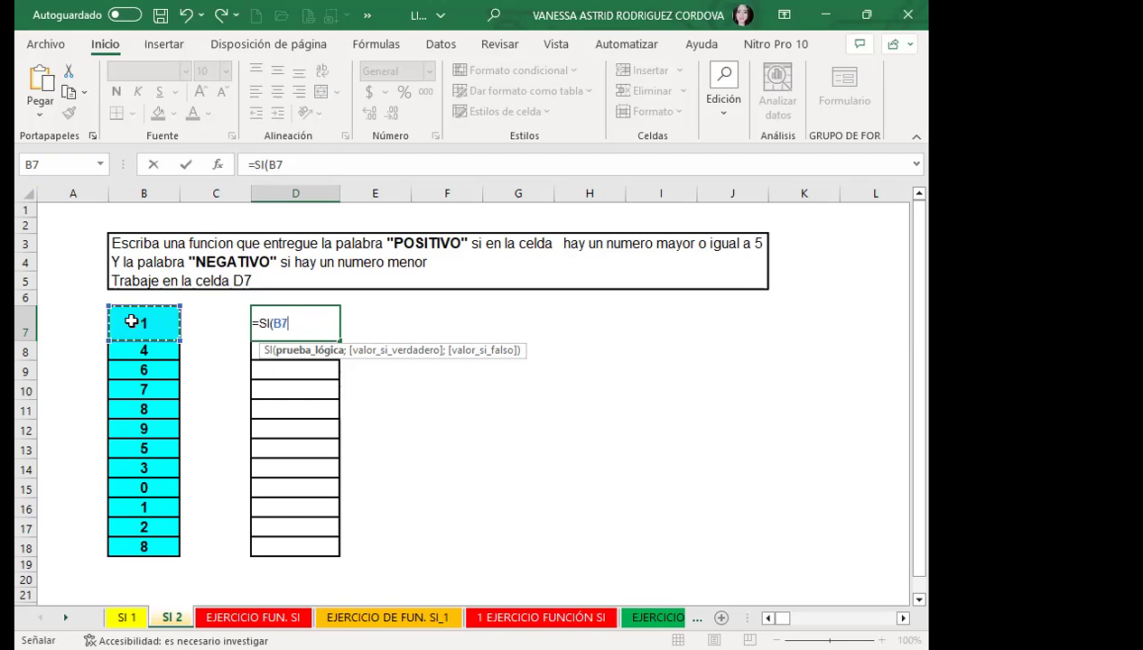
text(>)
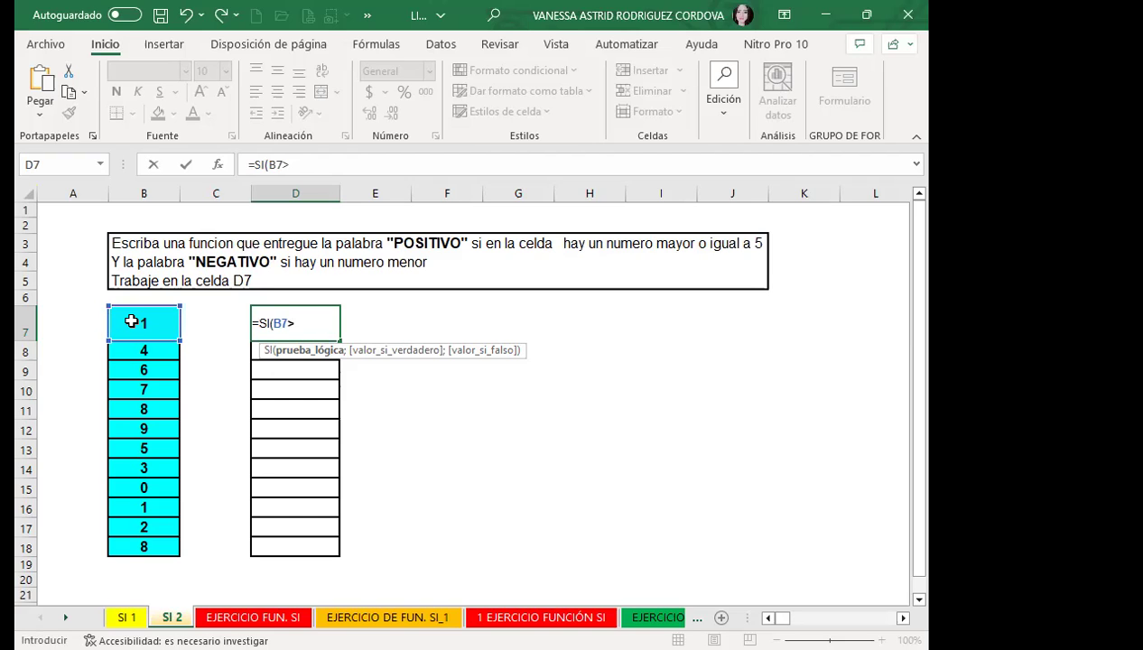
text())
text(=5)
text(;)
text(")
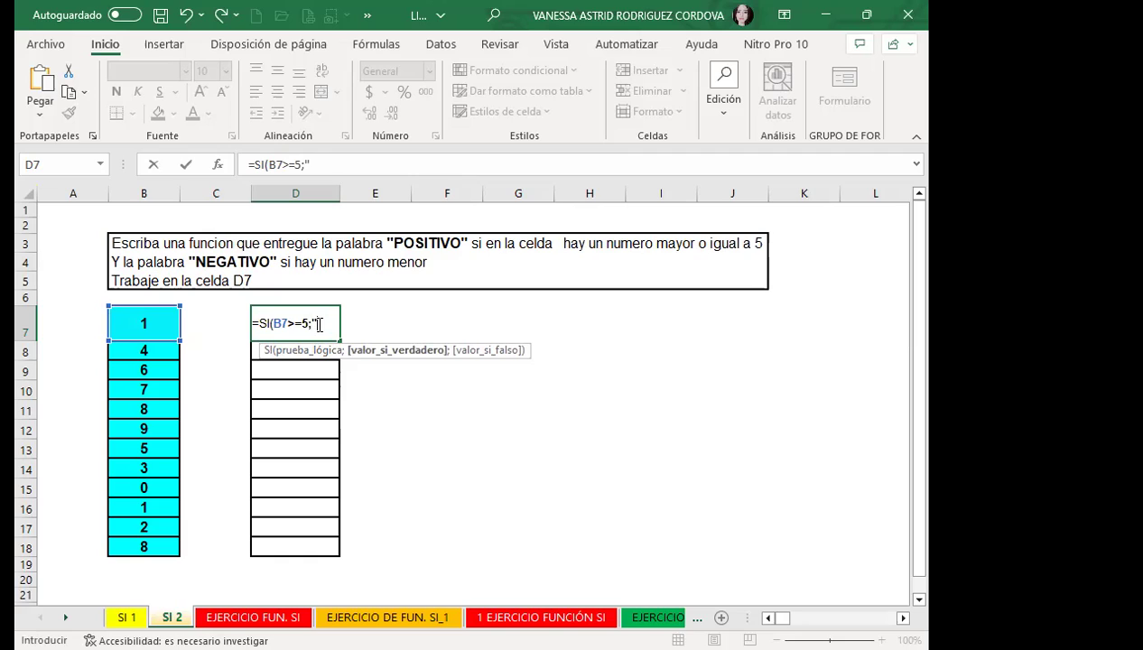
text(PO)
text(SITIVO)
key(BackSpace)
key(BackSpace)
text(VO";")
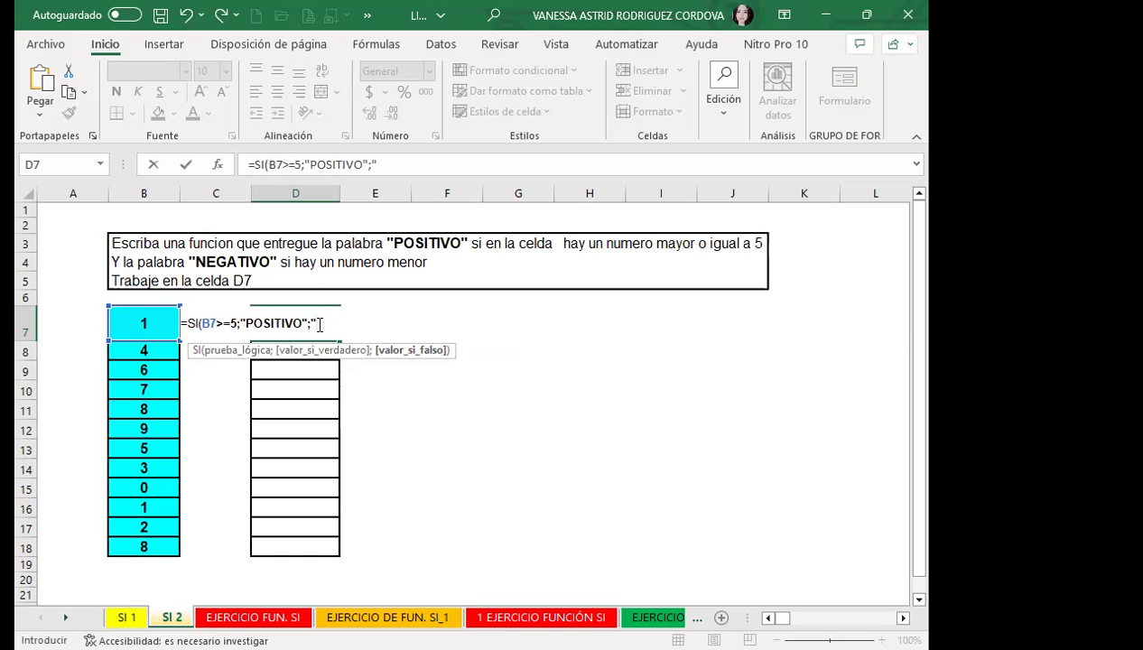
text(NEGATIVO")
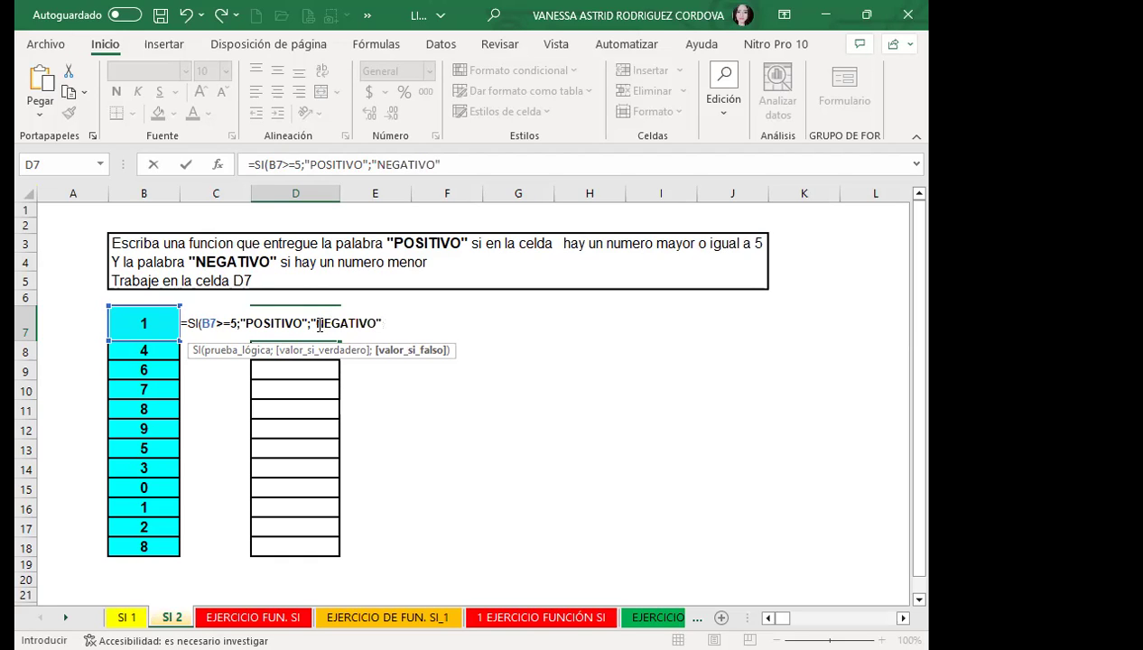
text())
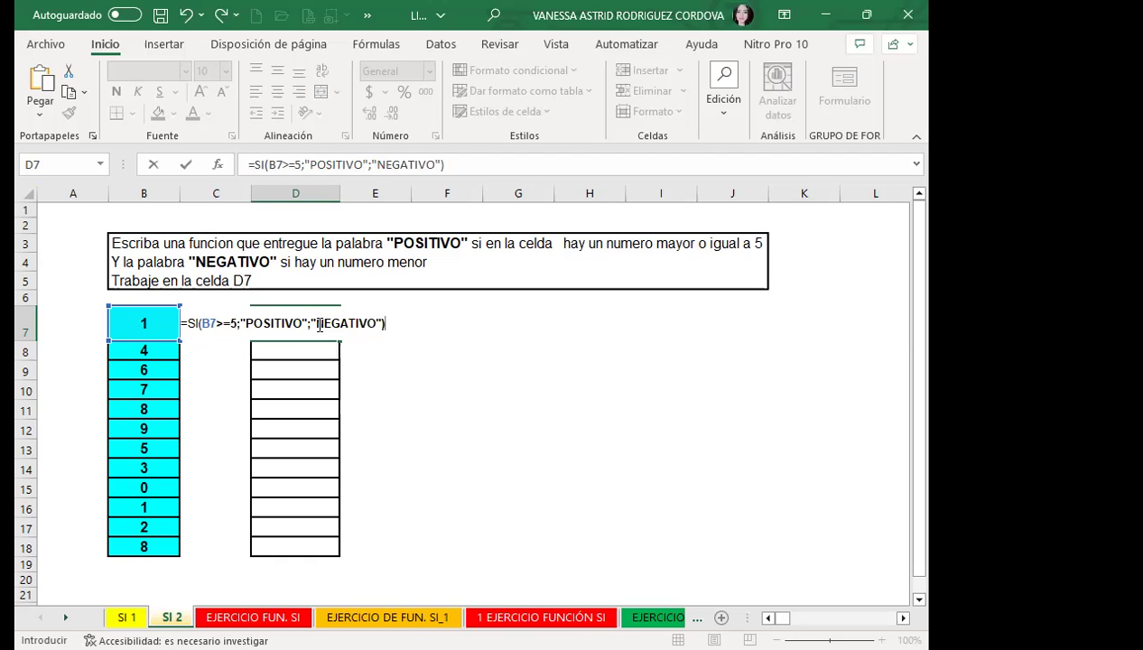
key(Return)
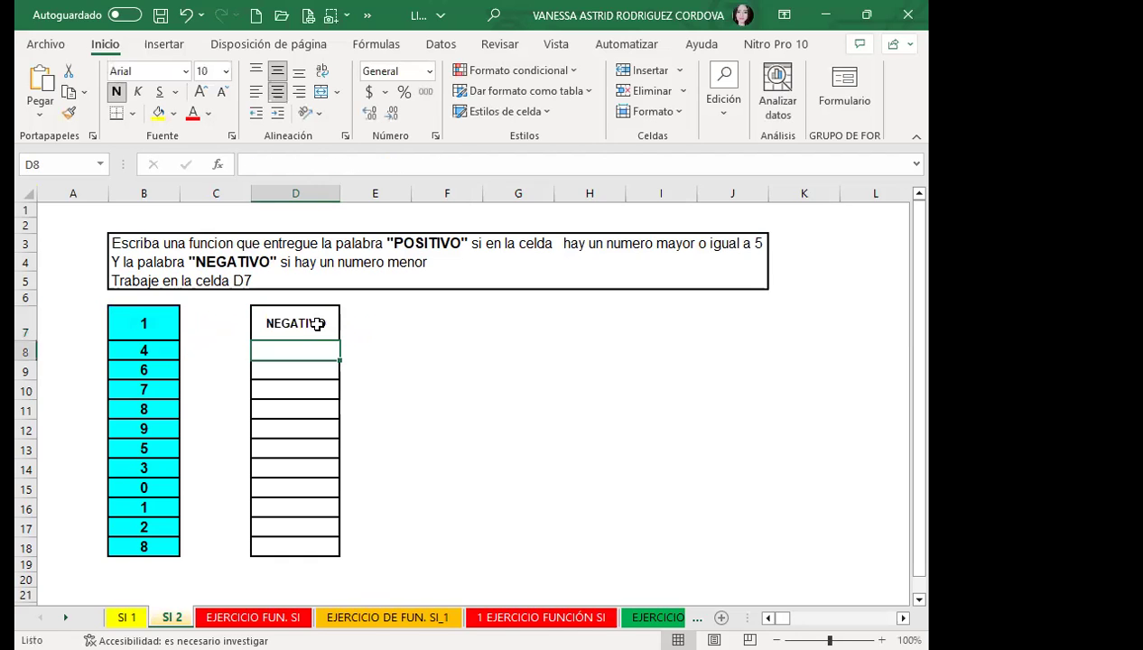
- Fill the D7 formula down to D18, then spot-check B7, B9 and D13
click(317, 323)
drag(339, 341, 316, 553)
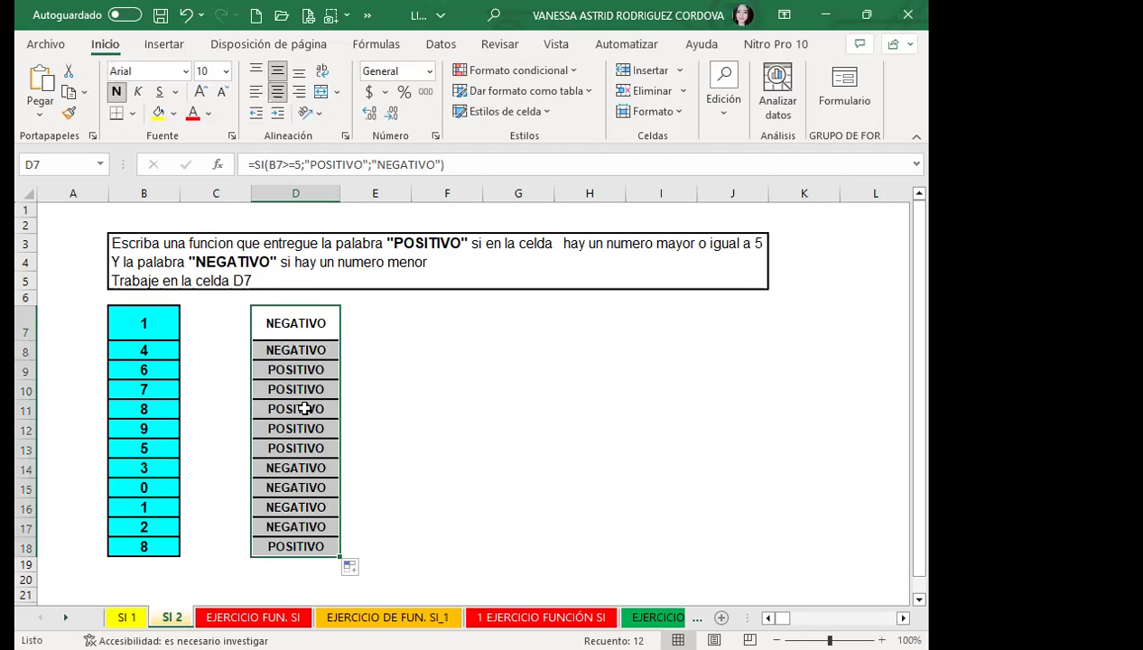
click(158, 372)
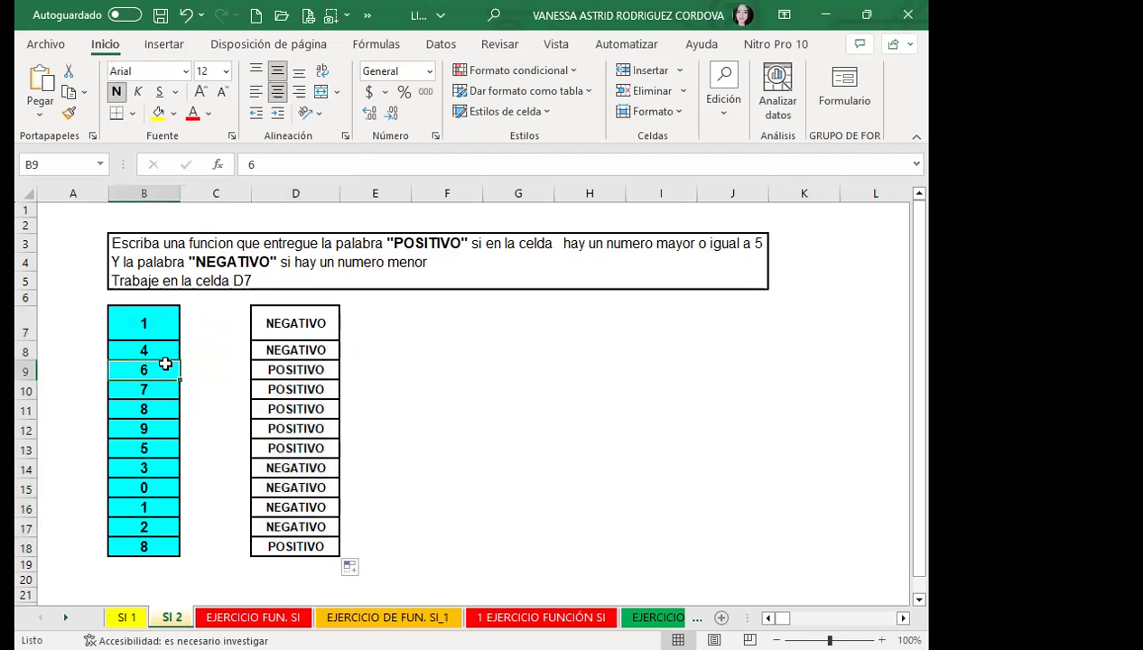
click(158, 457)
click(285, 446)
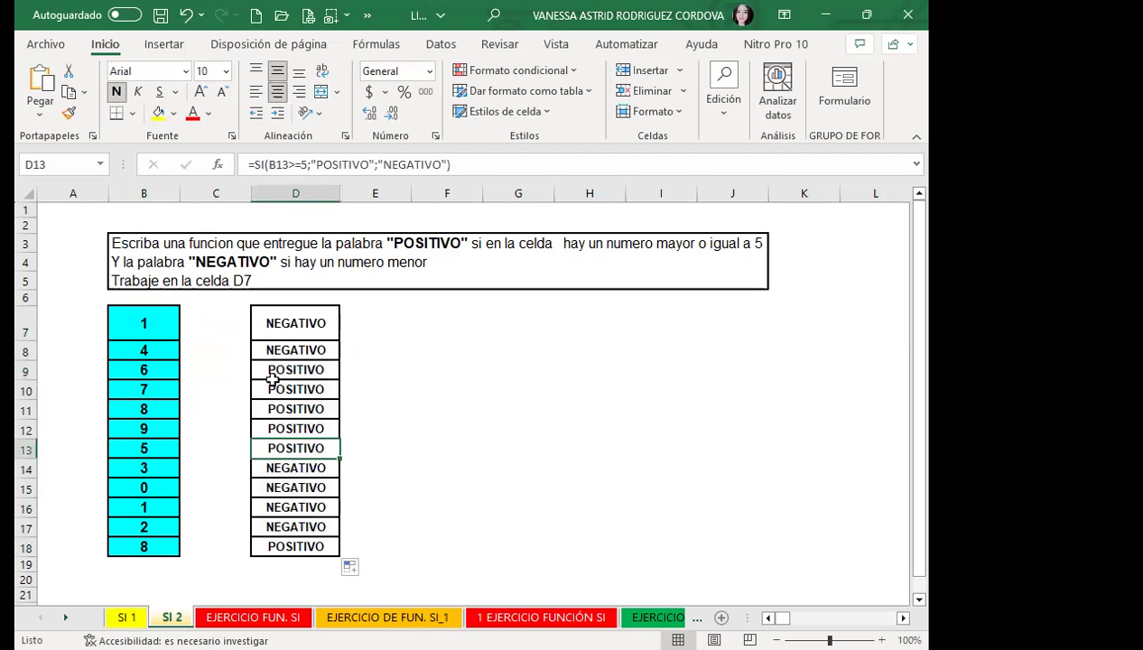
click(271, 323)
click(158, 330)
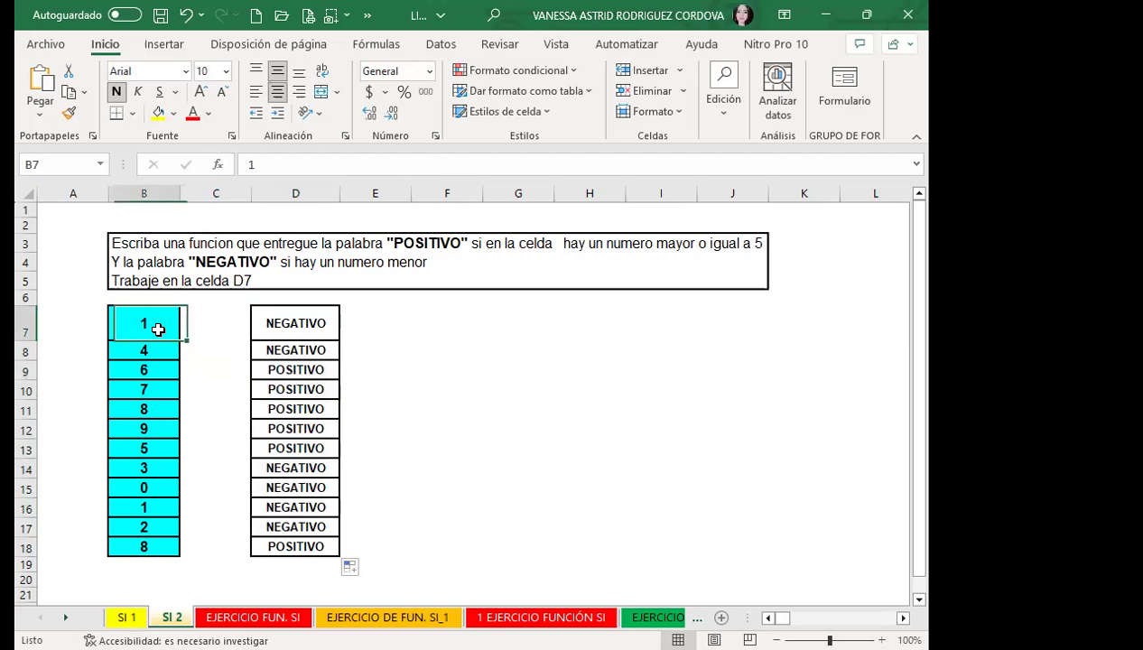
click(287, 324)
click(291, 445)
- Change B7 to 8 and B9 to 2, then select C18 on the EJERCICIO FUN. SI sheet
click(150, 325)
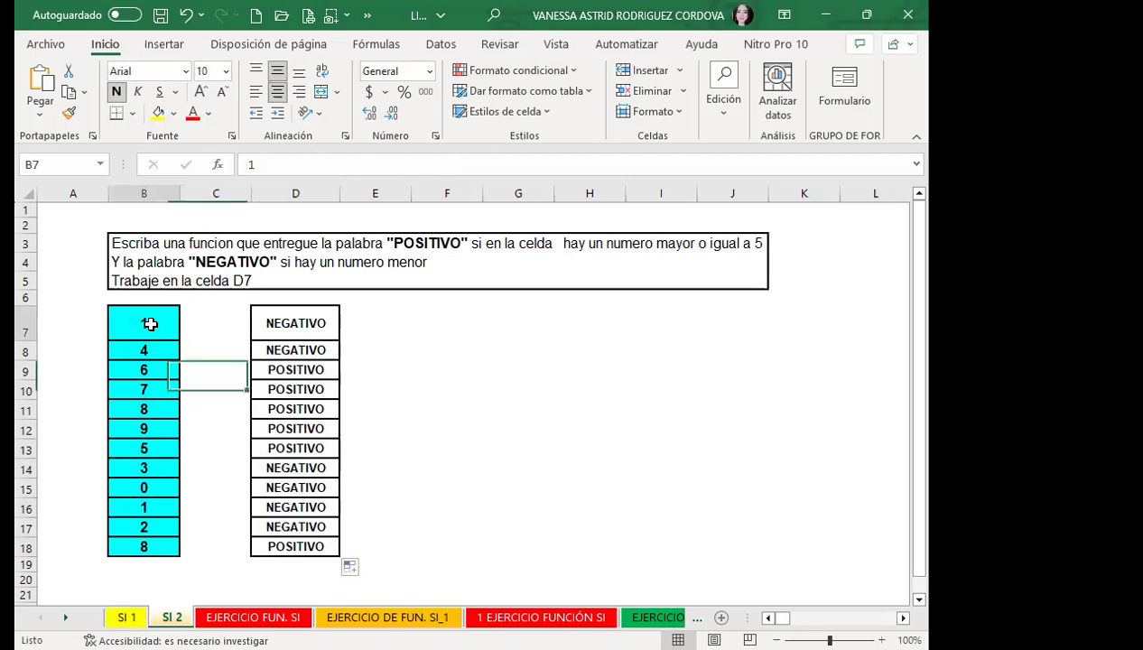
text(8)
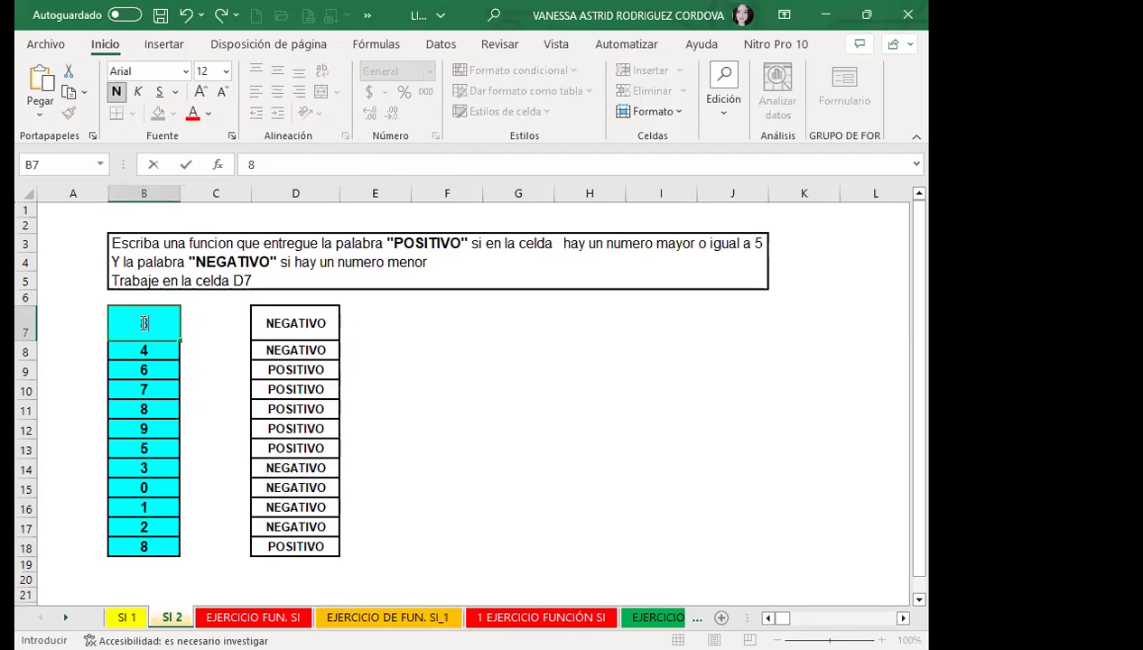
key(Return)
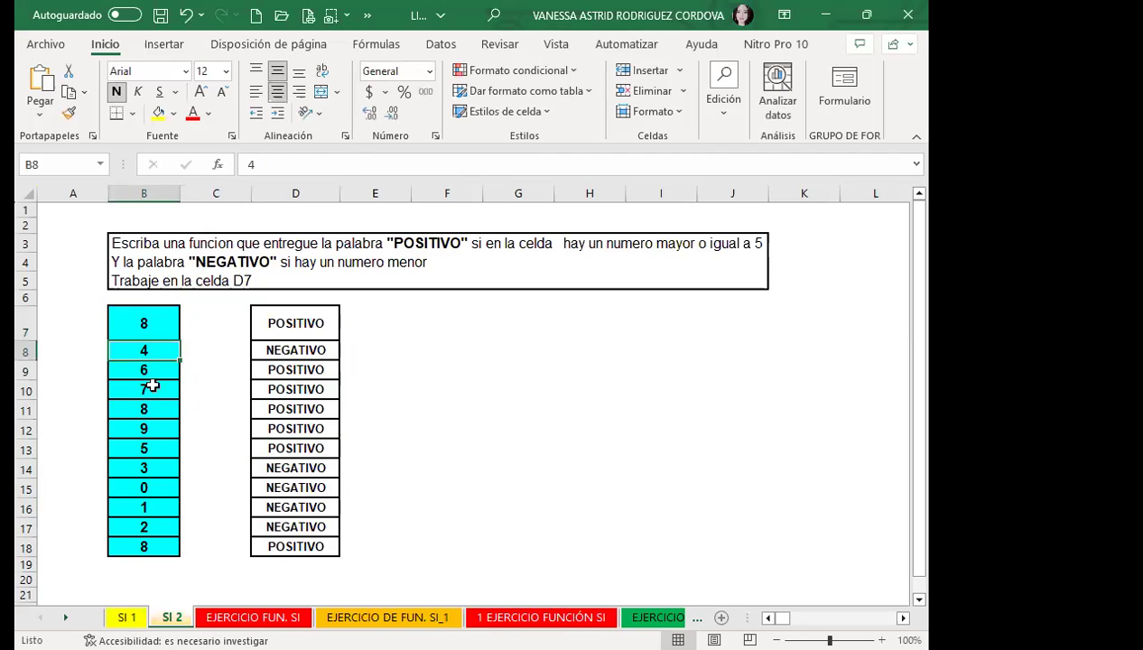
click(145, 365)
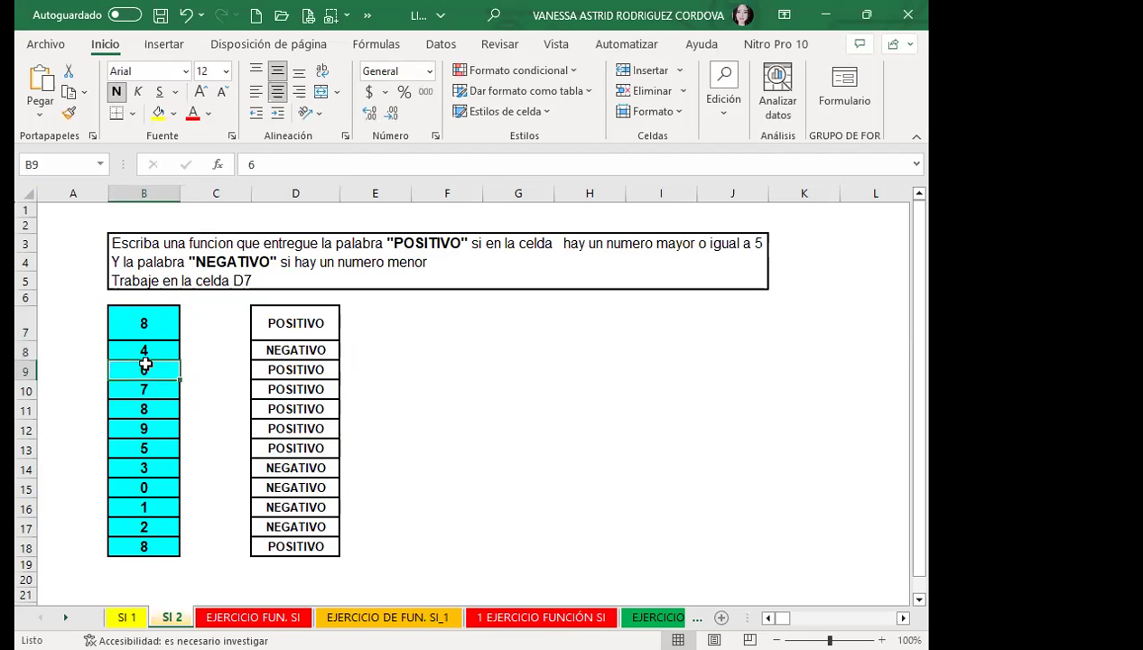
text(2)
key(Return)
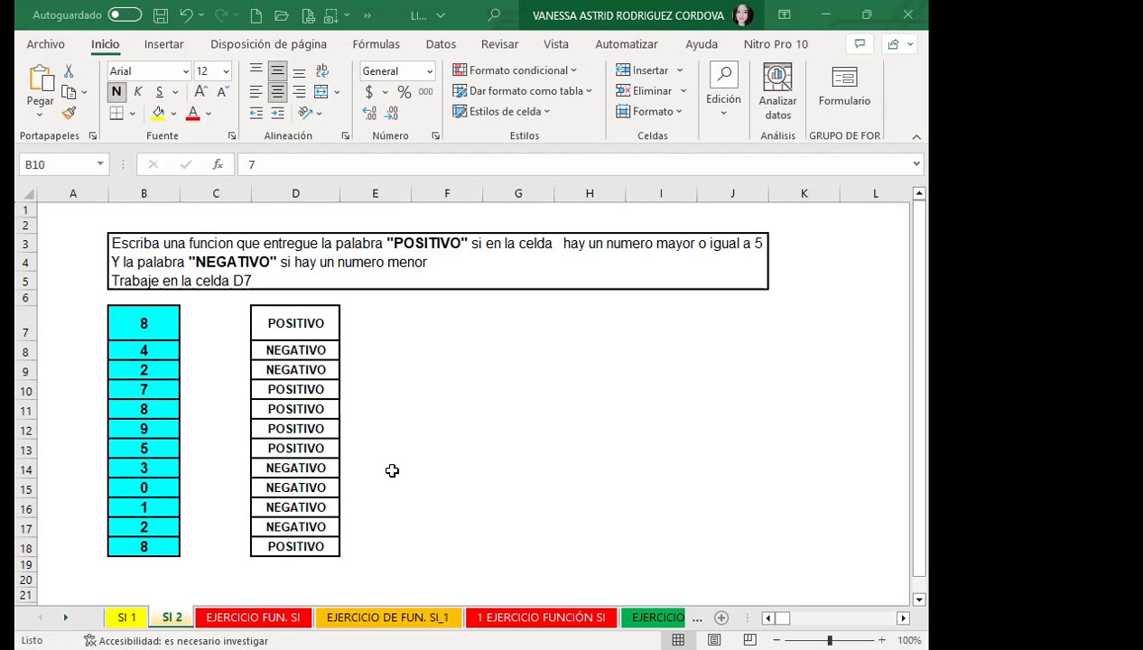
key(ctrl+Page_Down)
click(207, 540)
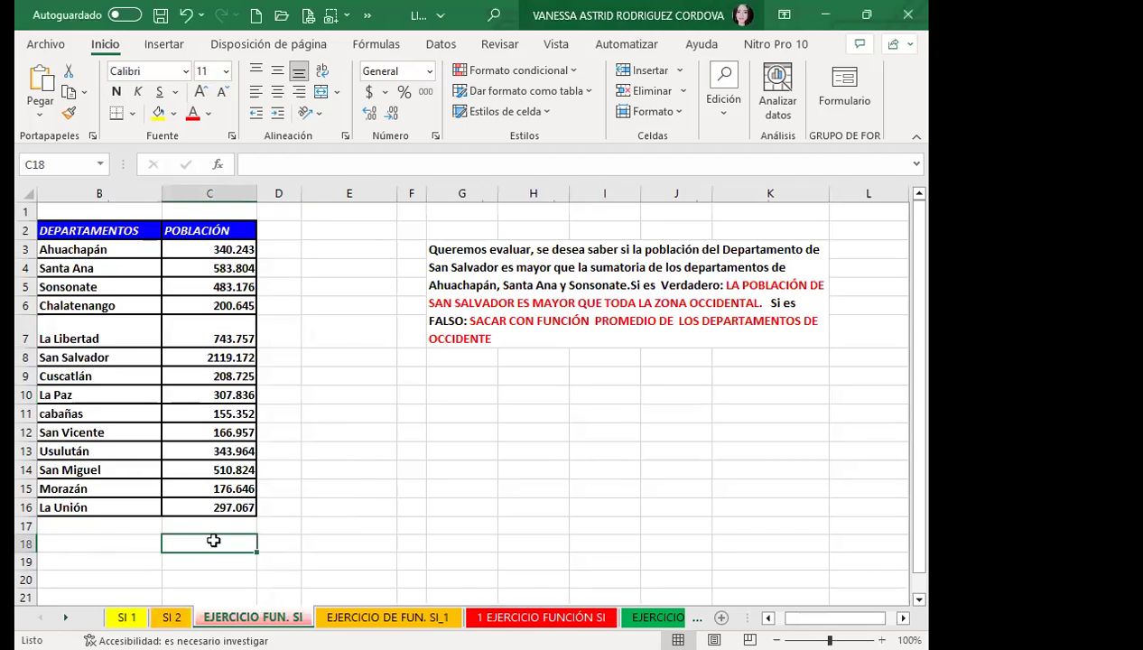
click(131, 114)
key(Escape)
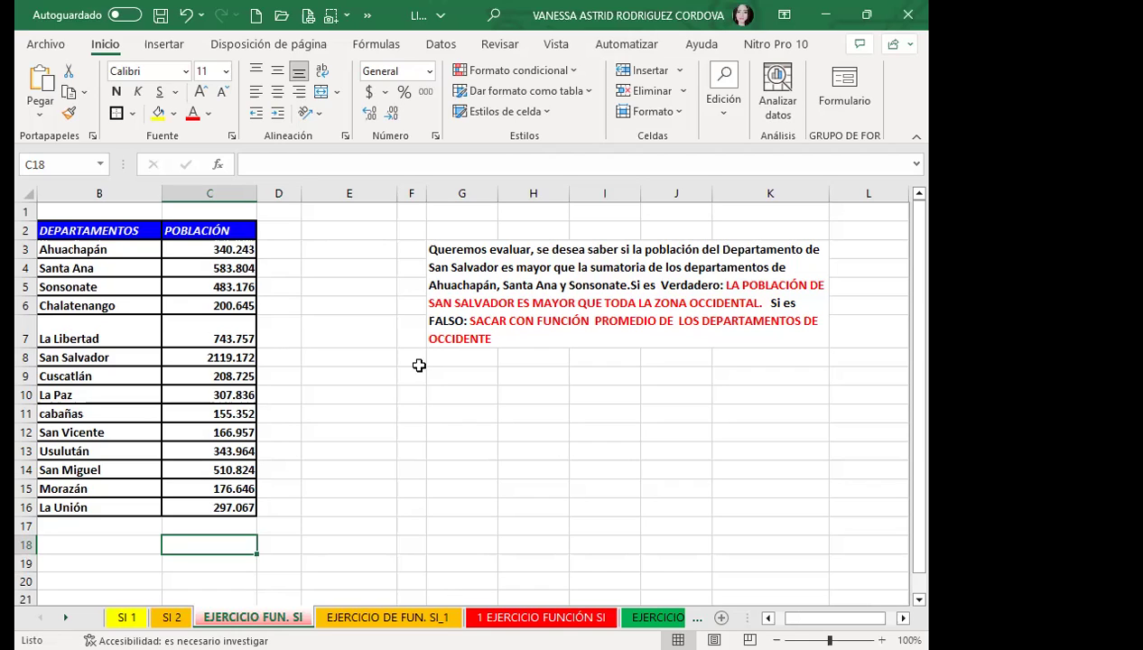
- In C18, begin =SI( with the test C8> on San Salvador's population
text(=)
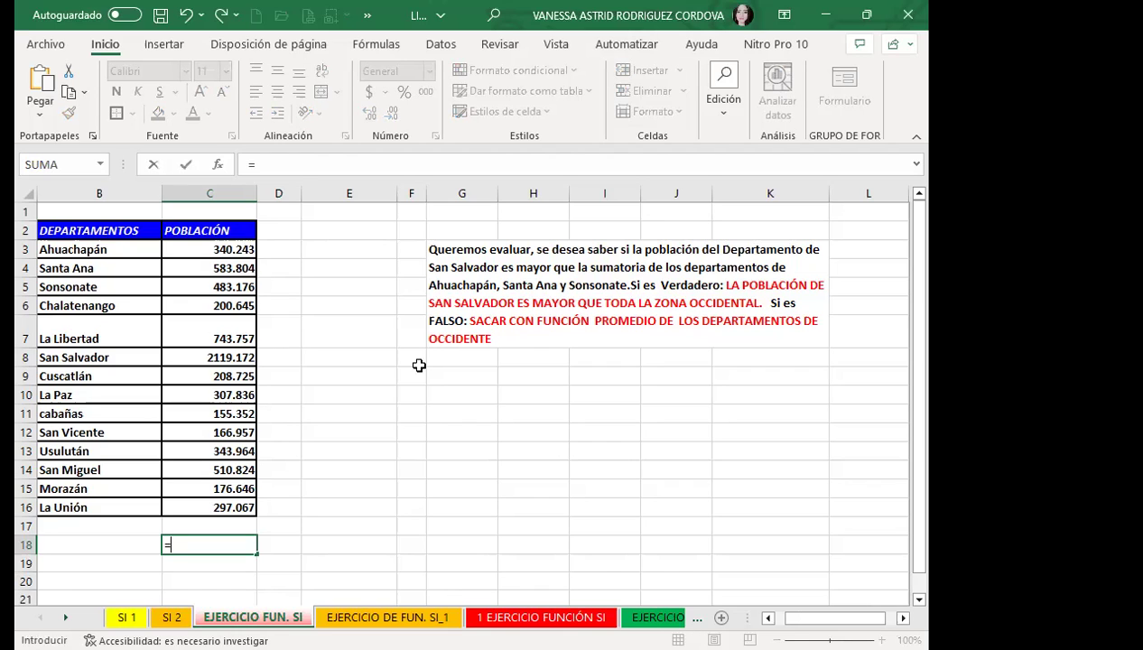
text(SI)
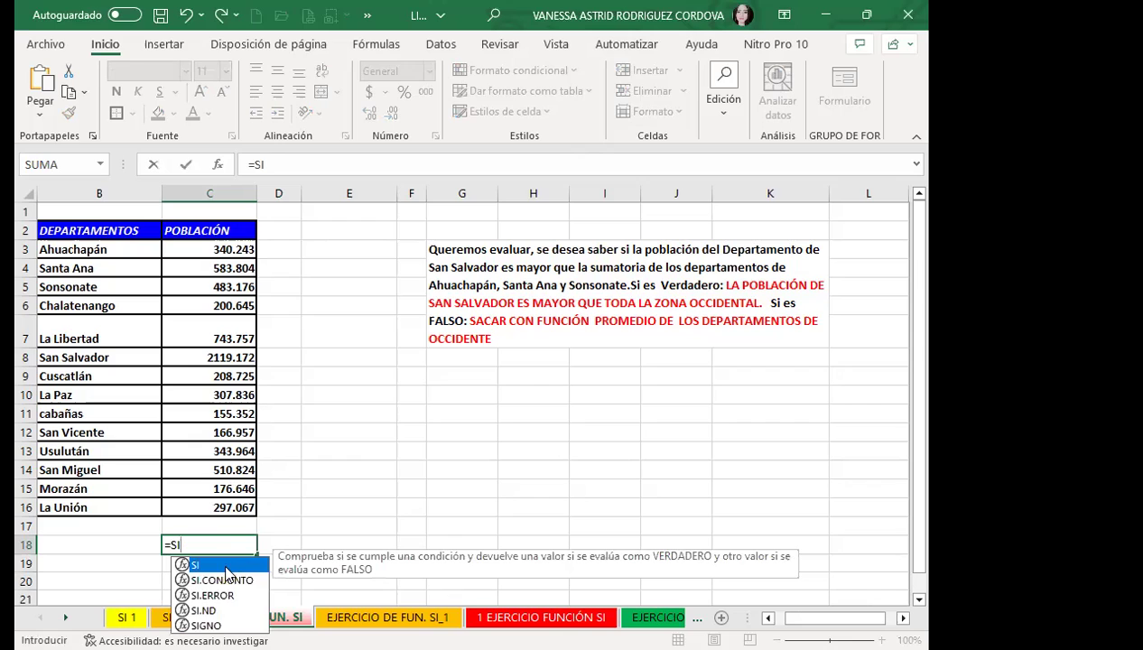
text(()
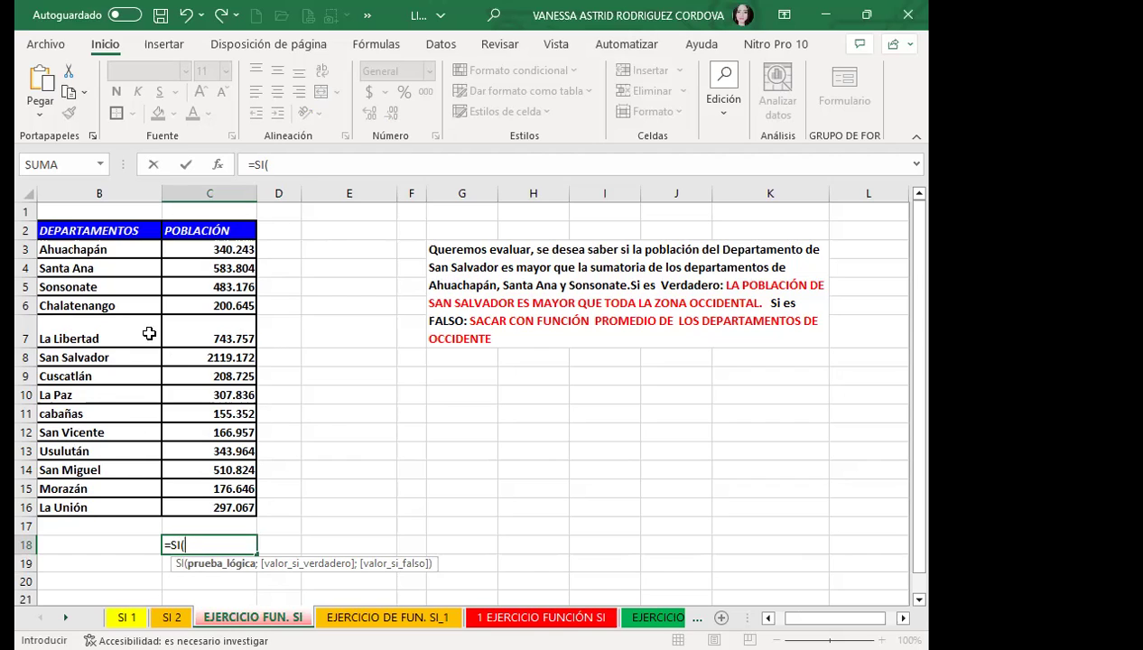
click(186, 358)
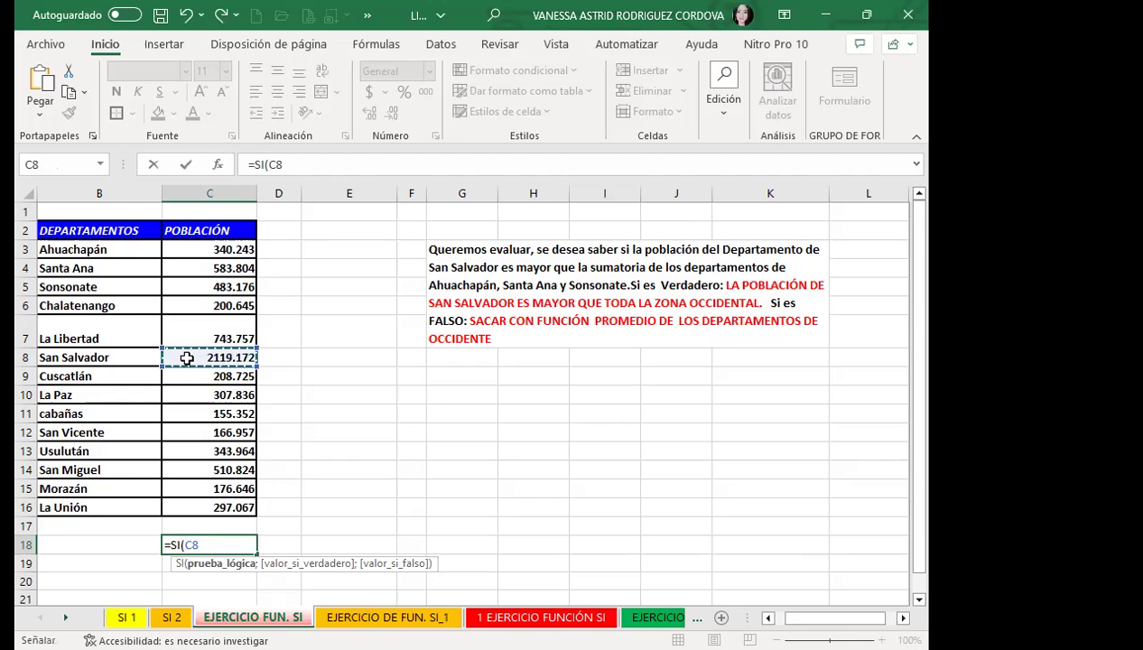
text(>)
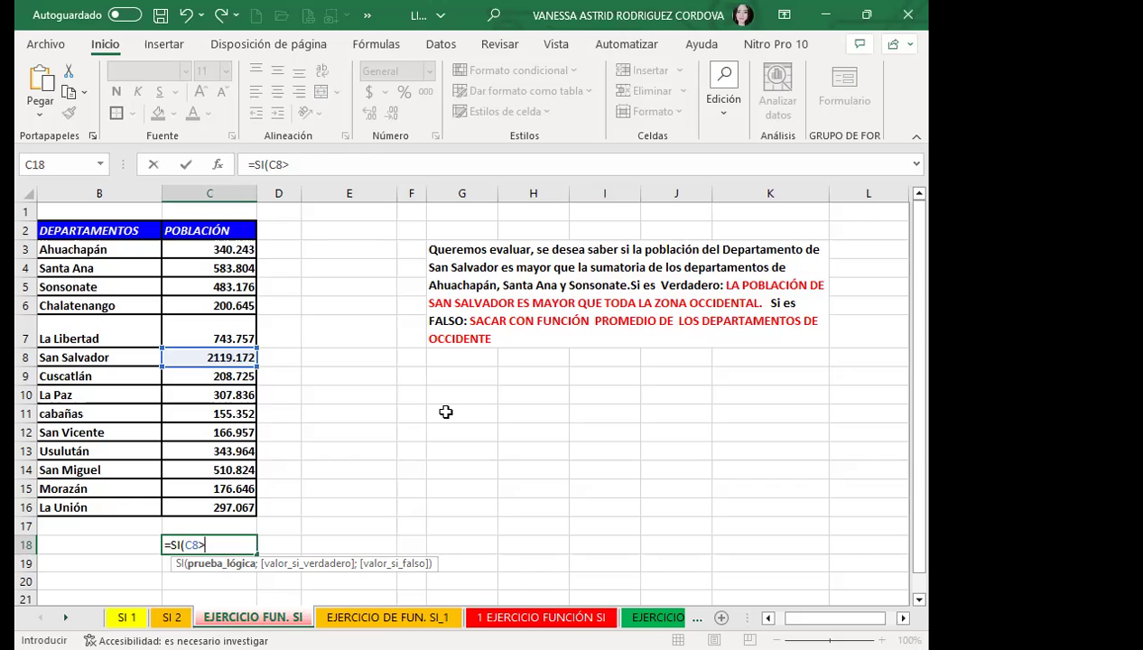
- Compare C8 against SUMA(C3:C5), the Ahuachapán–Sonsonate total, closing the sum's parenthesis
text(SUMA)
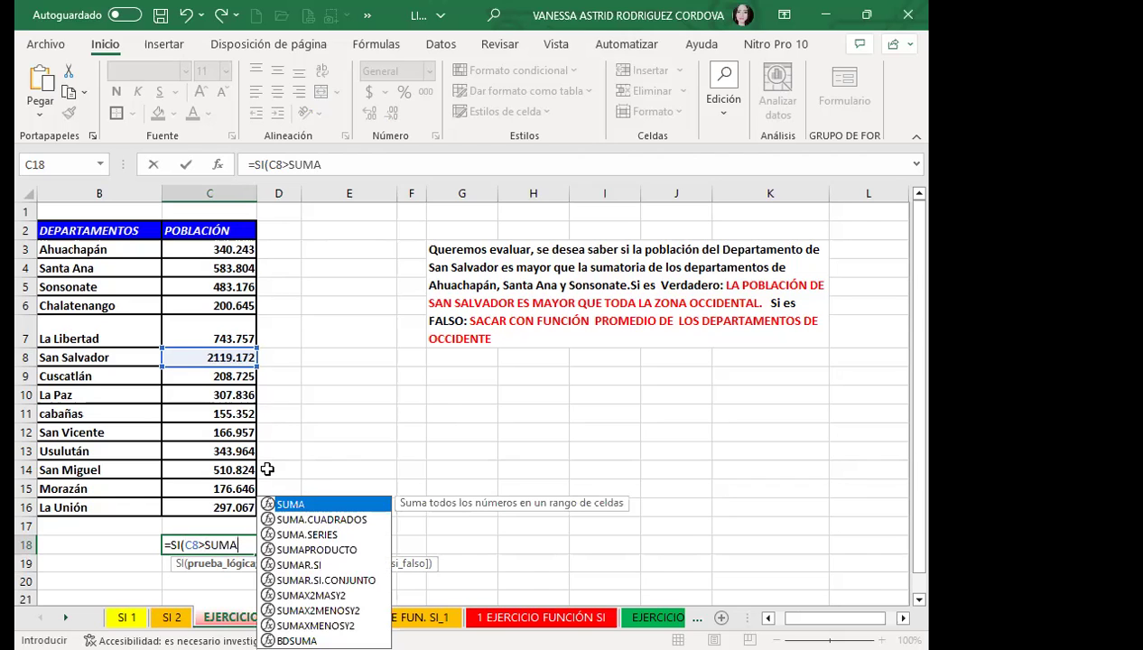
double_click(280, 432)
drag(184, 250, 184, 282)
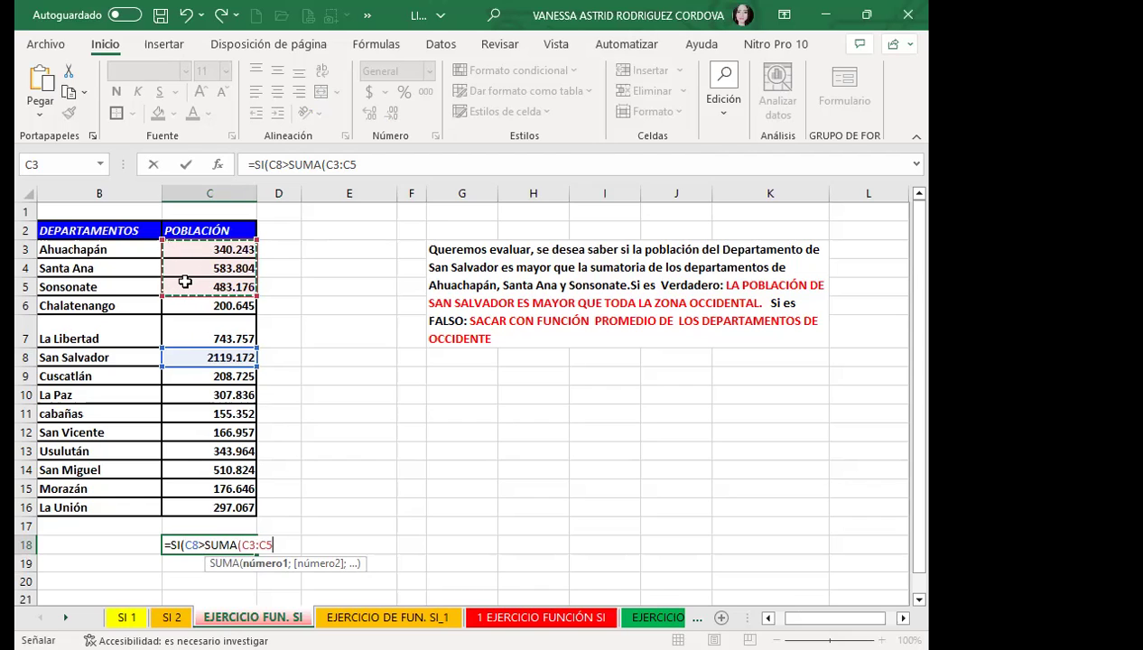
text())
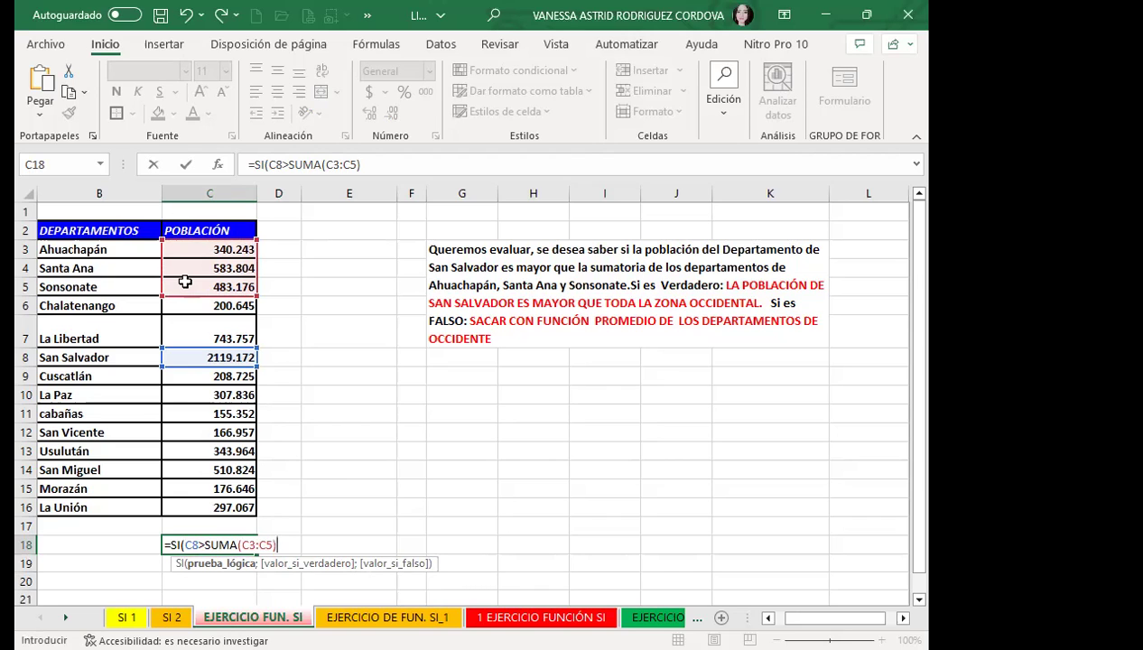
- Add the true-case text "LA POBLACION DE SAN SALVADOR ES MAYOR QUE TODA LA ZONA OCCIDENTAL", fixing typos, then begin PRO
text();)
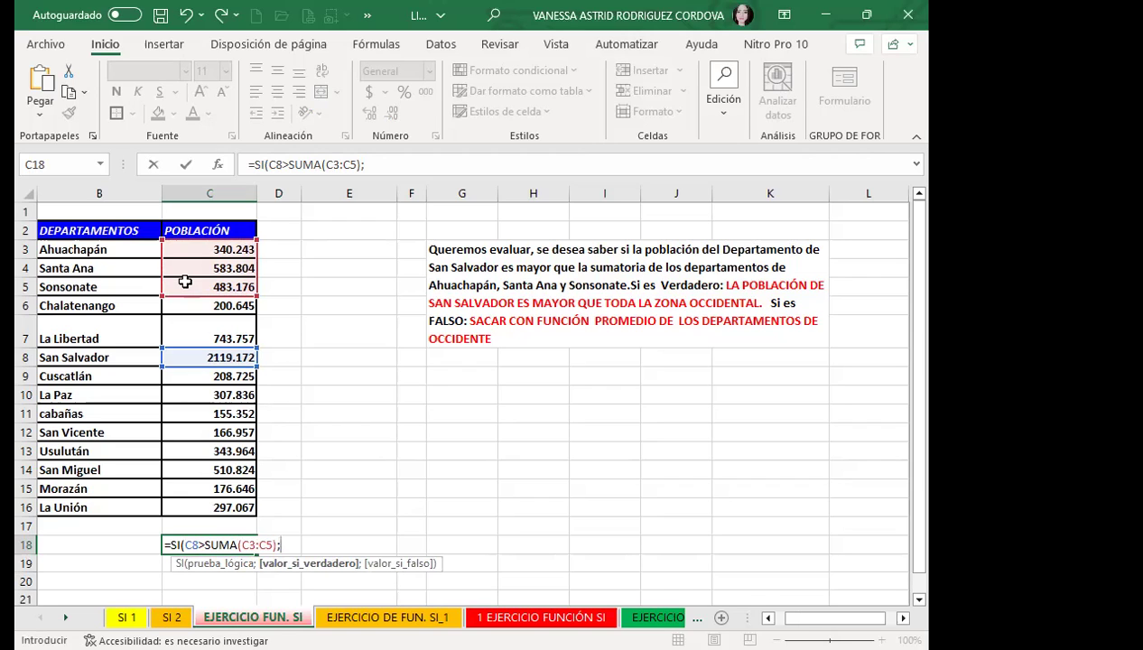
text("LA POBLACION)
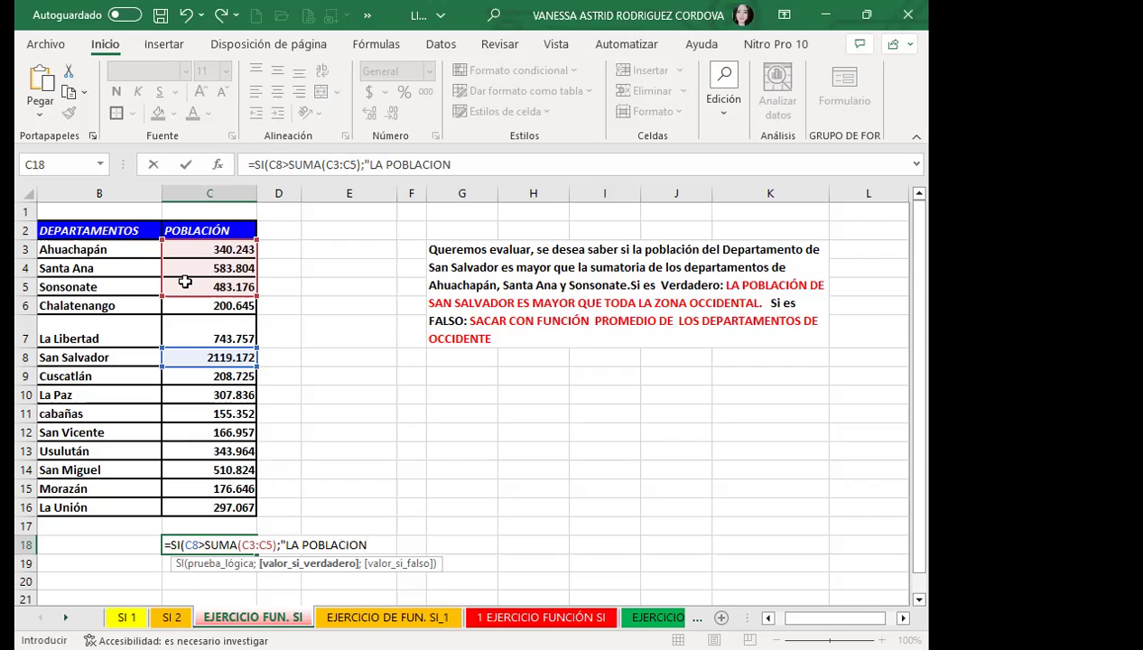
text( DE SAN SALVADOR ES MAYOR QUE TOA)
key(BackSpace)
text(DA LA ZONA )
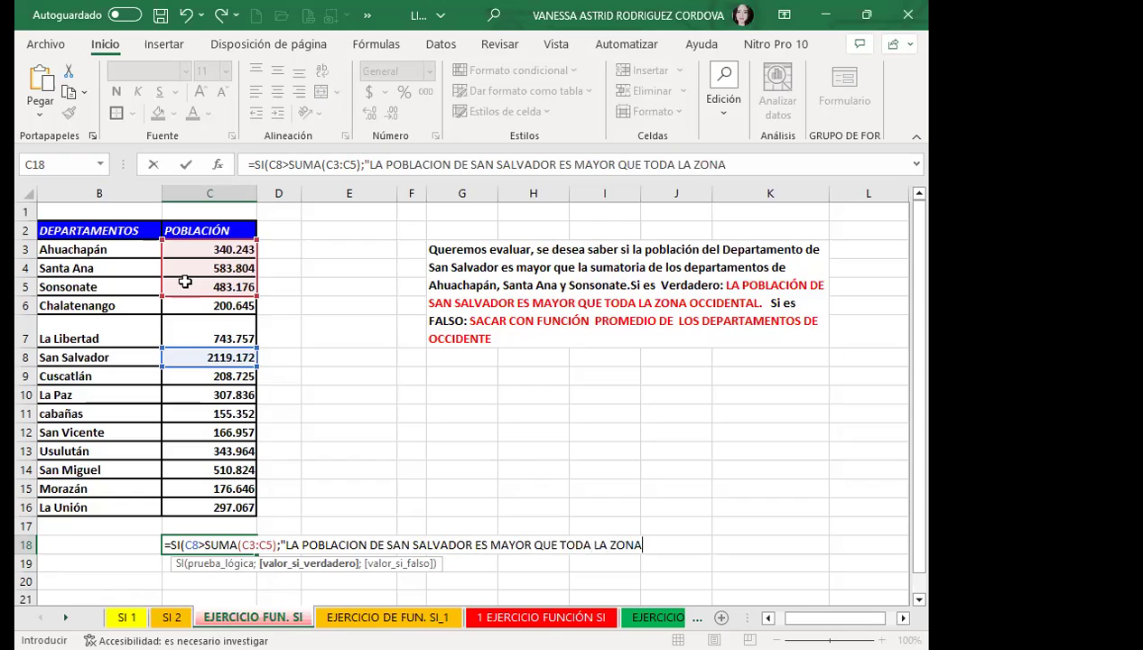
text(DE)
key(BackSpace)
key(BackSpace)
key(BackSpace)
text(OCCIDENTAL")
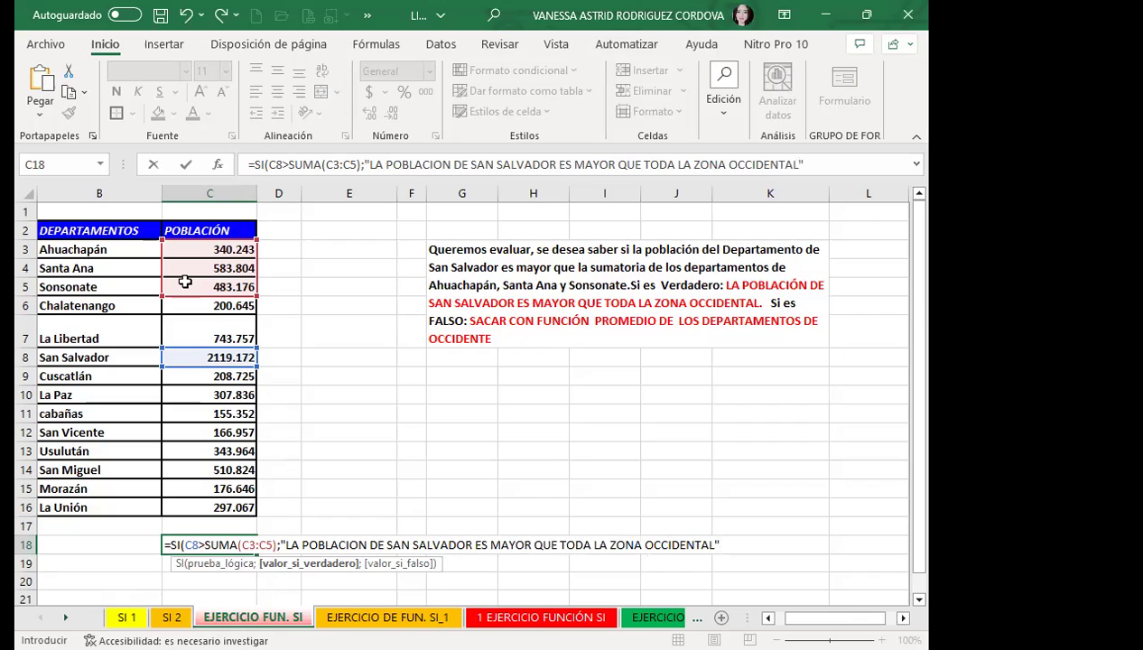
text(;)
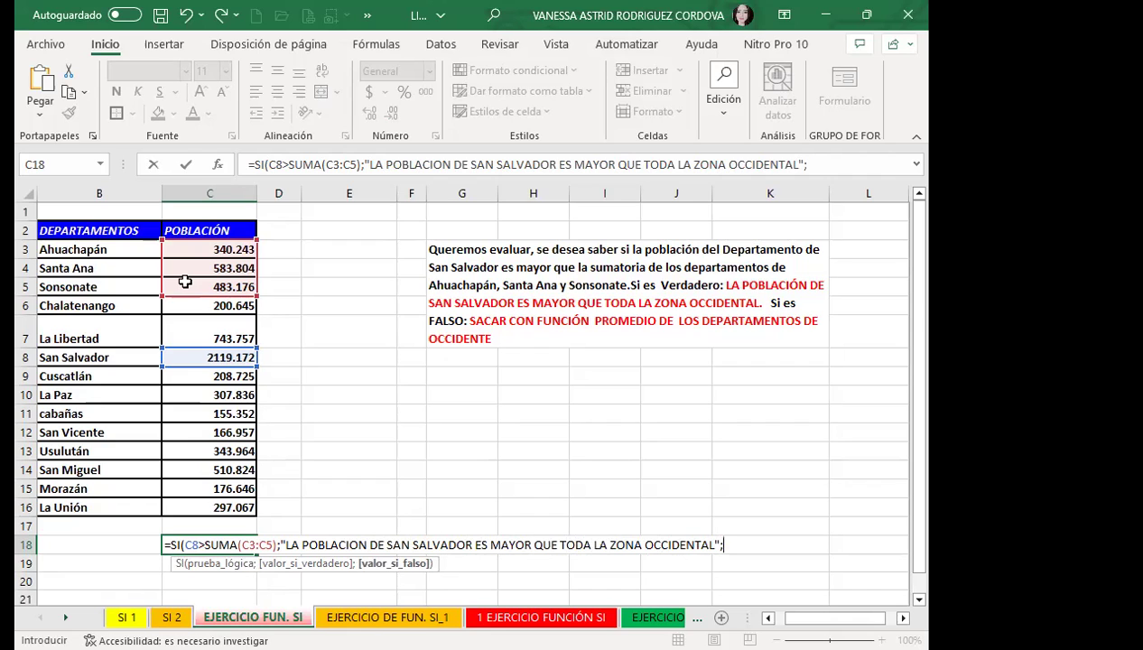
text(P)
text(RO)
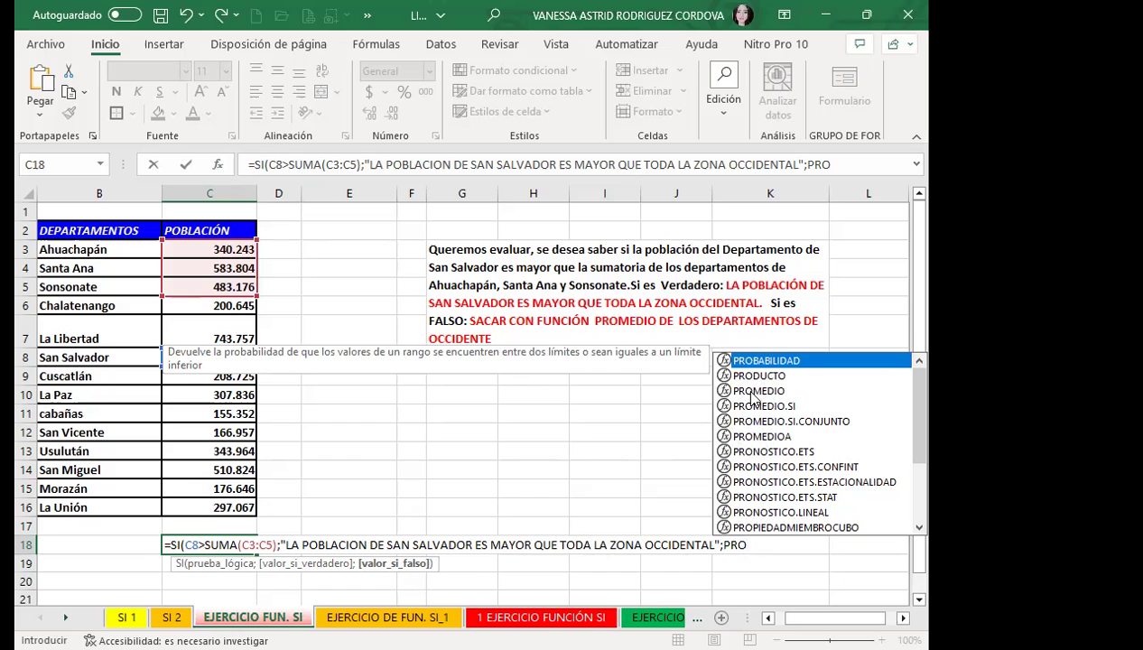
- Insert PROMEDIO(C3:C5) as the false result and close the formula with two parentheses
click(749, 391)
double_click(750, 391)
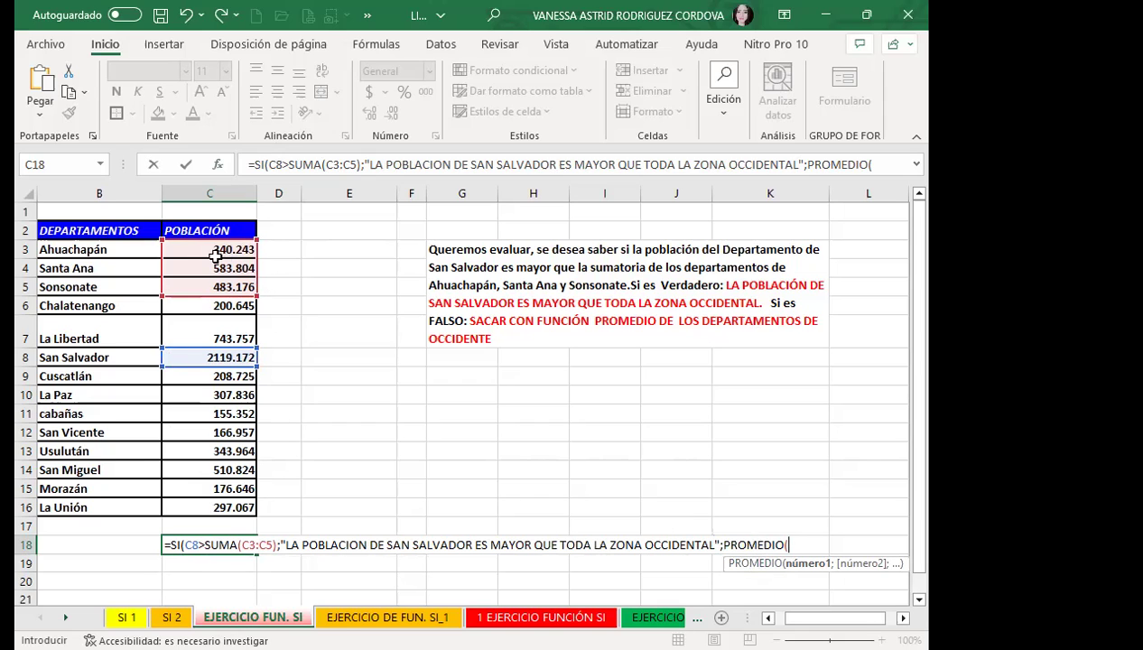
drag(225, 249, 203, 285)
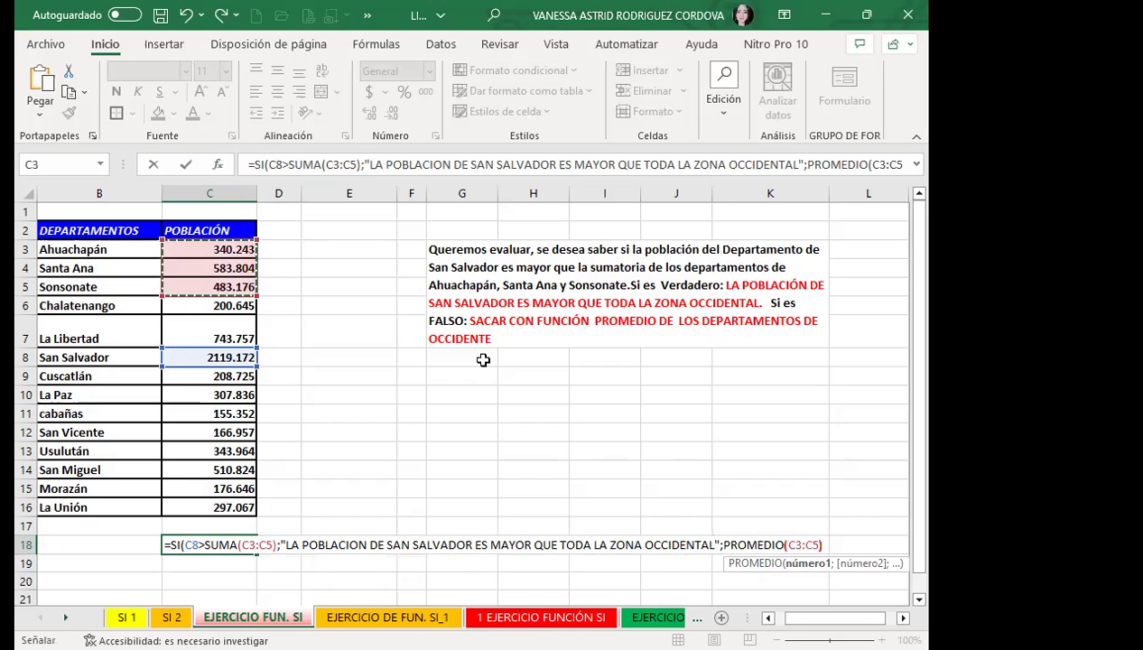
text())
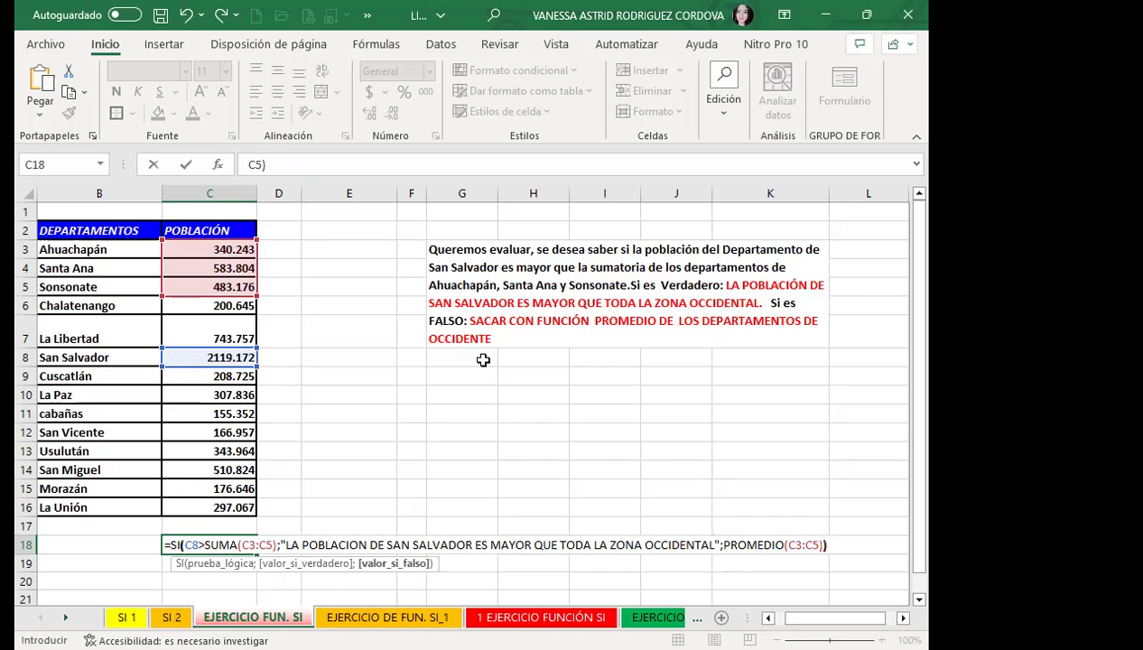
text())
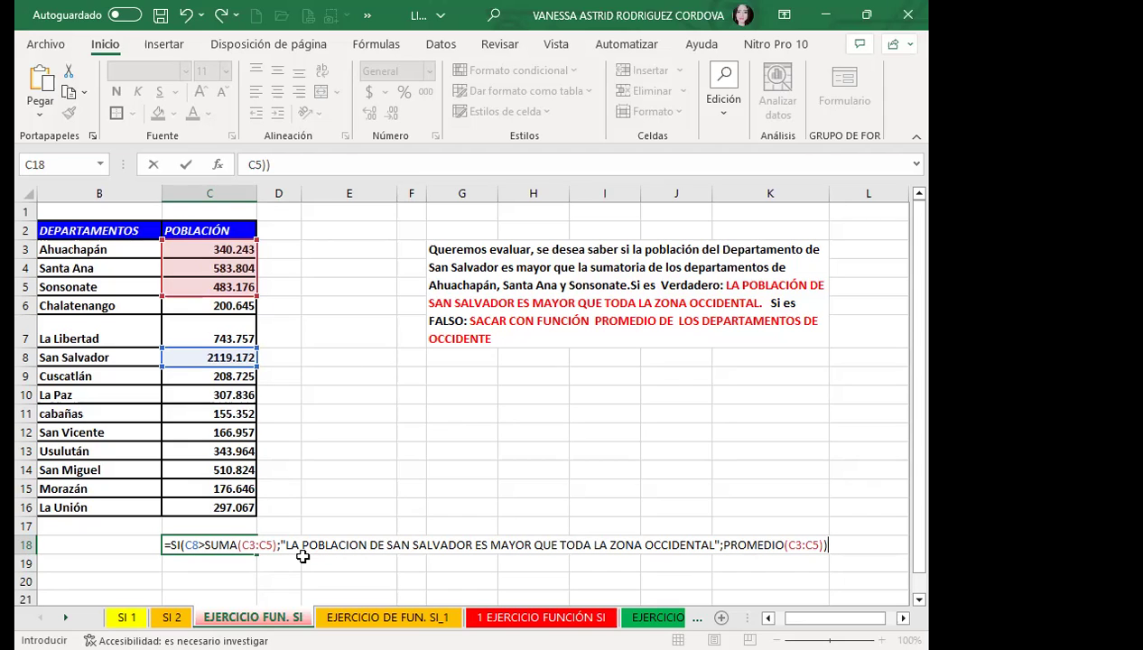
- Enter the C18 formula, then select C3:C5 to check their total and pick C8
key(Return)
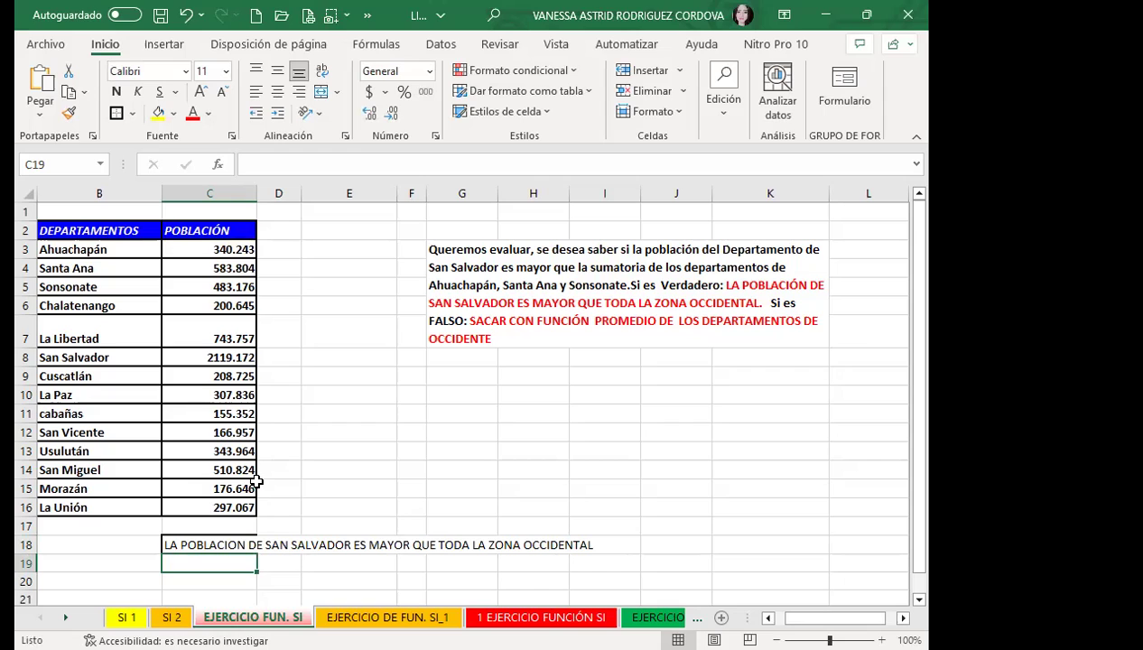
drag(194, 242, 197, 287)
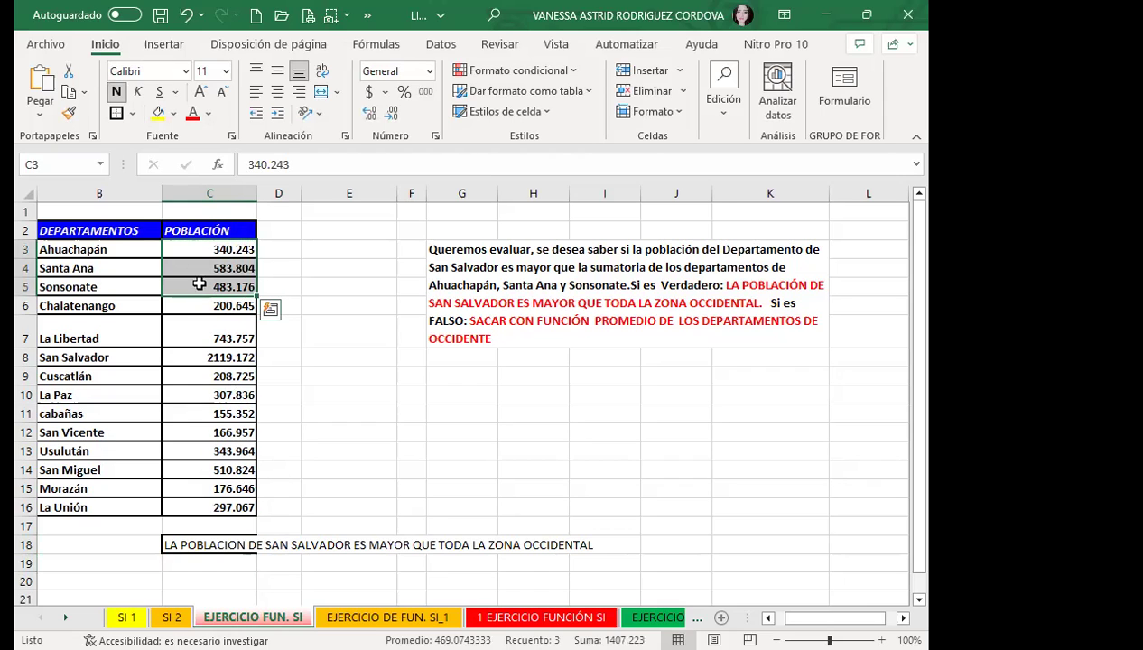
click(184, 359)
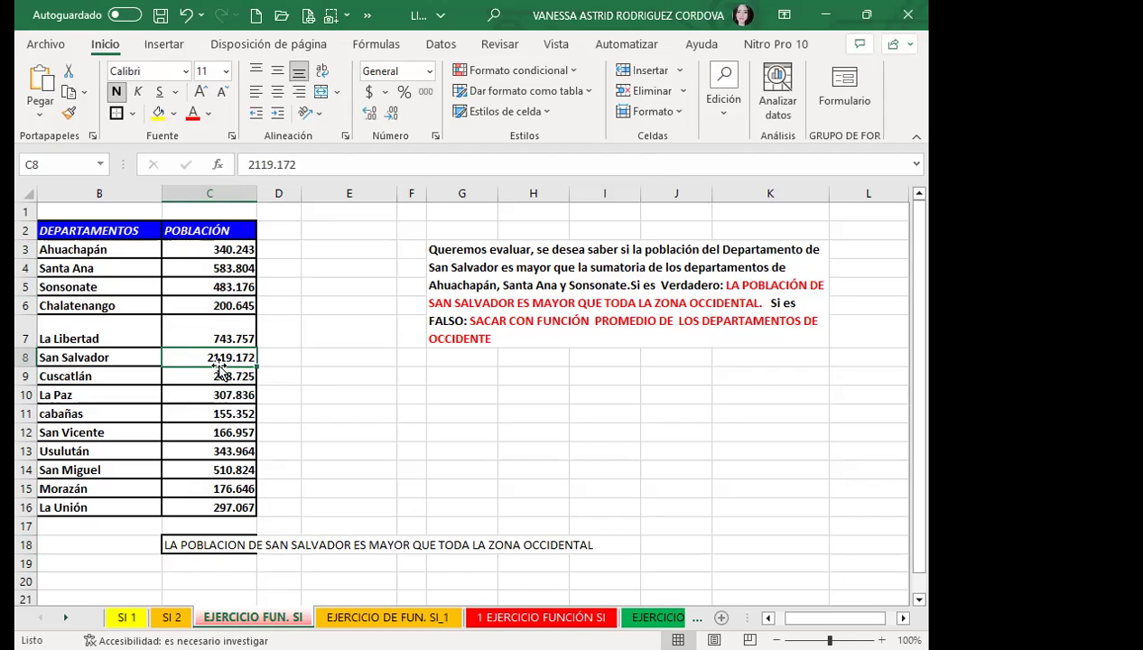
- Test the formula by changing San Salvador's population in C8 to 200 and reviewing C18
text(200)
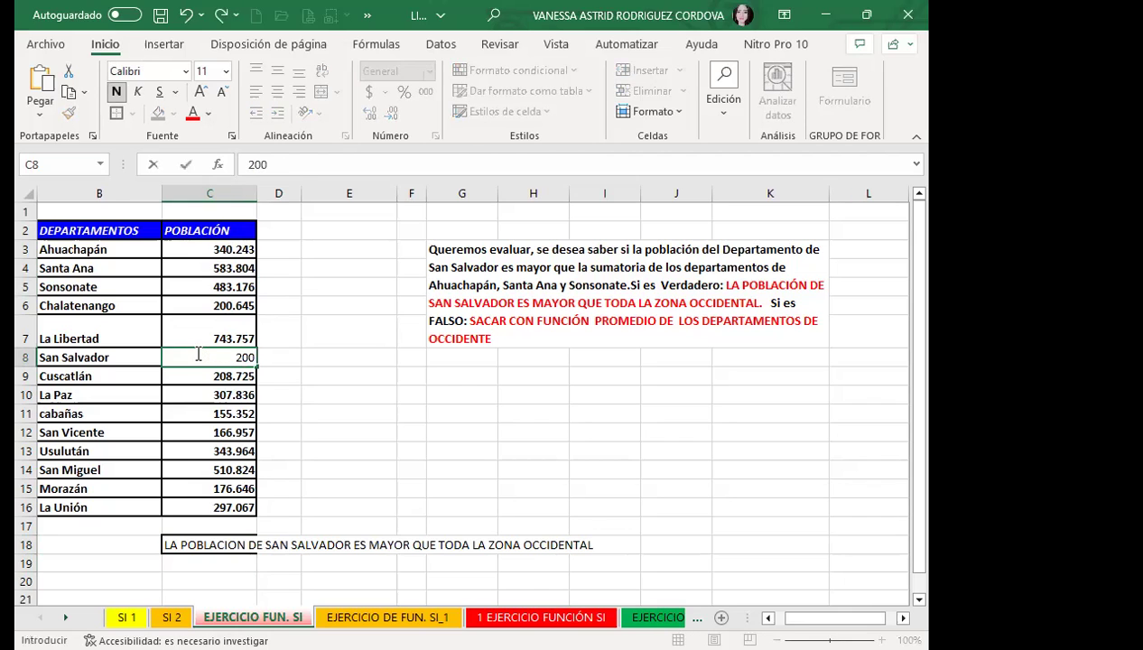
key(Return)
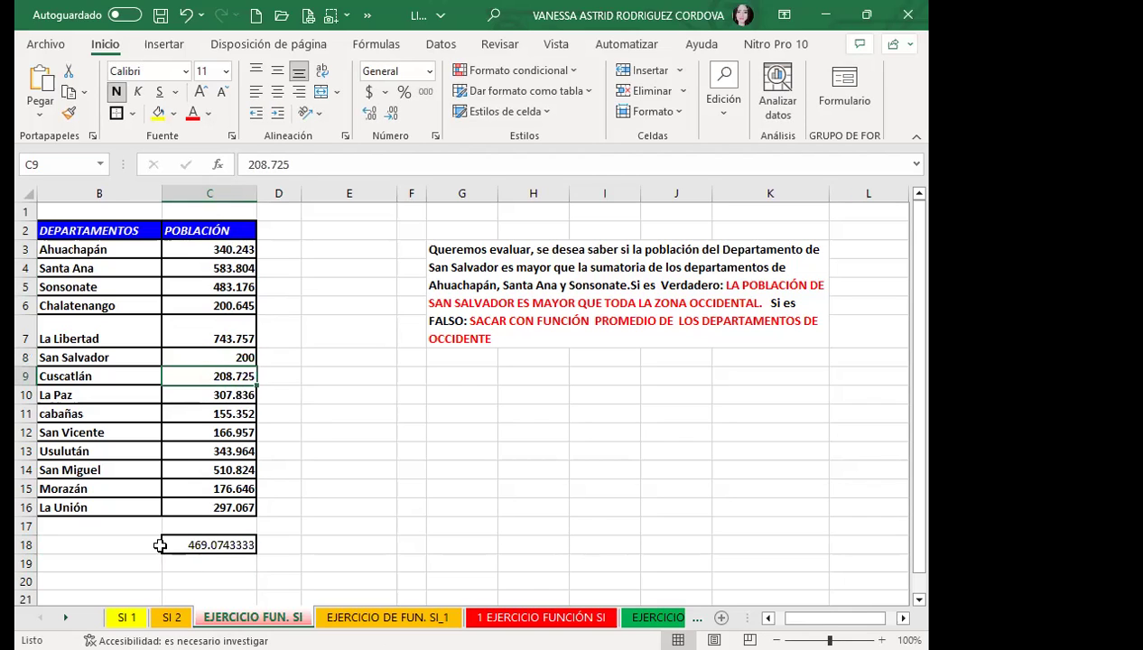
click(185, 542)
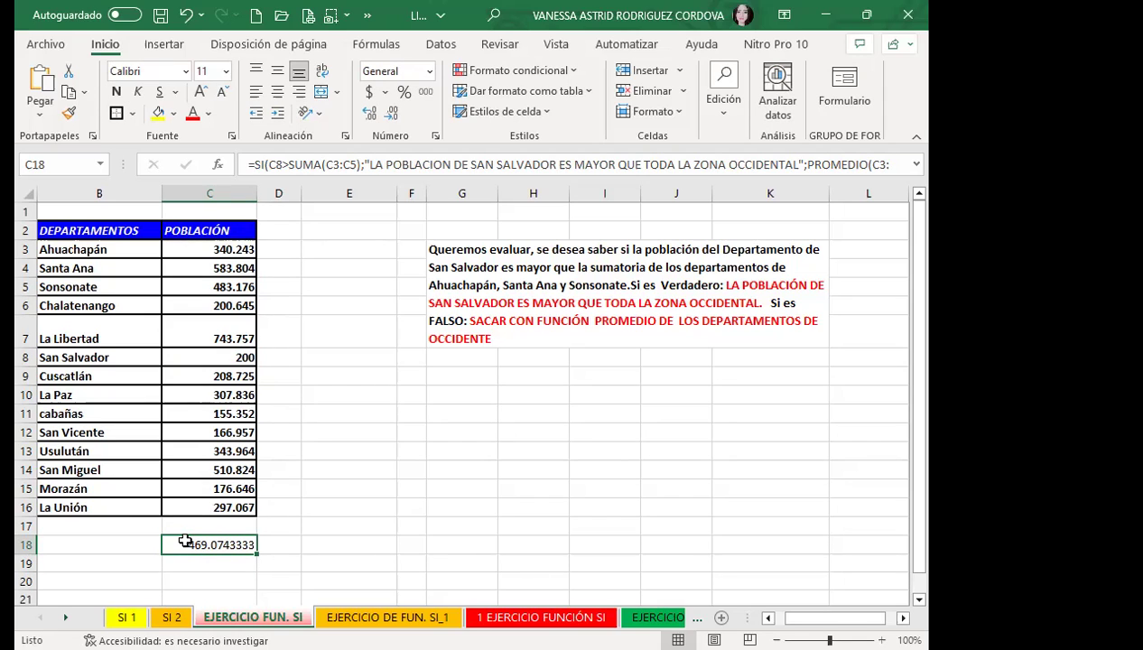
- Undo the change to restore 2119.172, then expand the formula bar to show C18's full formula
key(ctrl+z)
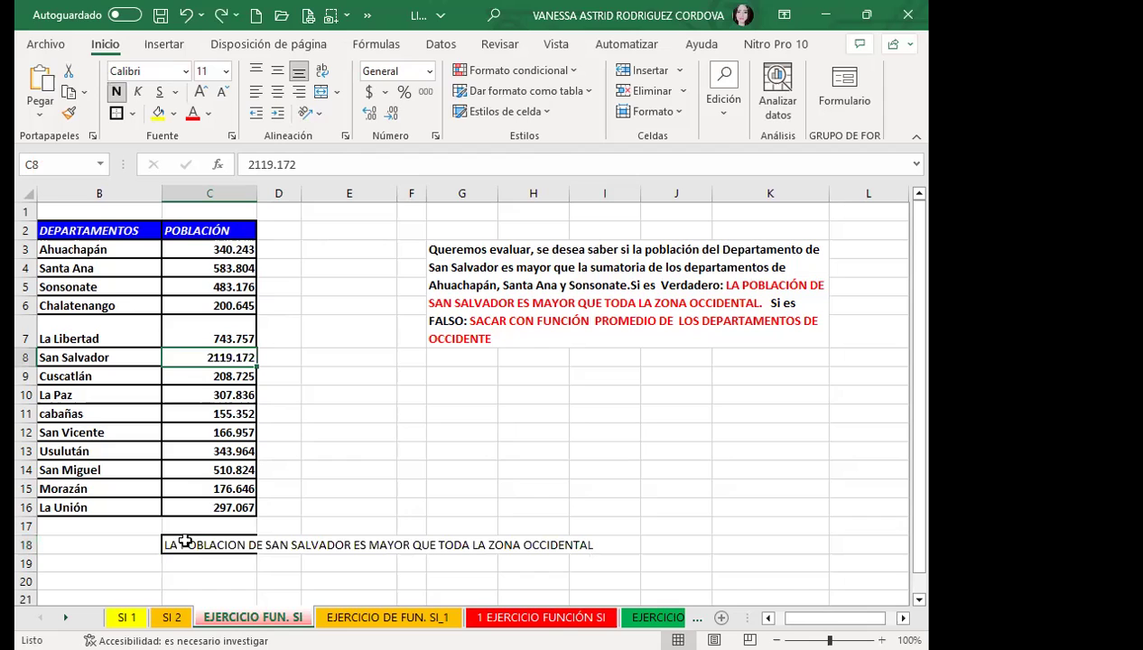
click(187, 574)
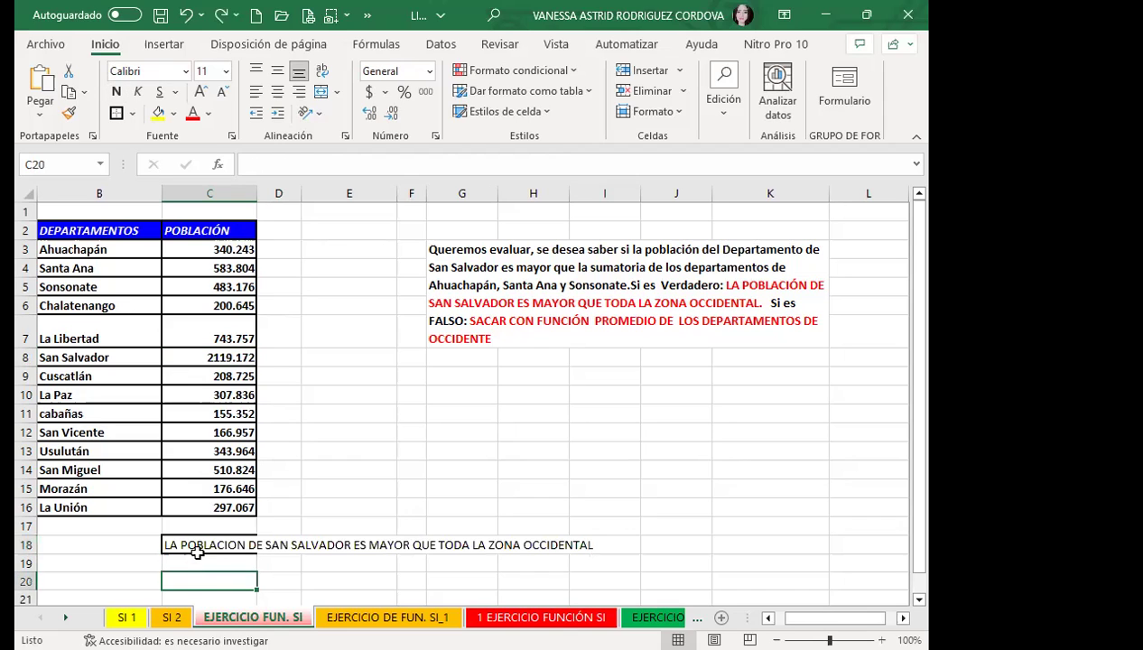
click(204, 546)
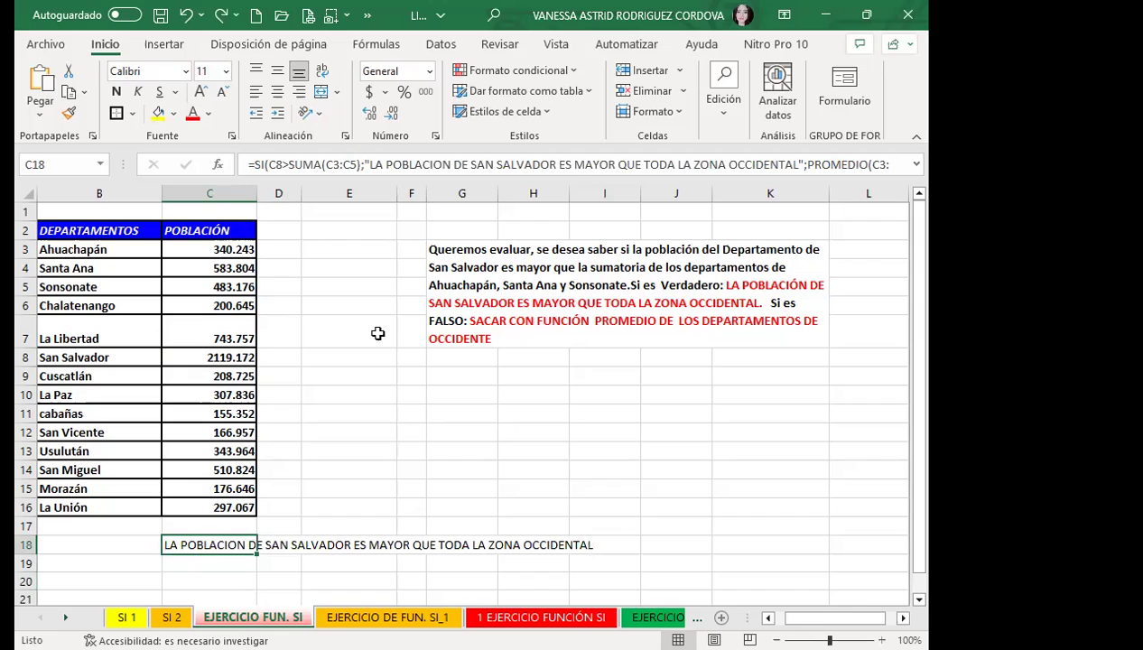
click(916, 165)
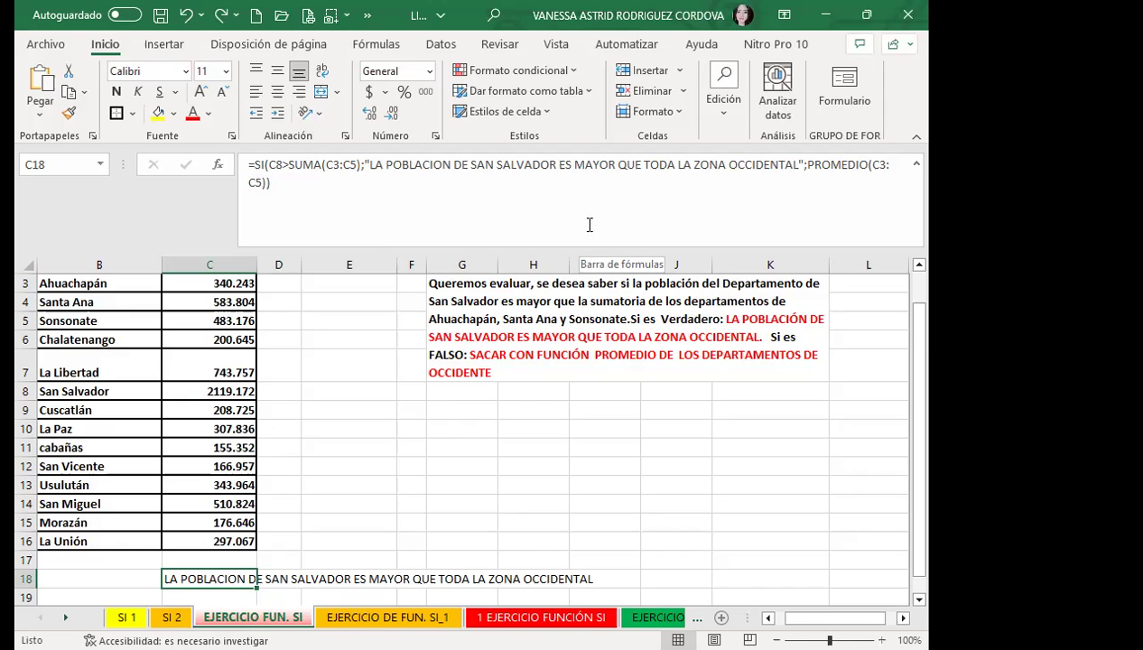
- Reselect C18 after clicking D12 and collapse the expanded formula bar to one line
click(290, 464)
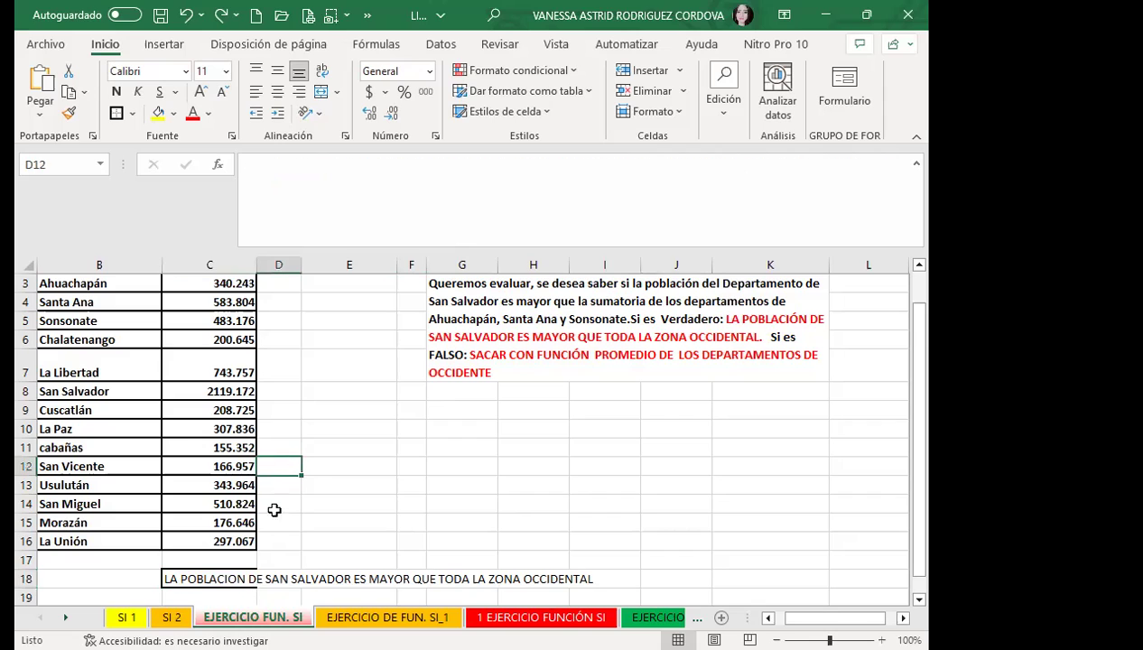
click(225, 575)
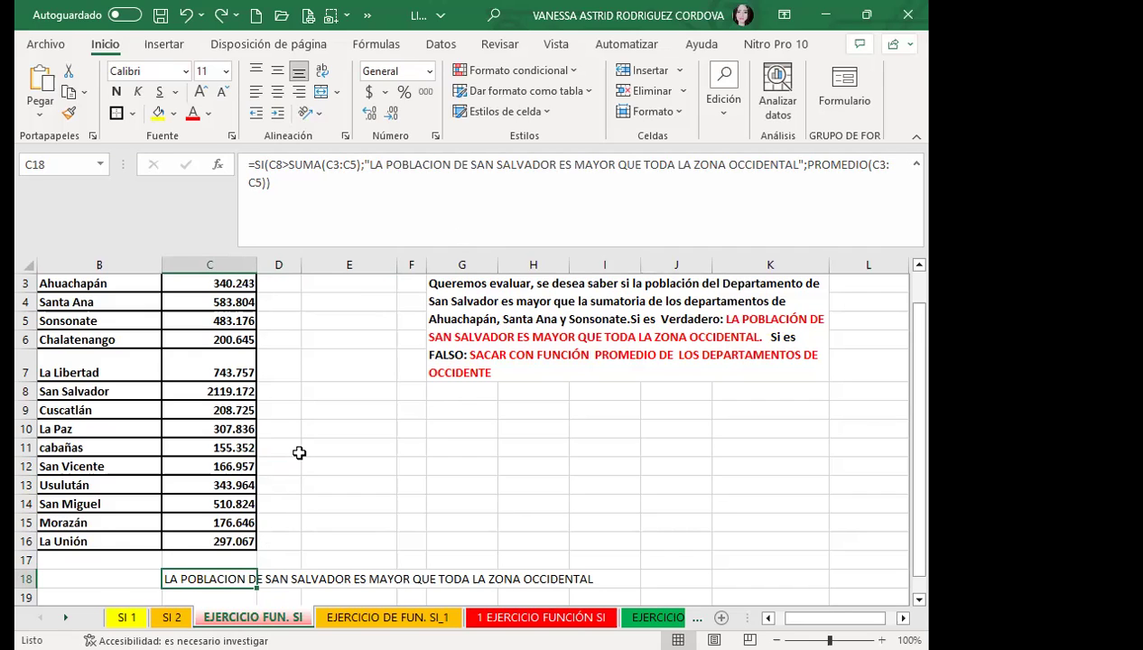
click(913, 165)
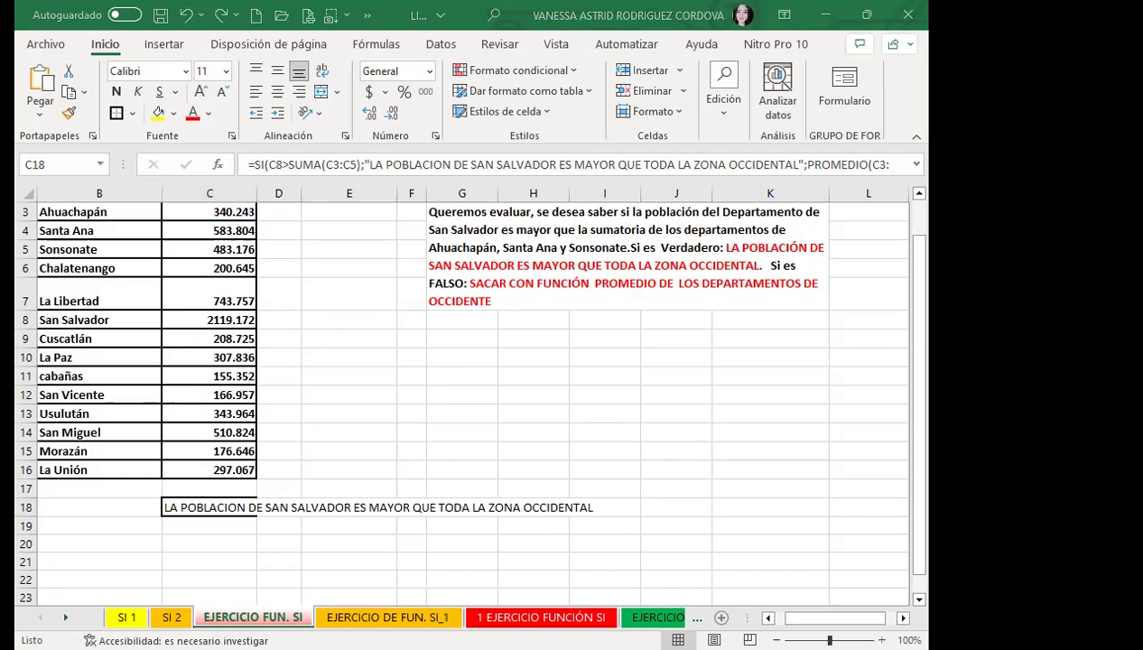
- Move two sheets forward with Ctrl+PageDown to the '1 EJERCICIO FUNCIÓN SI' Banco HSBC sheet
key(ctrl+Page_Down)
key(ctrl+Page_Down)
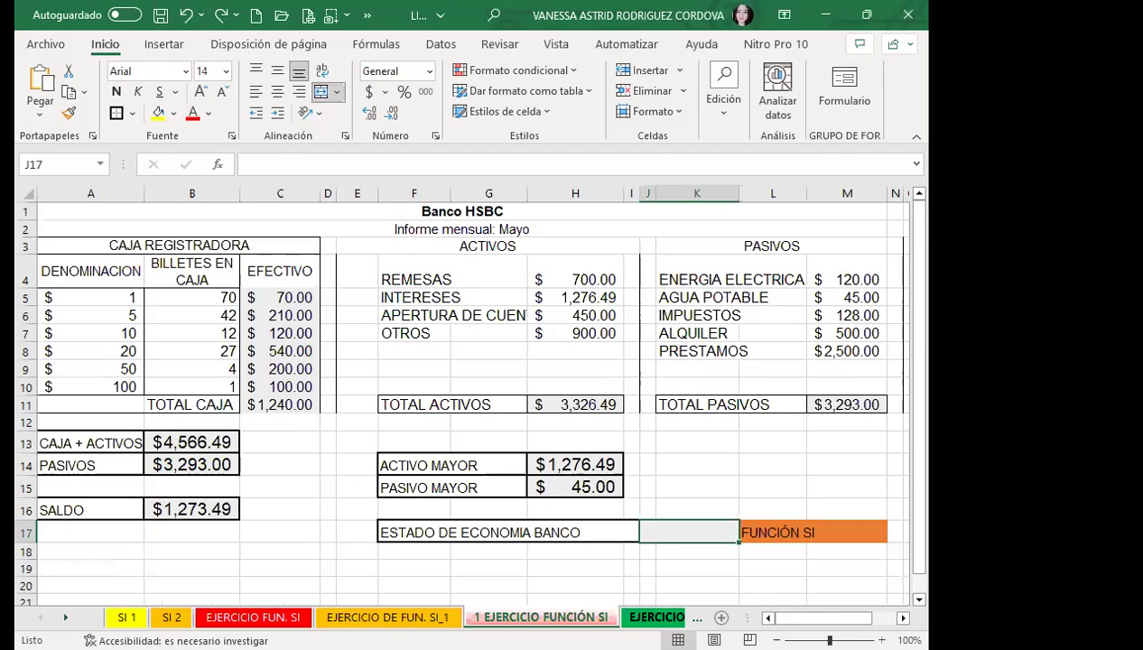
key(ctrl+Page_Down)
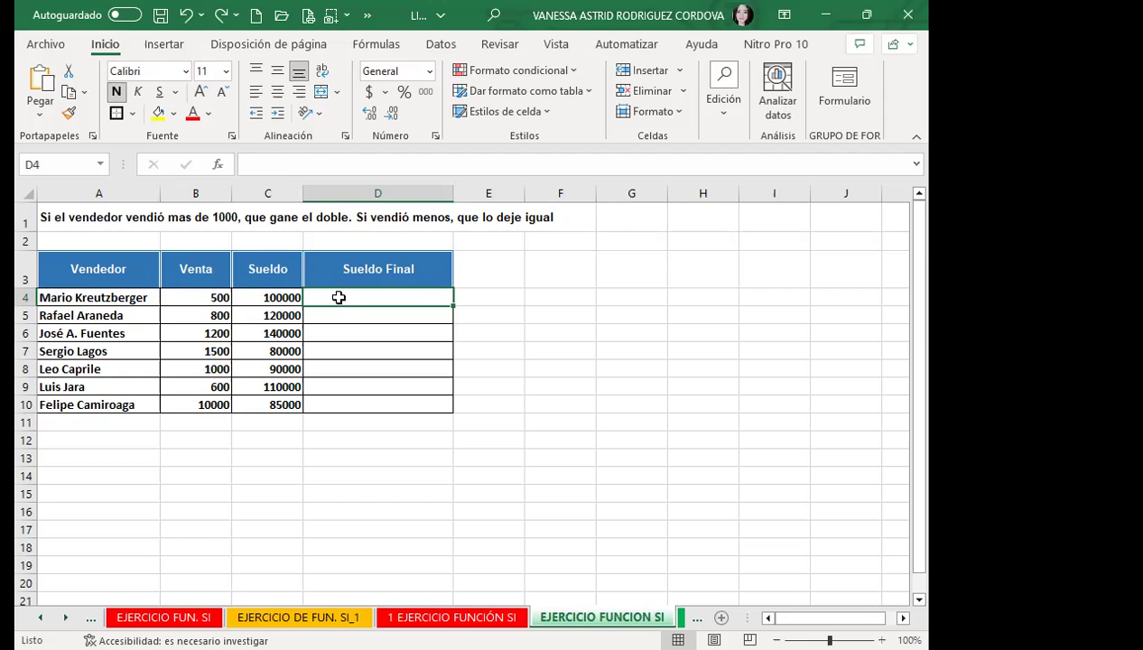
- In D4, type =SI(B4>1000; as the logical test on the seller's sale
text(=)
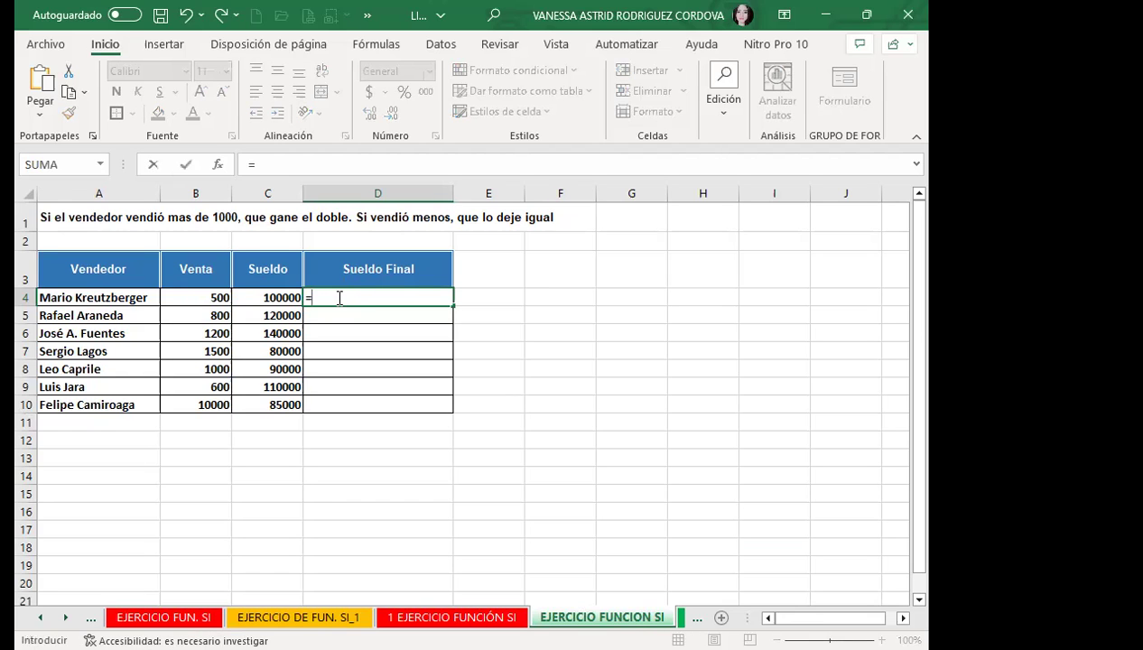
text(SI)
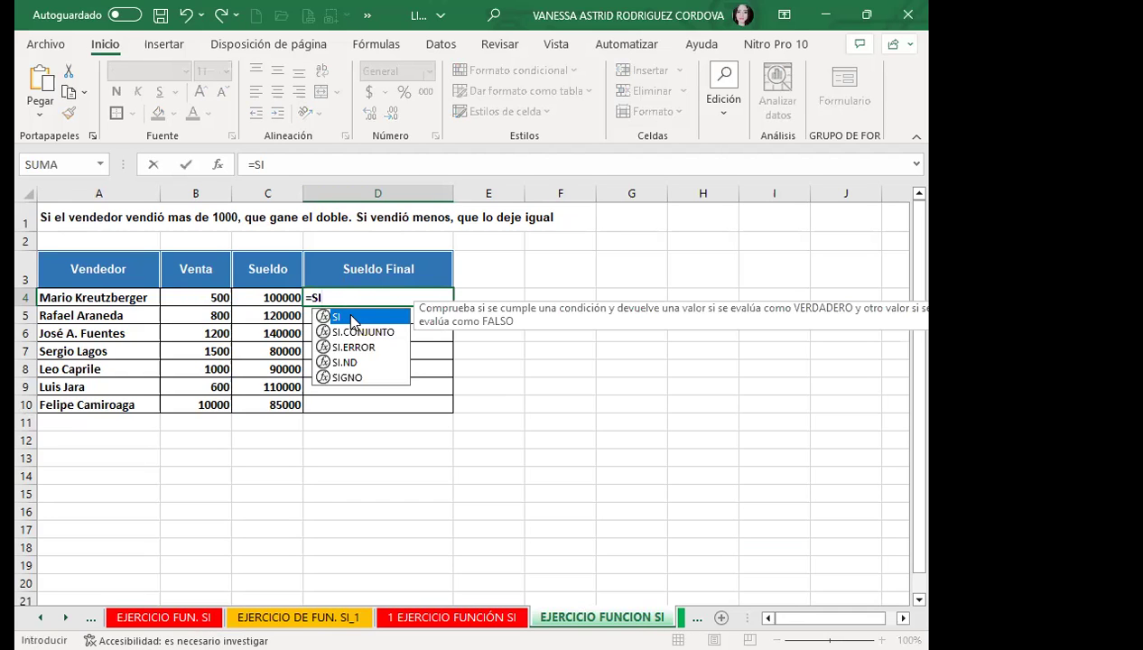
text(()
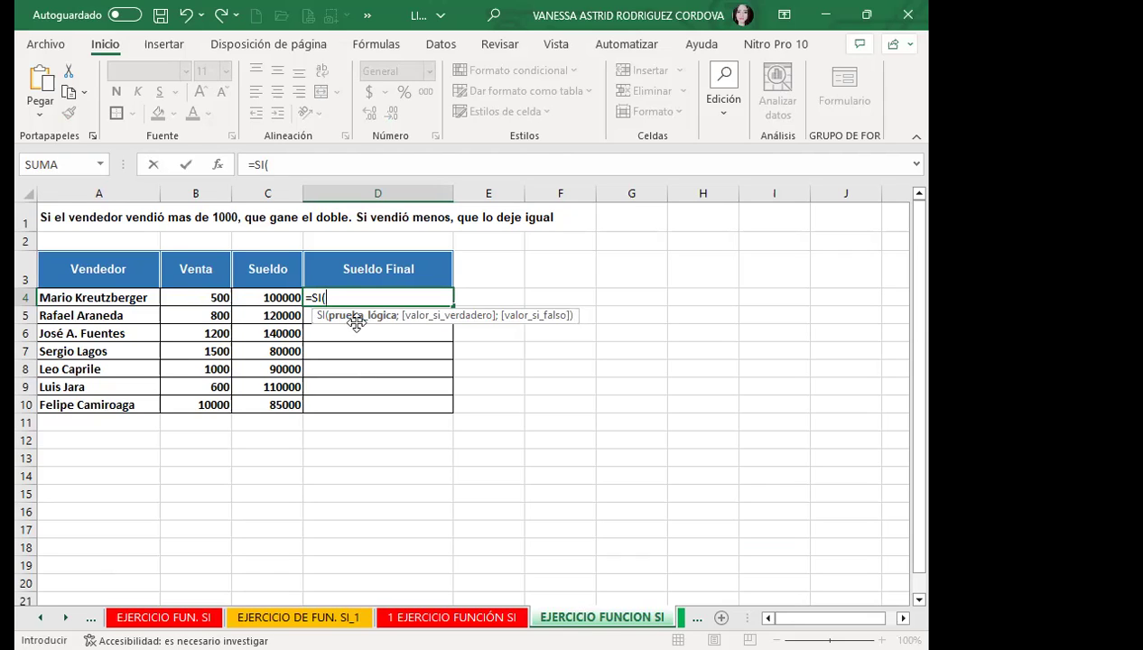
click(195, 298)
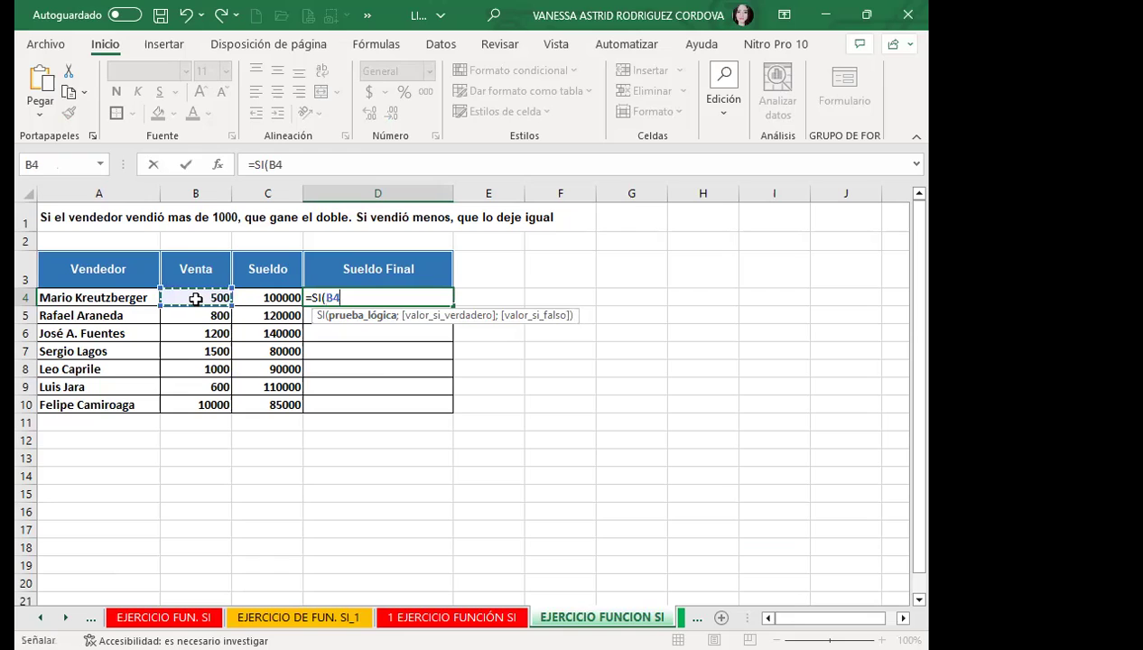
text(>)
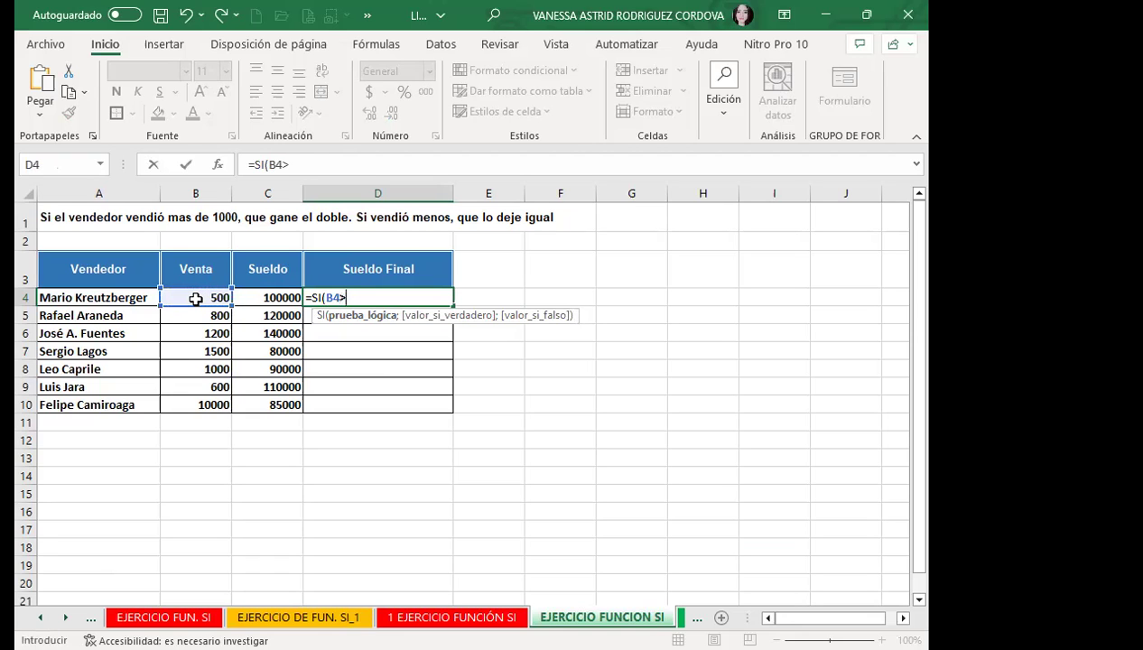
text(100)
text(0)
text(;)
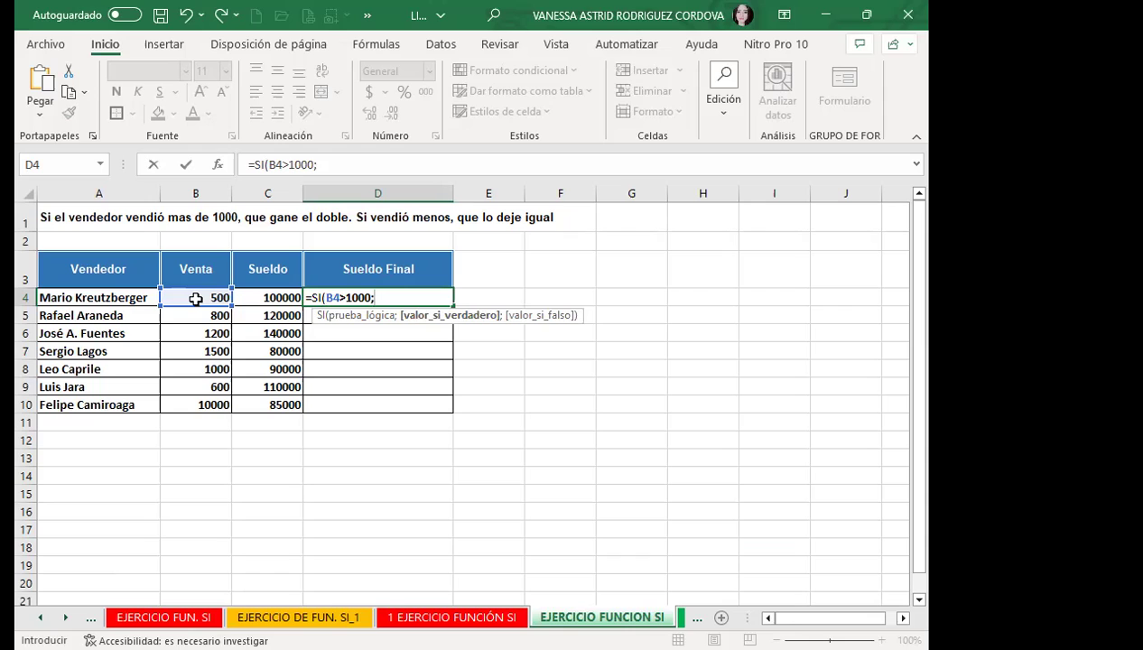
- Finish and enter D4 as =SI(B4>1000;C4*2;C4), showing 100000
click(269, 296)
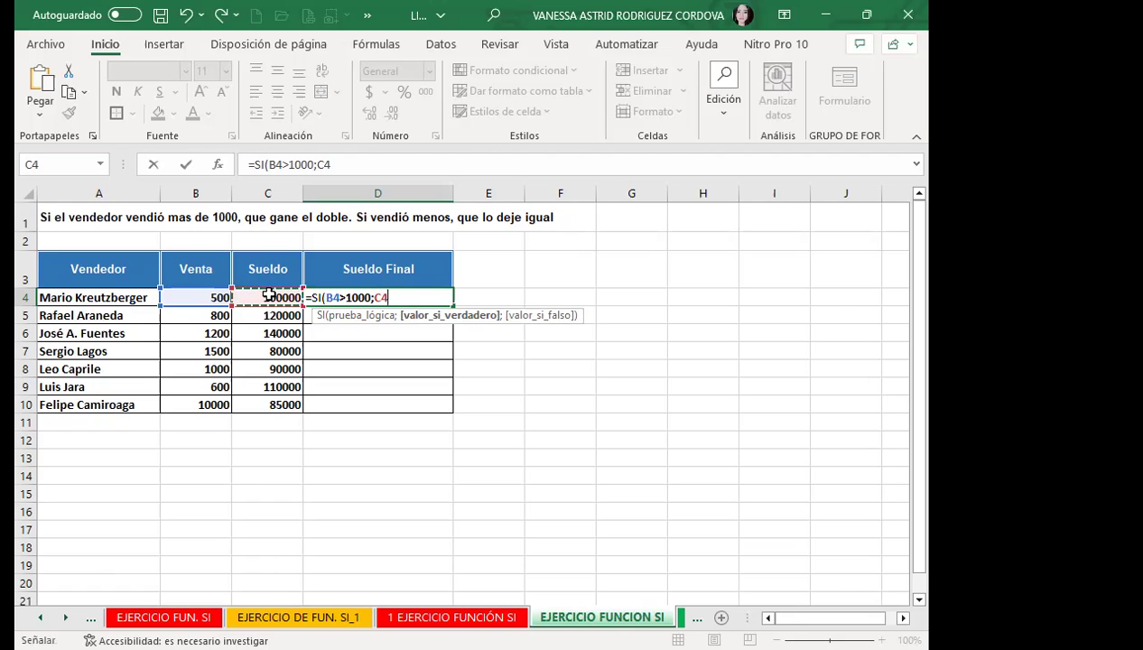
text(*2)
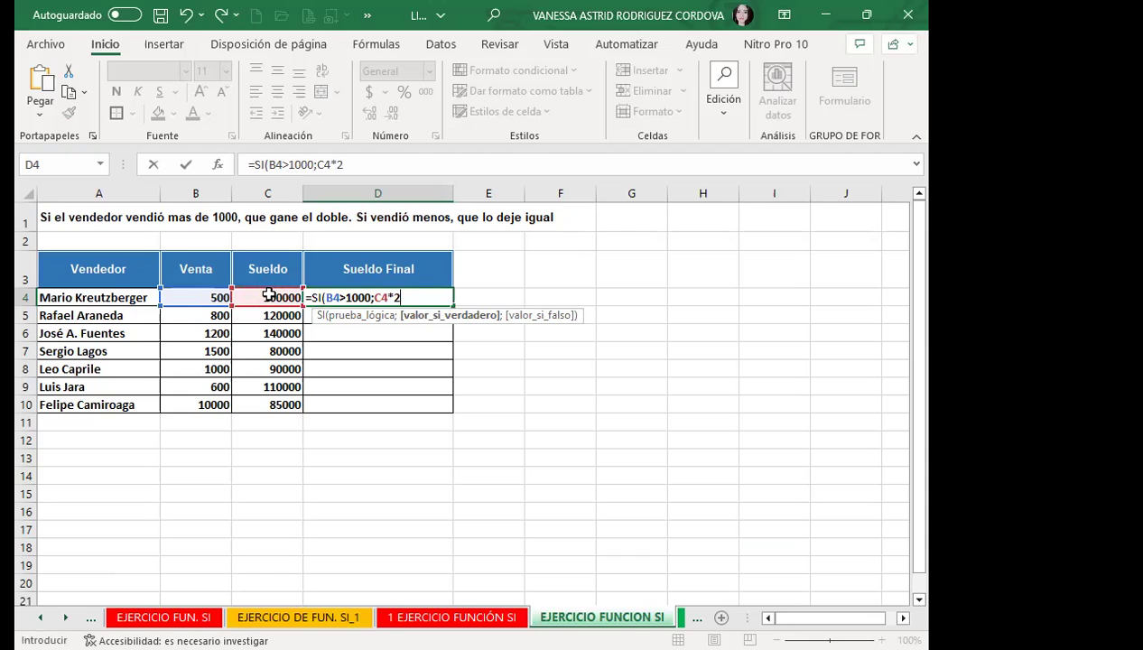
text(;)
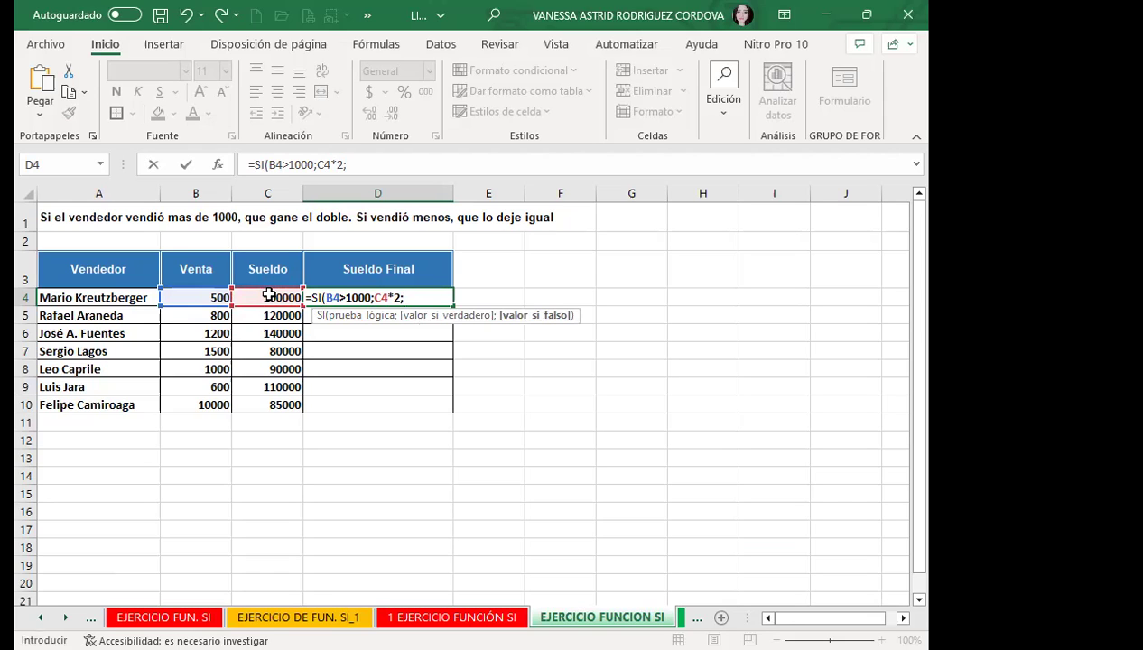
click(269, 297)
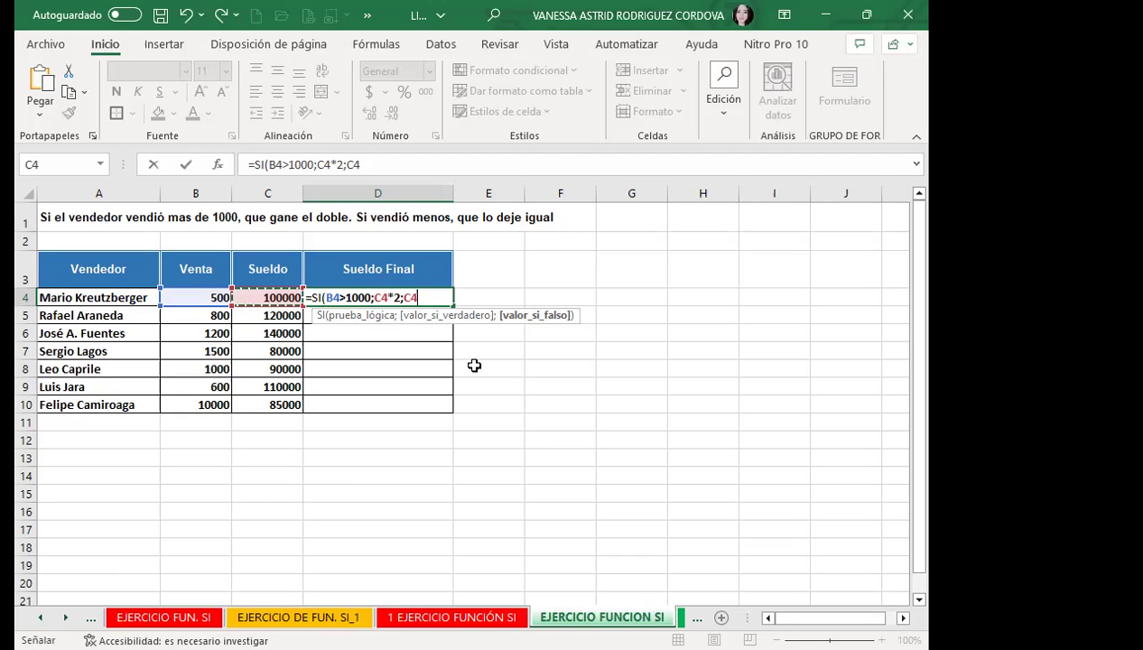
key(Return)
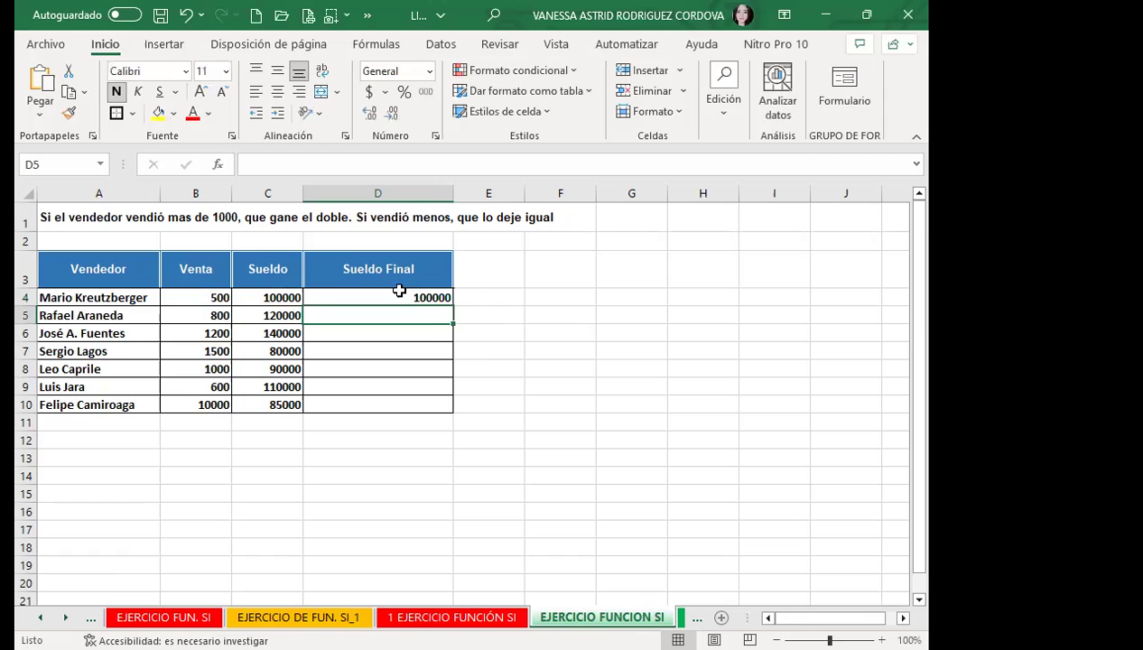
- Copy the D4 Sueldo Final formula down to D10 so every seller gets a final salary
click(400, 291)
drag(449, 307, 449, 411)
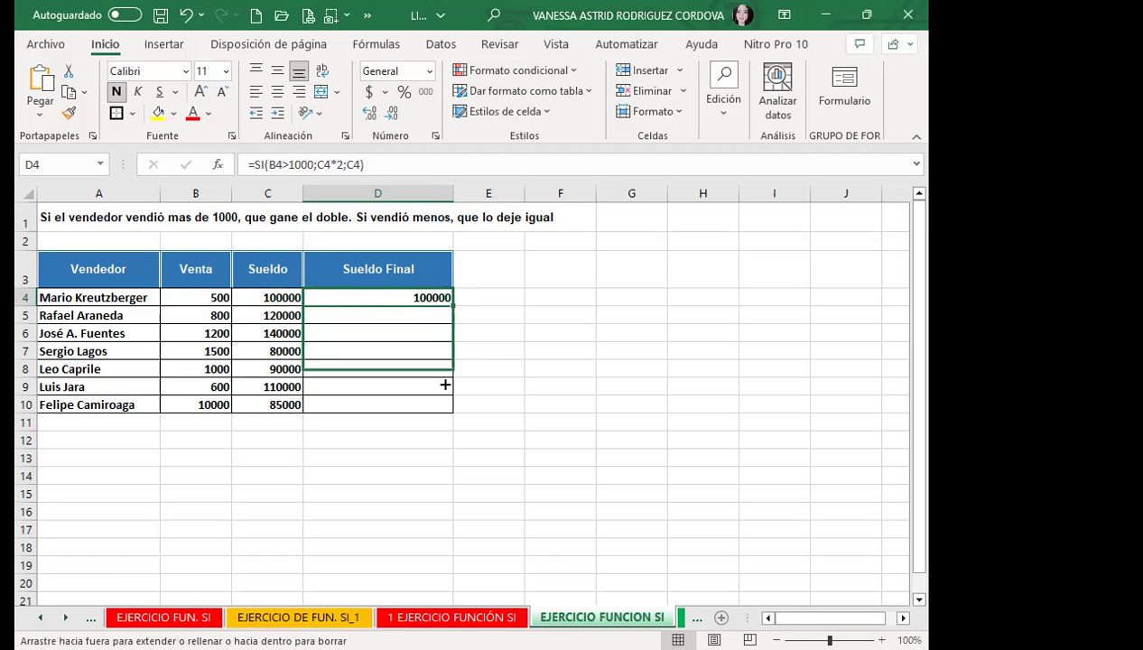
click(350, 302)
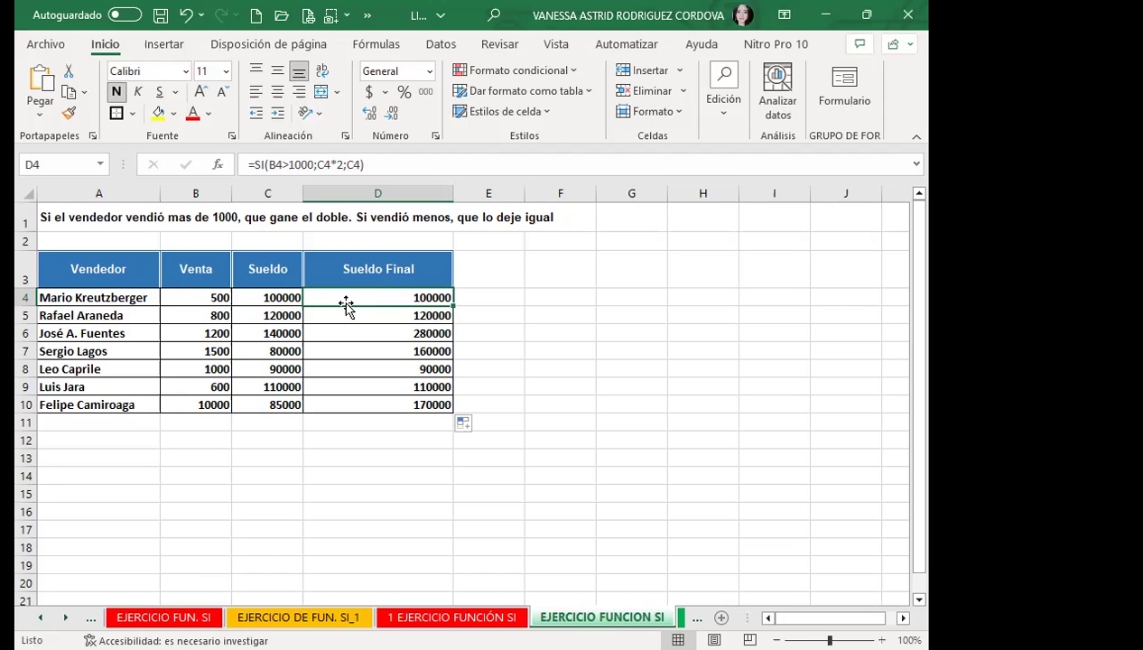
- Review column B's sales values and D8's result, then go to the 1 EJERCICIO FUNCIÓN SI sheet
click(207, 299)
click(202, 315)
click(199, 332)
click(200, 350)
click(195, 368)
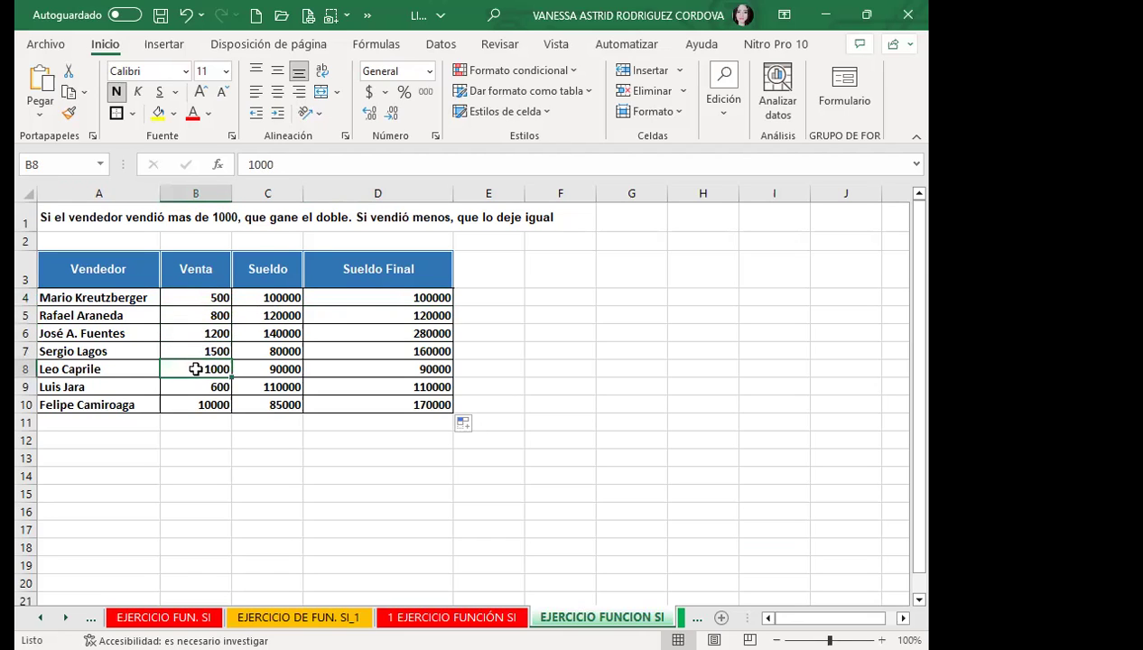
click(360, 368)
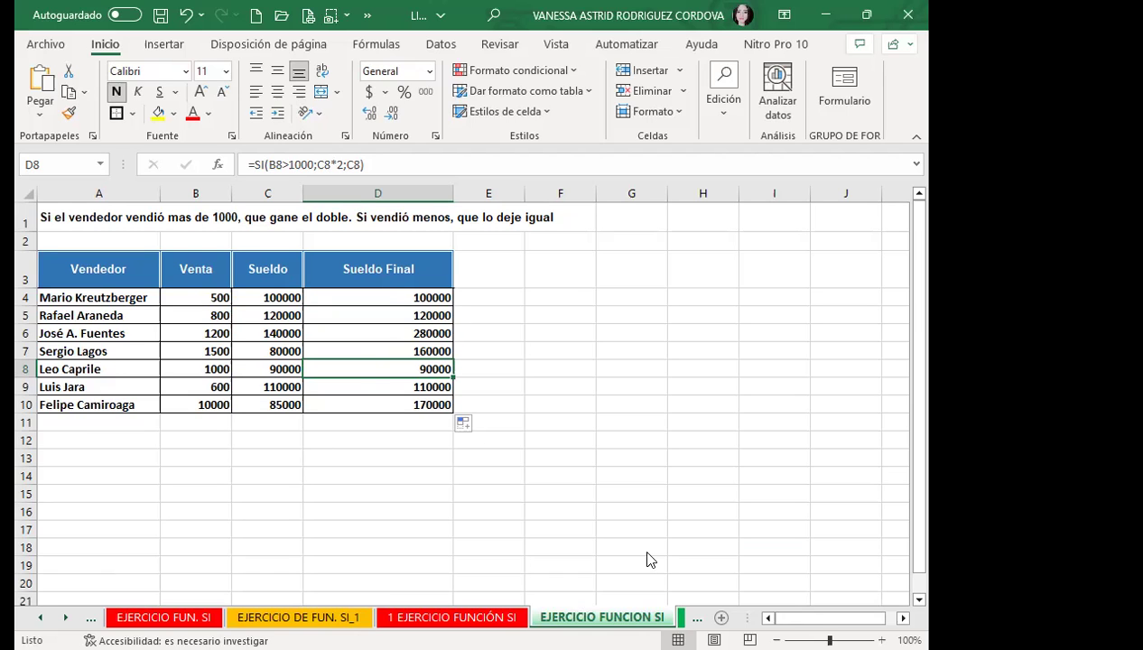
click(397, 617)
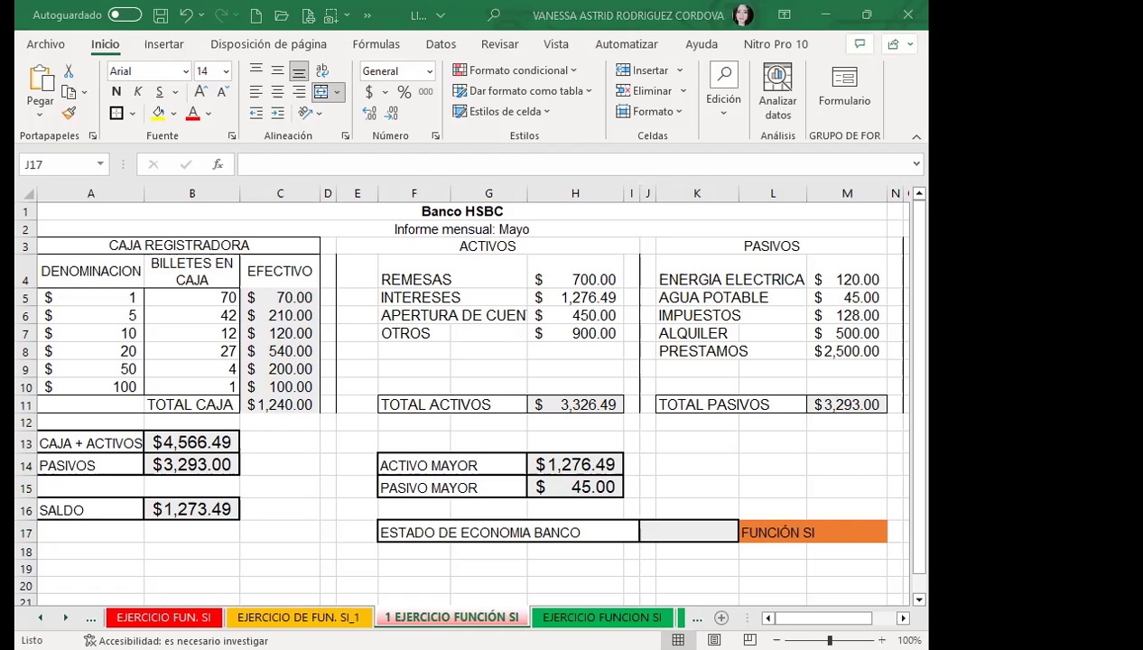
click(83, 441)
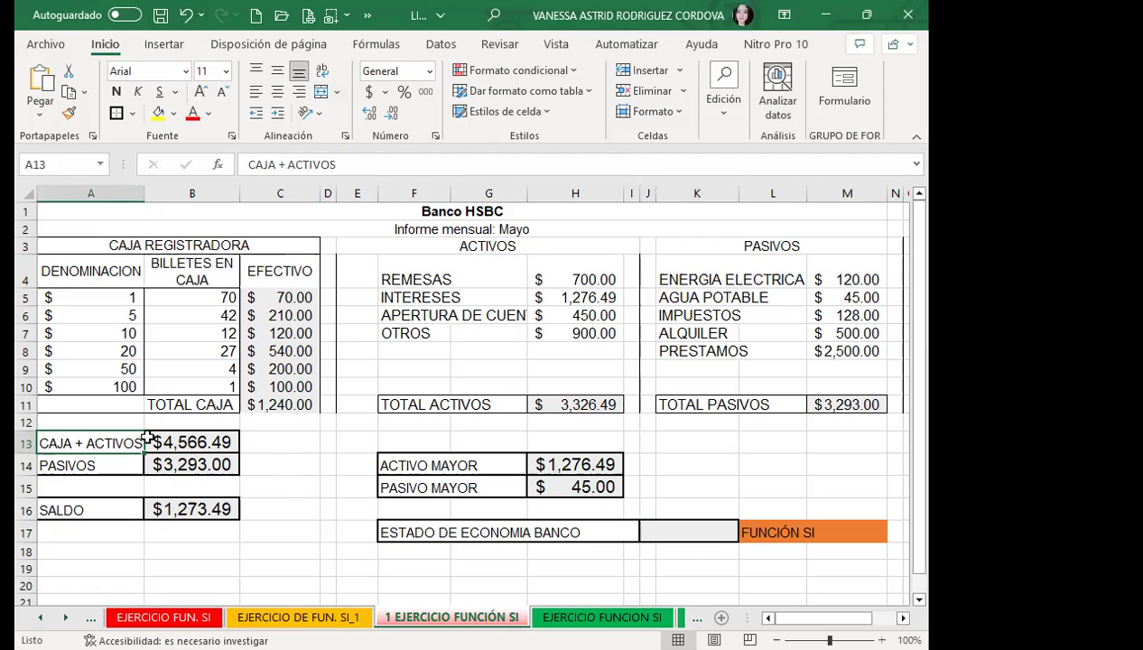
click(74, 463)
click(195, 464)
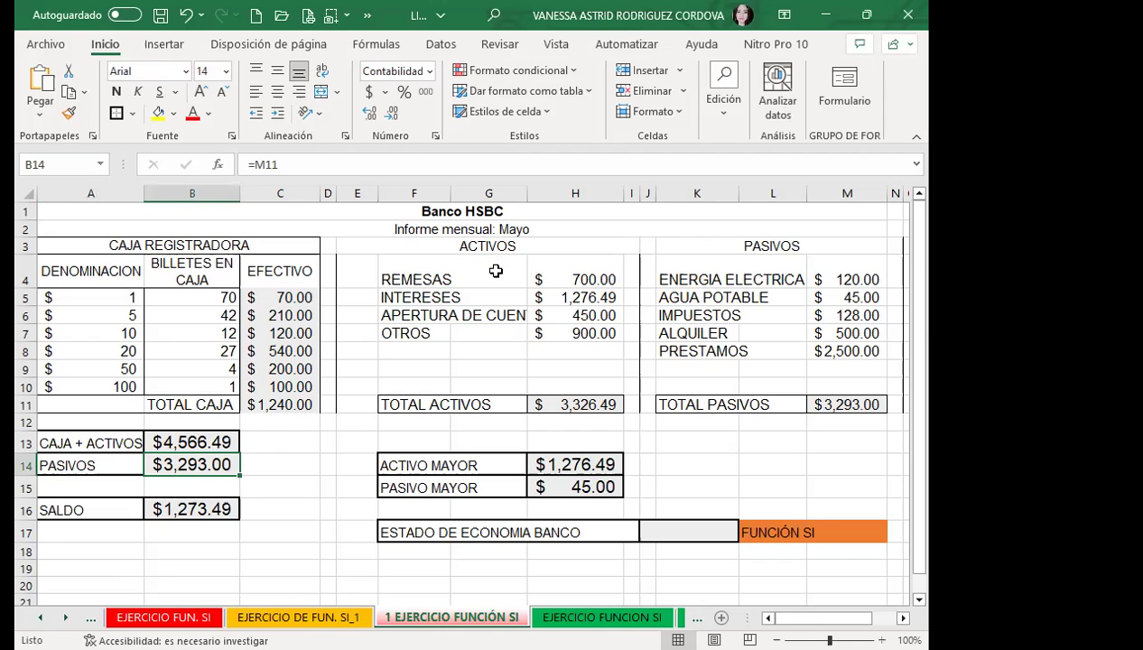
click(485, 400)
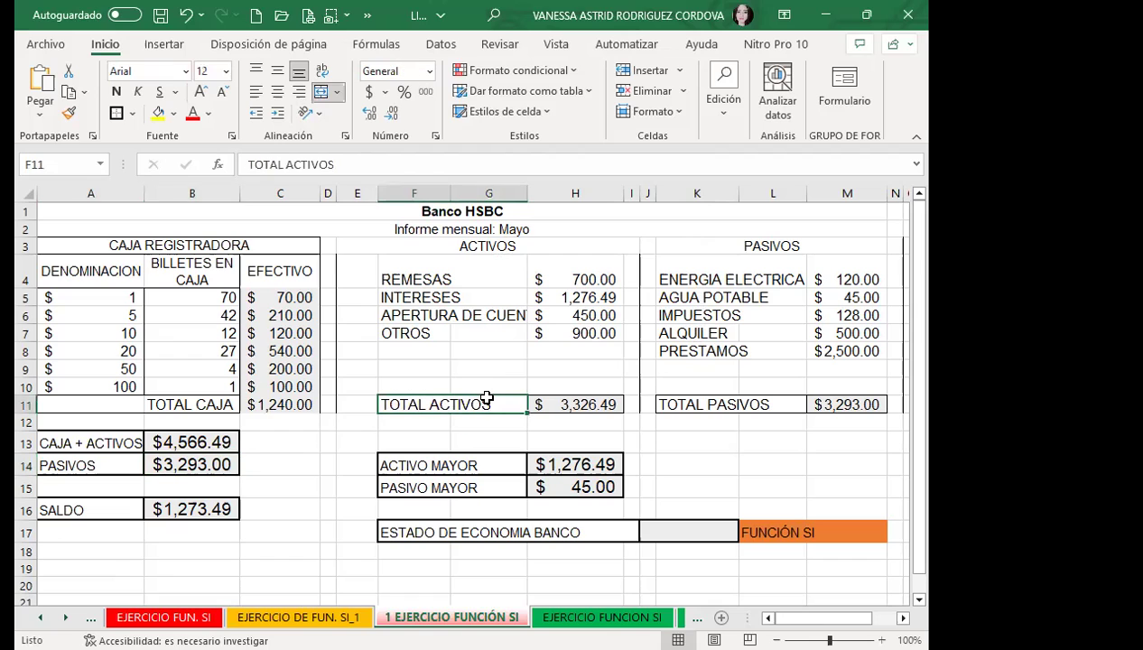
click(159, 439)
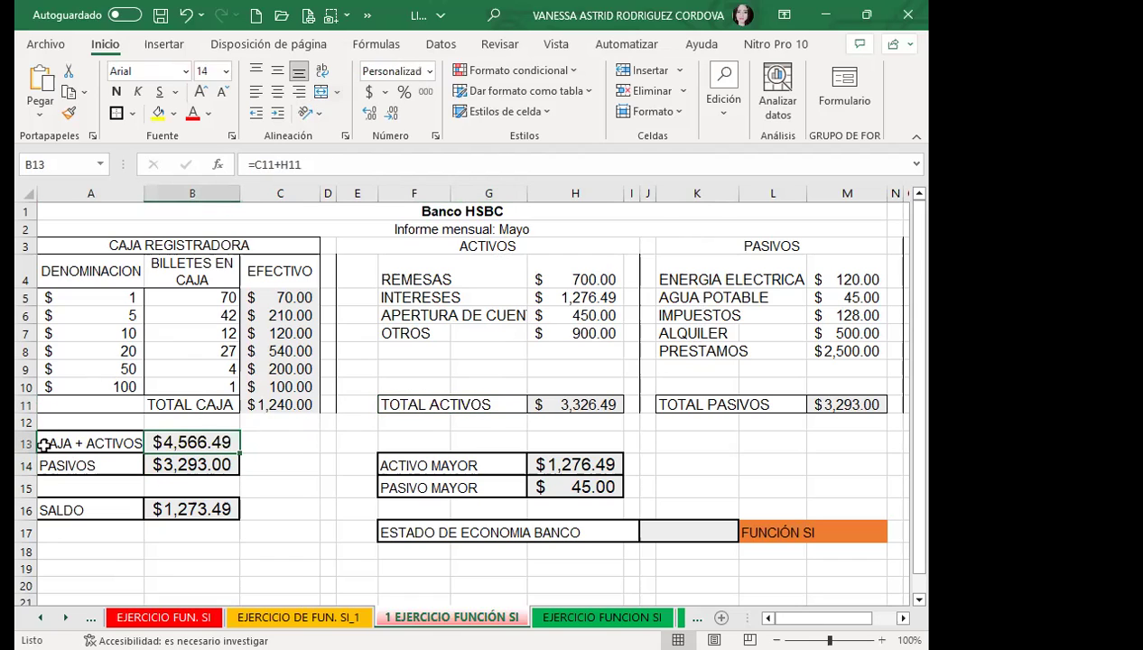
click(158, 464)
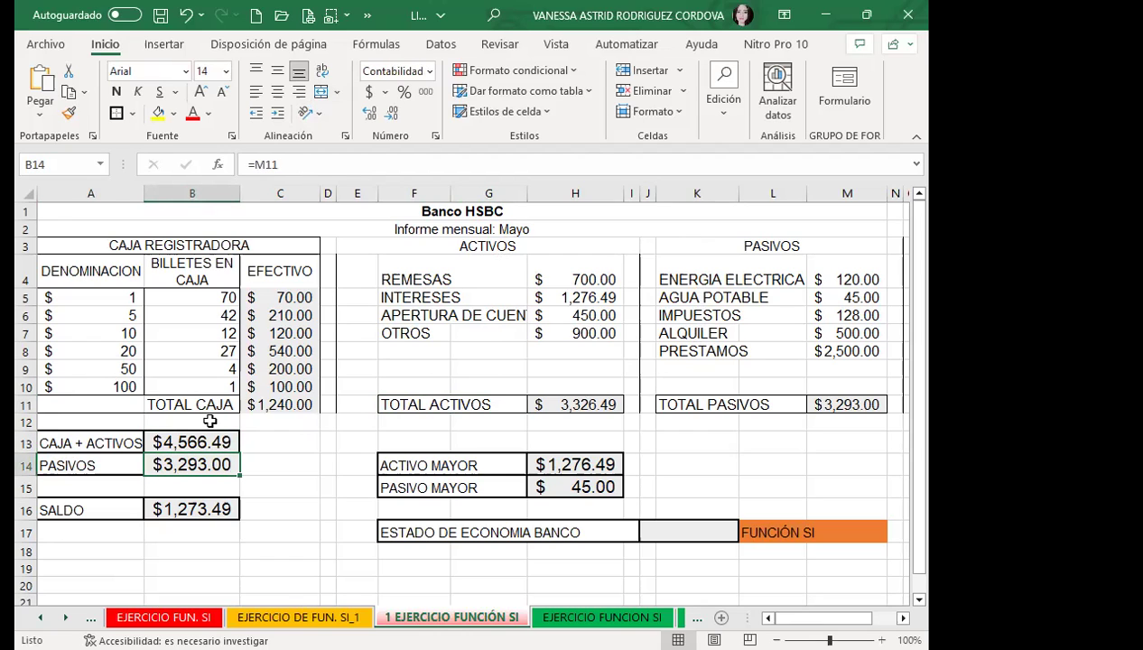
click(697, 525)
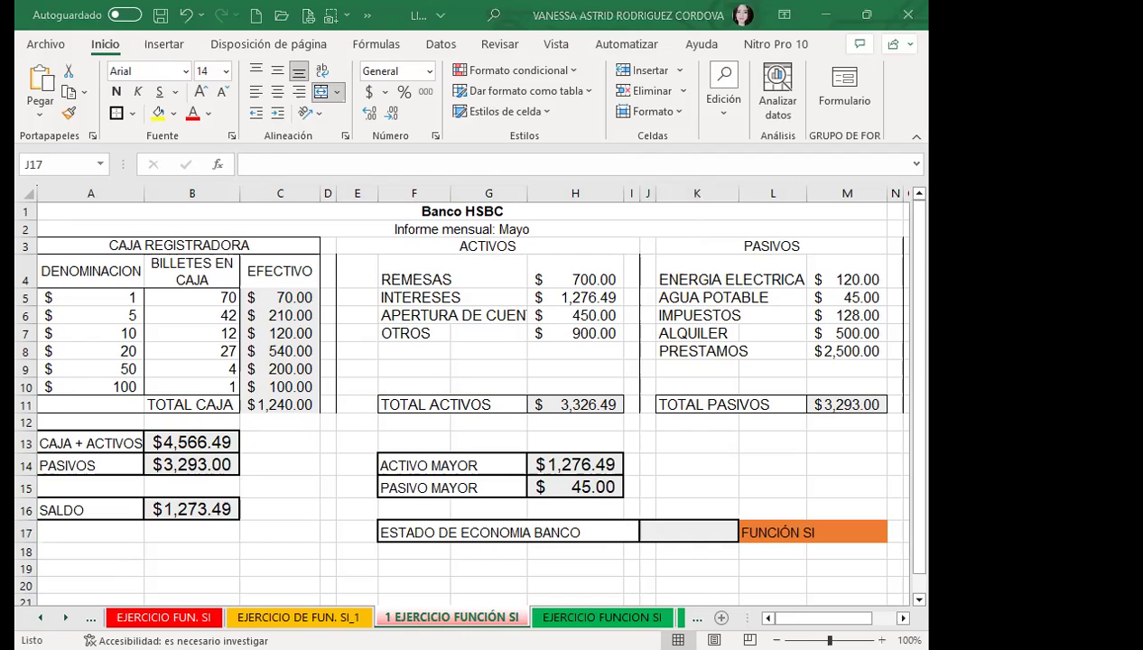
click(684, 537)
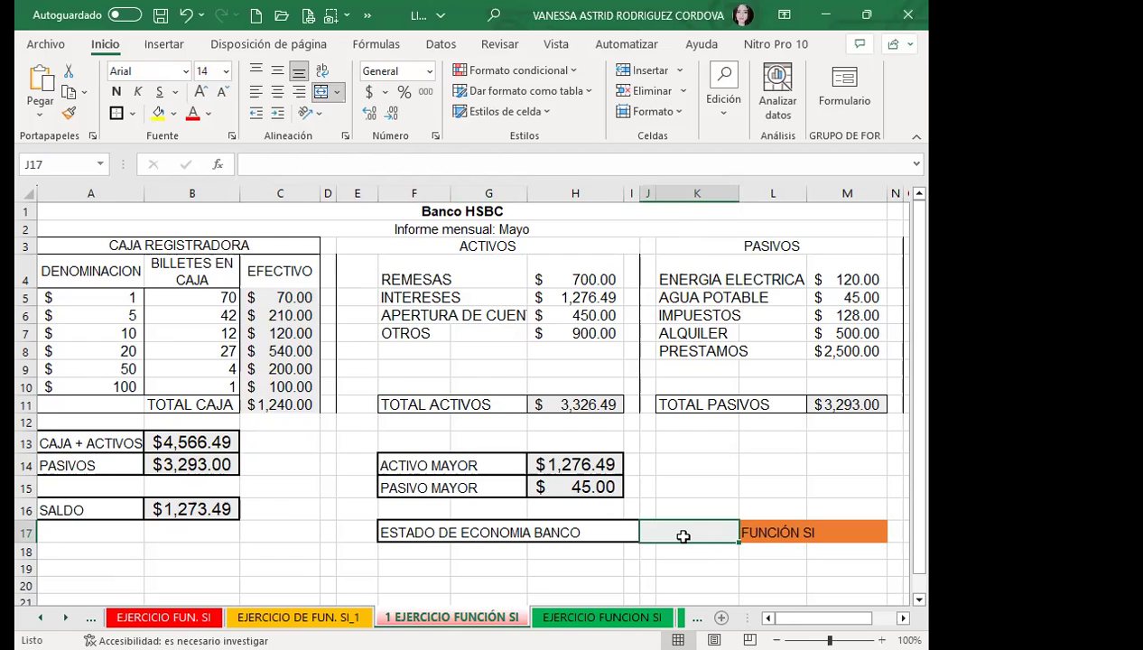
- Start an =SI( formula in the cell beside ESTADO DE ECONOMIA BANCO
text(=)
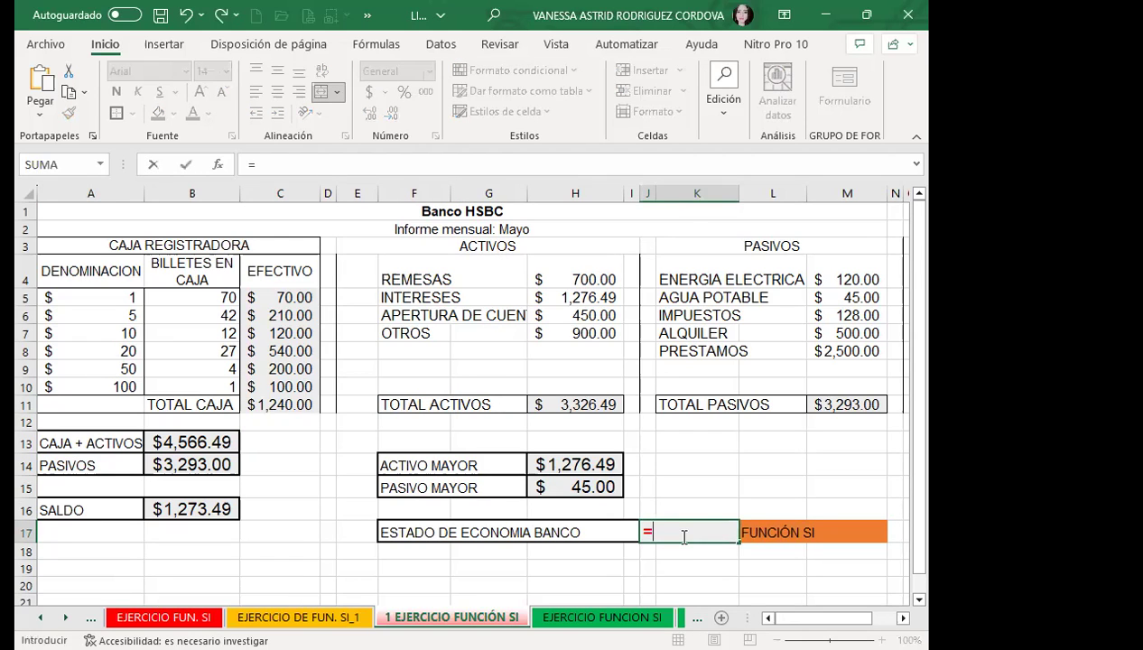
text(SI)
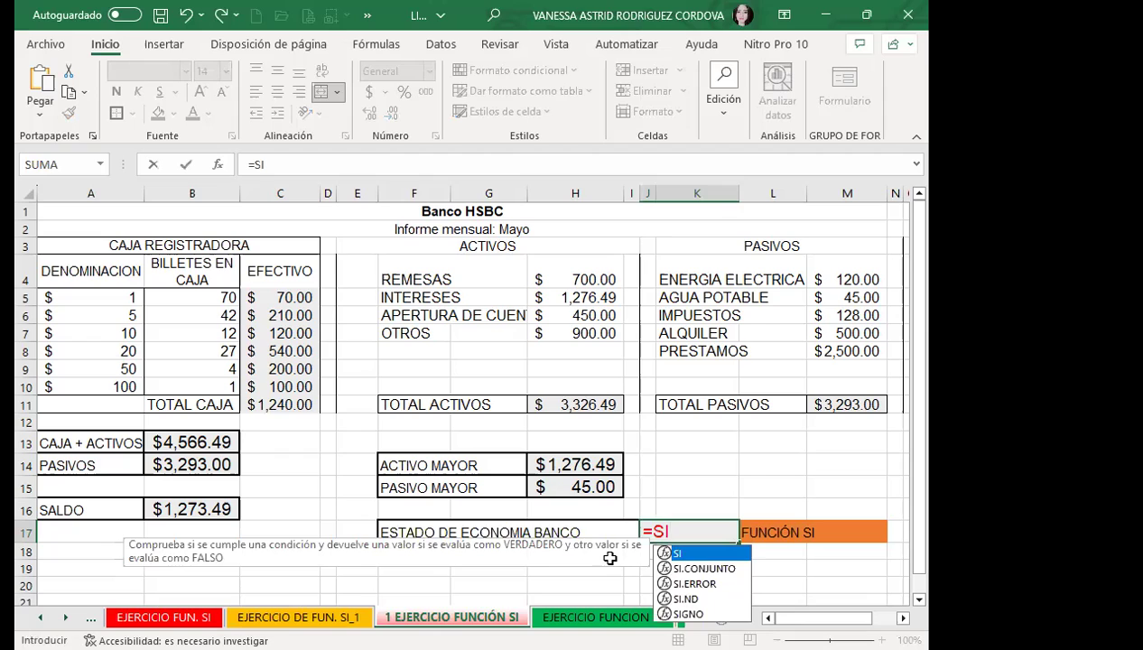
double_click(679, 554)
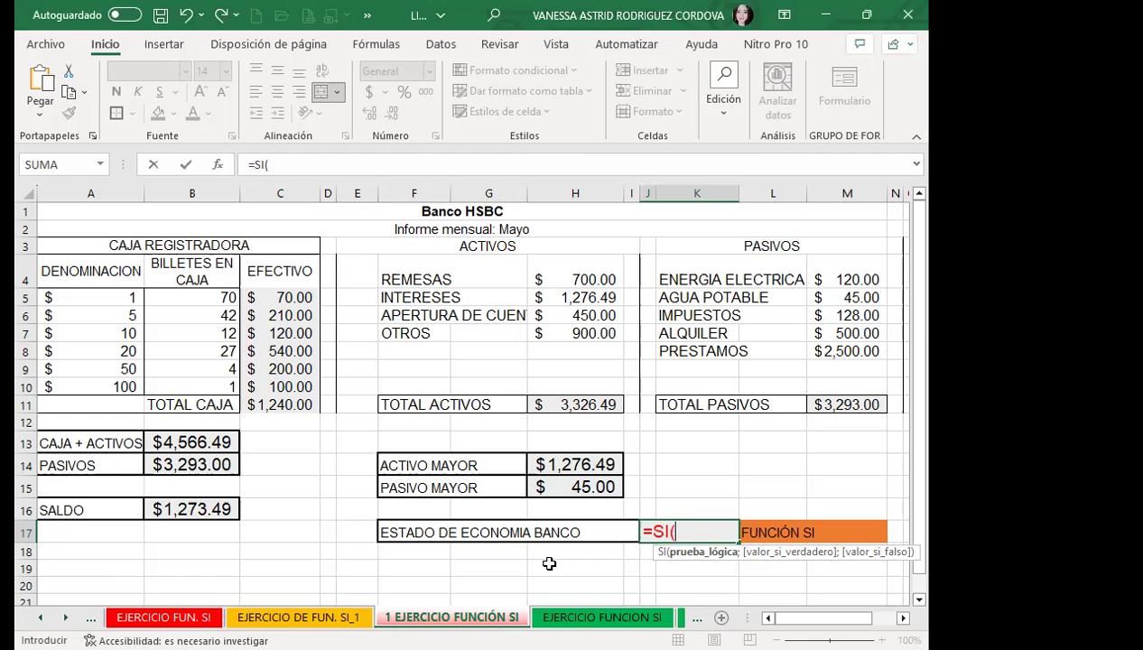
- Make the SI test B13>B14 and add "POSITIVO" as the true-case value
click(177, 441)
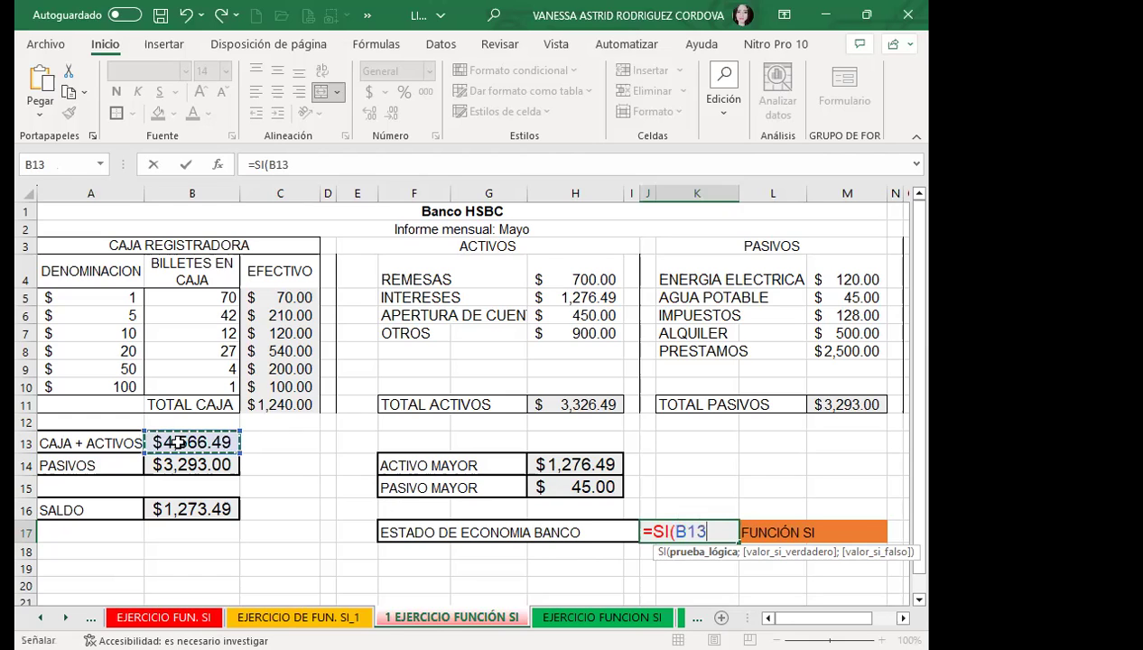
text(>)
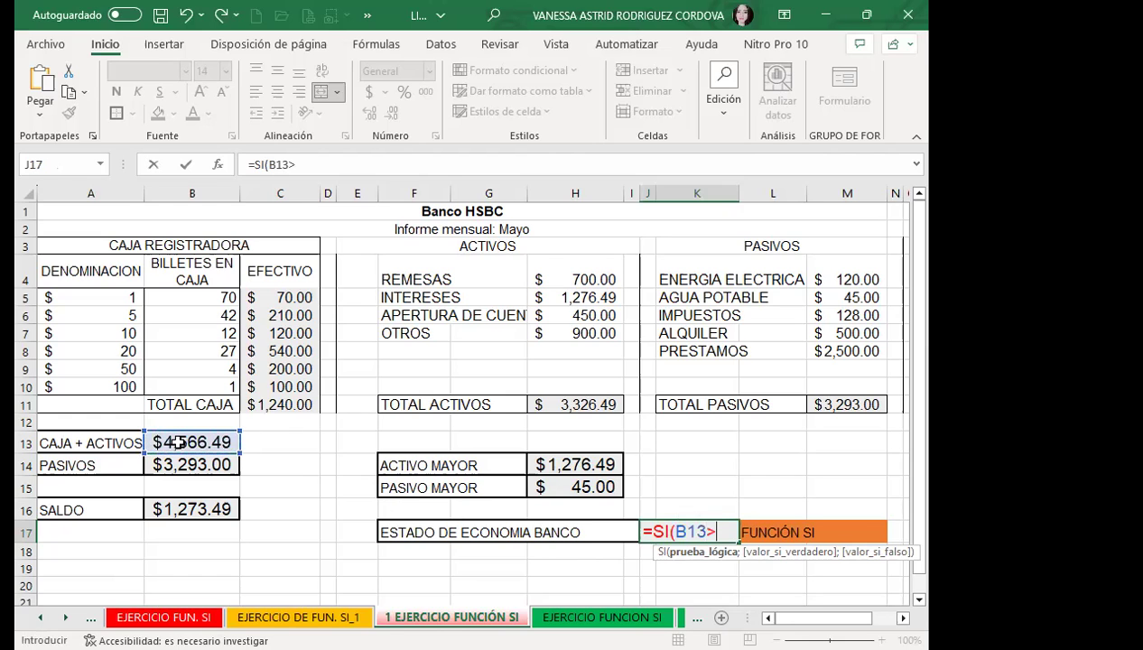
click(181, 466)
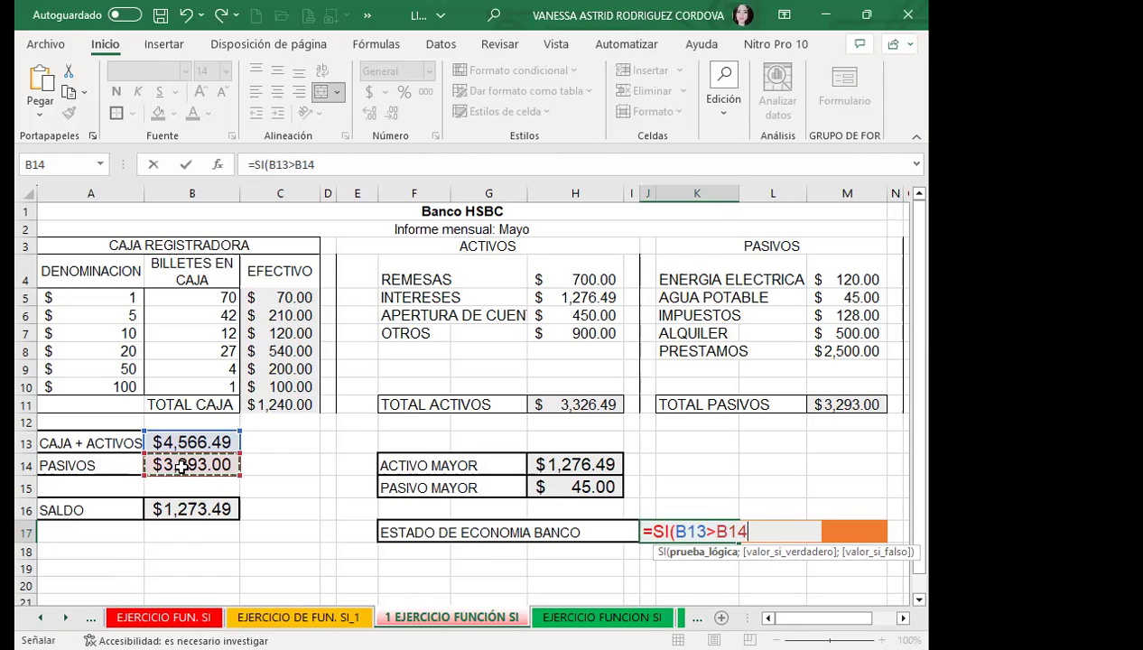
text(;)
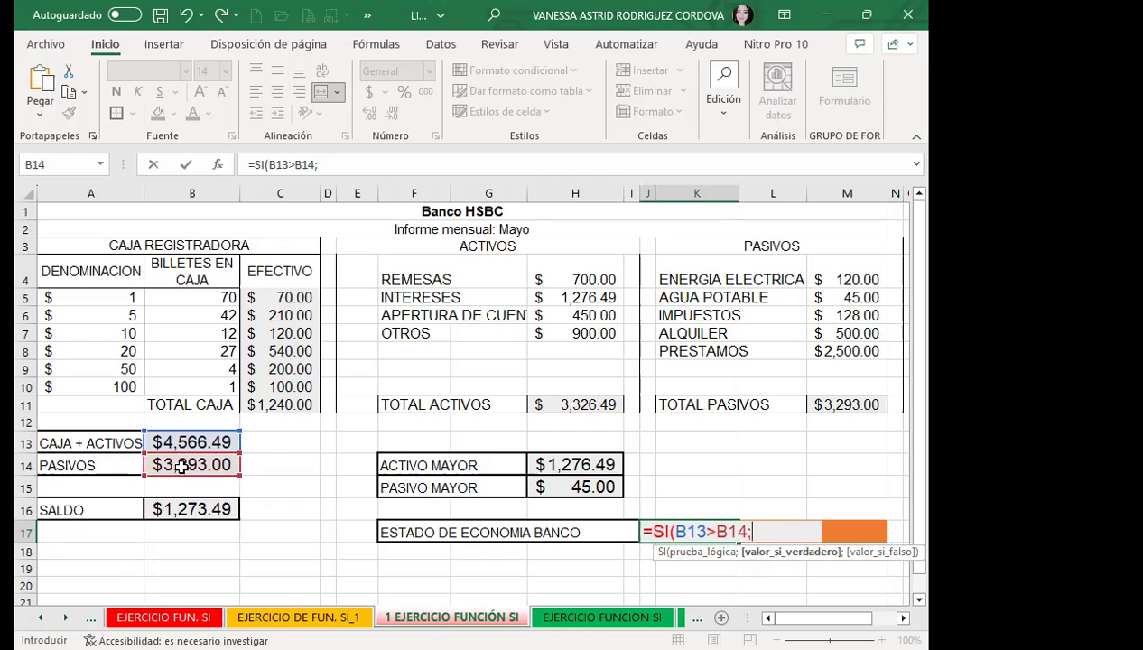
text(")
text(POS)
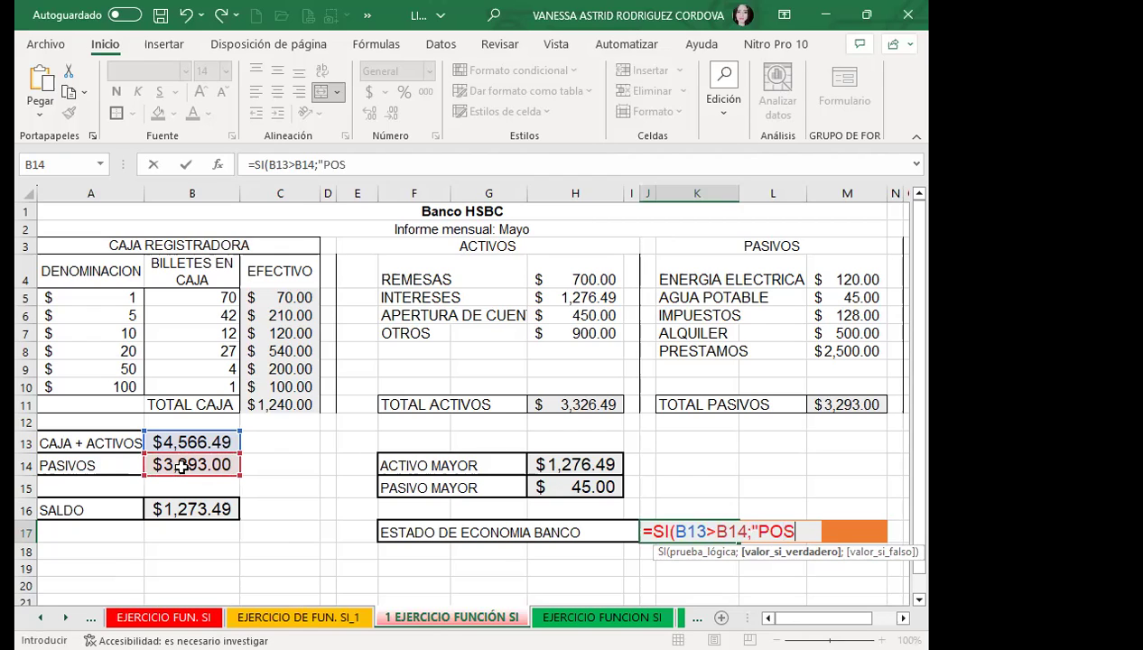
text(ITI)
text(VO")
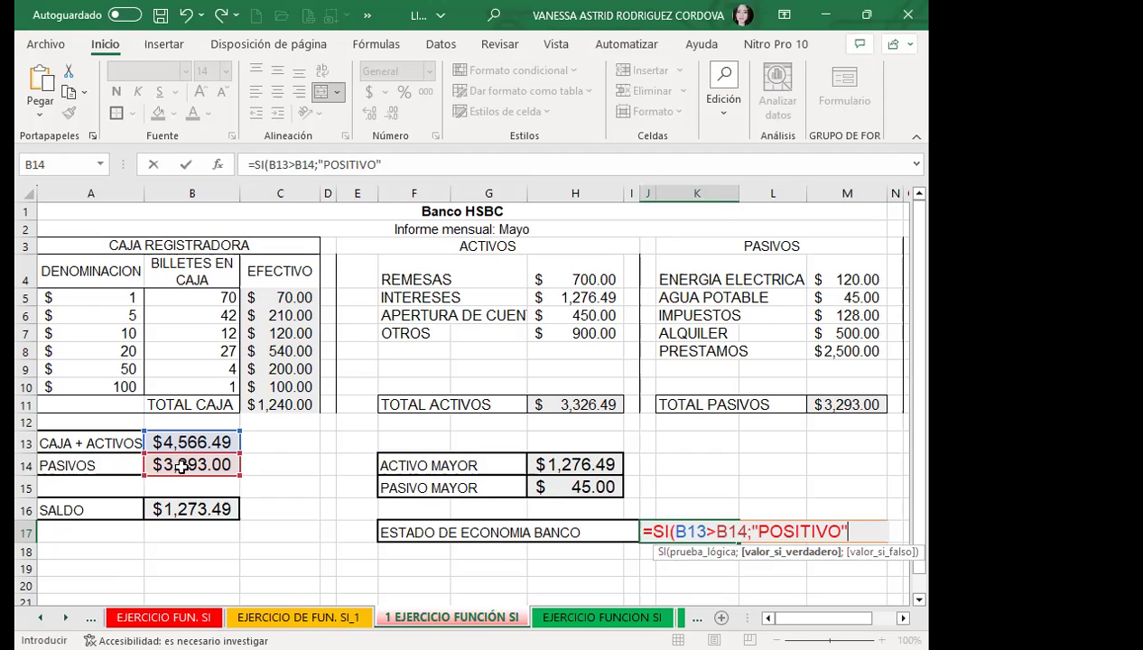
- Close and enter the formula =SI(B13>B14;"POSITIVO") so the cell shows POSITIVO
text())
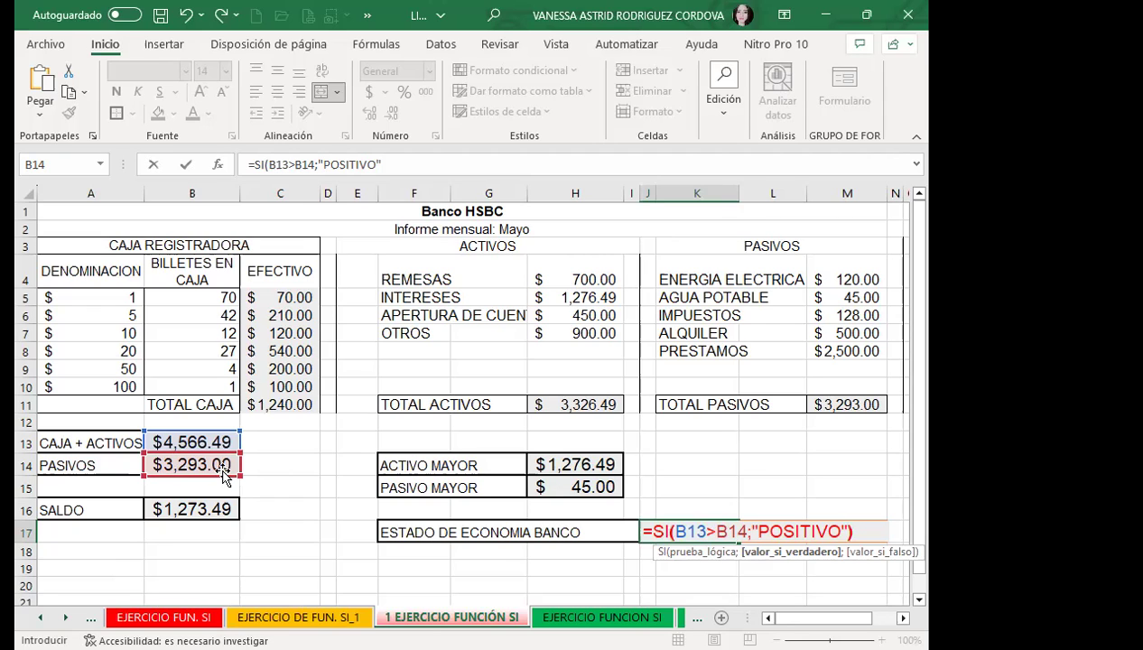
key(Return)
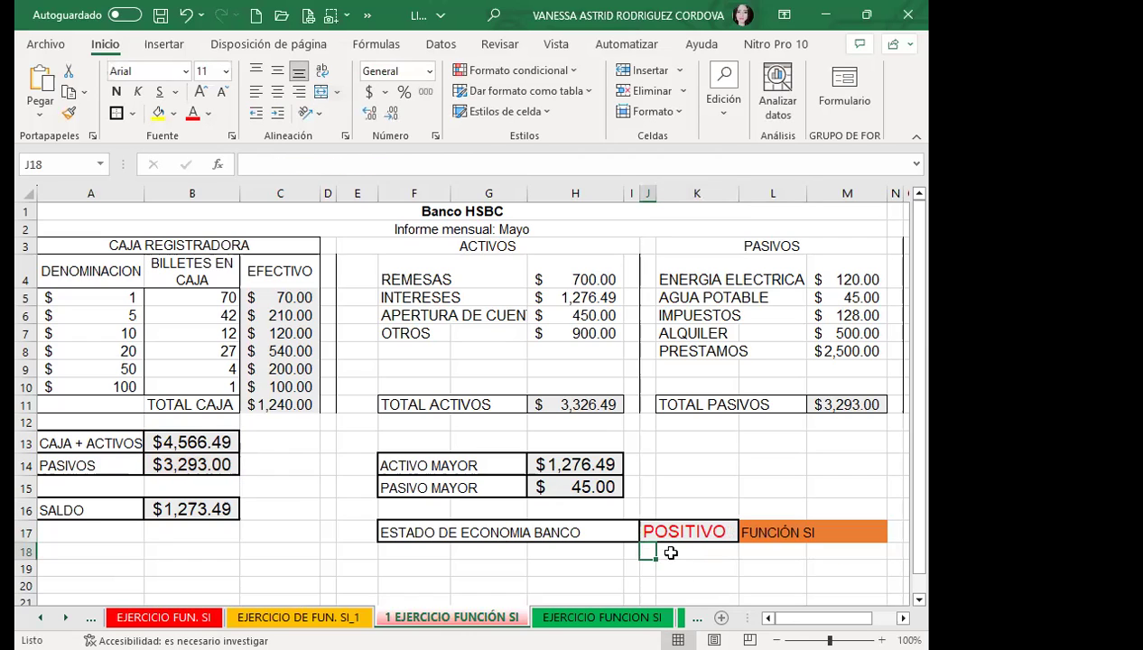
key(Up)
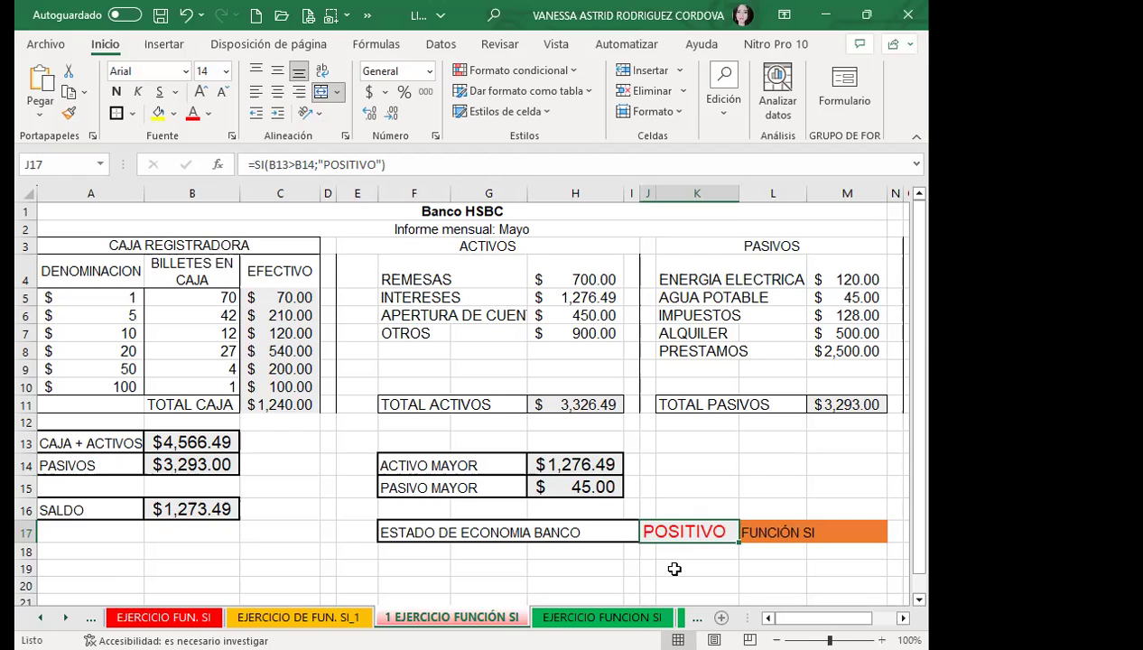
click(688, 563)
click(686, 536)
click(219, 442)
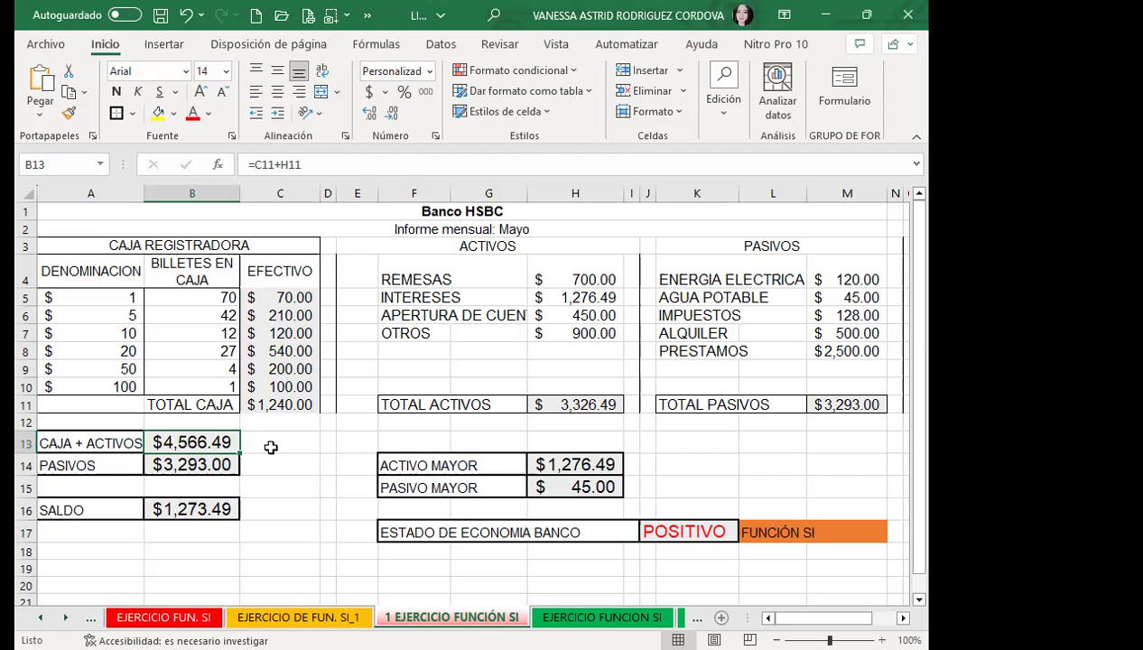
- Recheck the POSITIVO status formula in J17, then select H19 to move off it
click(669, 524)
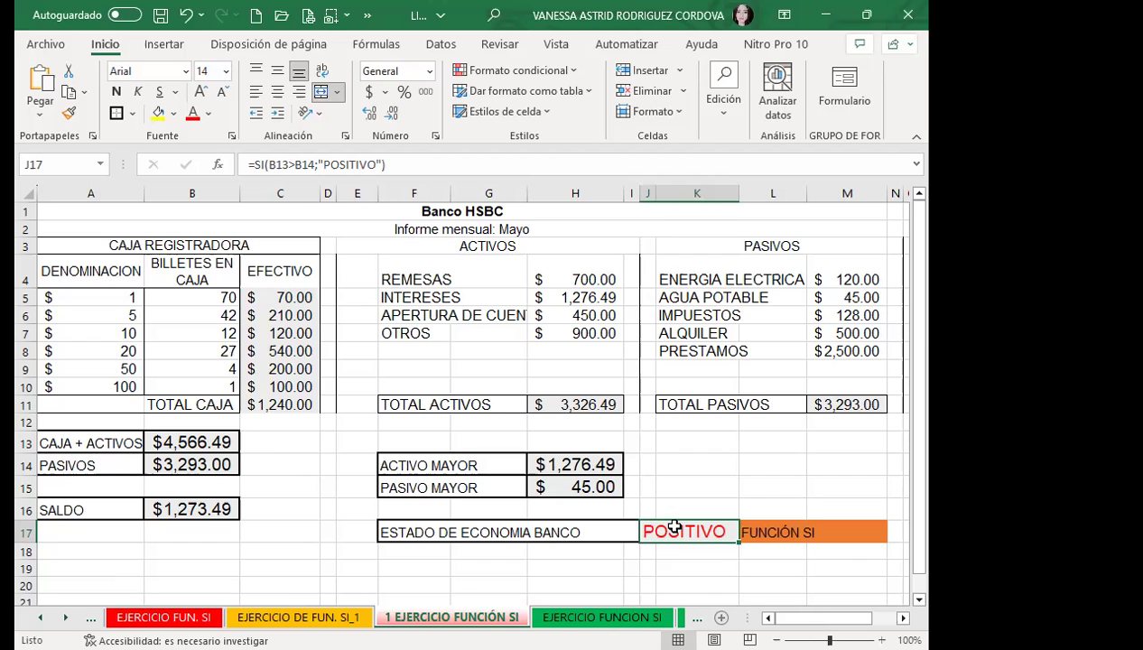
scroll(675, 527, down, 1)
click(676, 528)
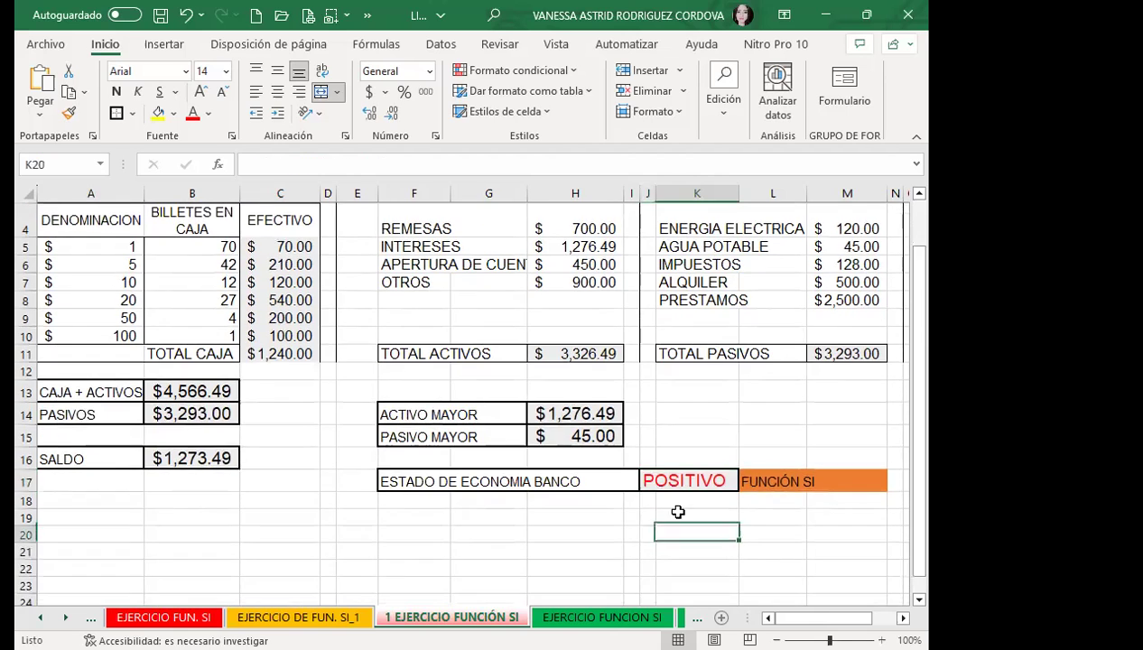
click(673, 481)
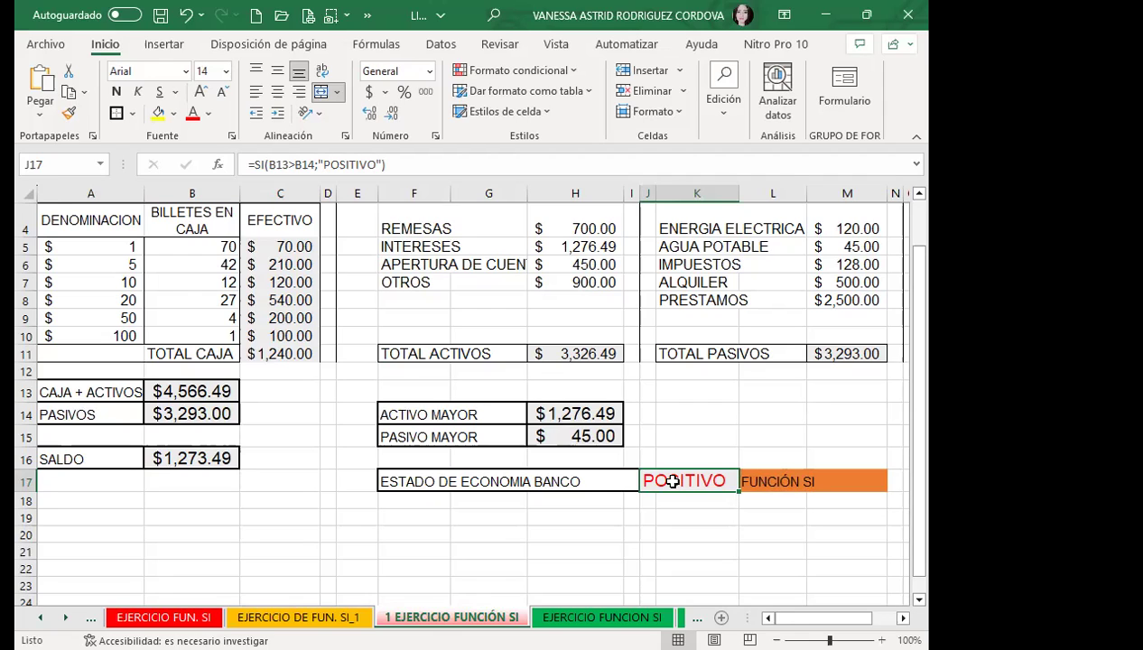
click(548, 511)
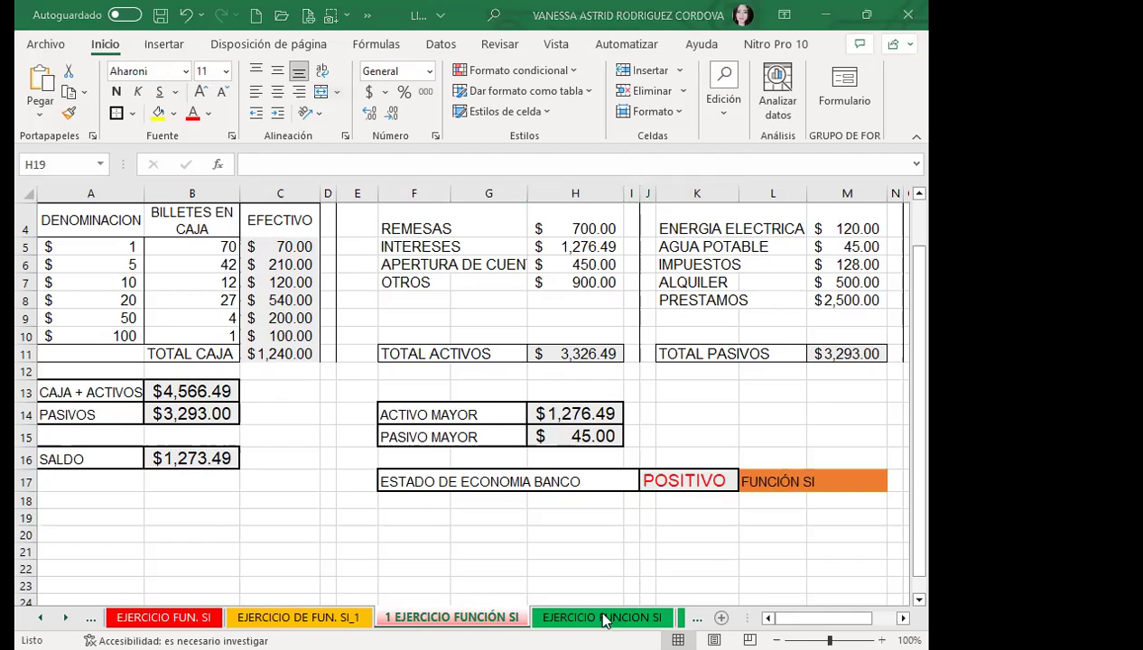
click(299, 617)
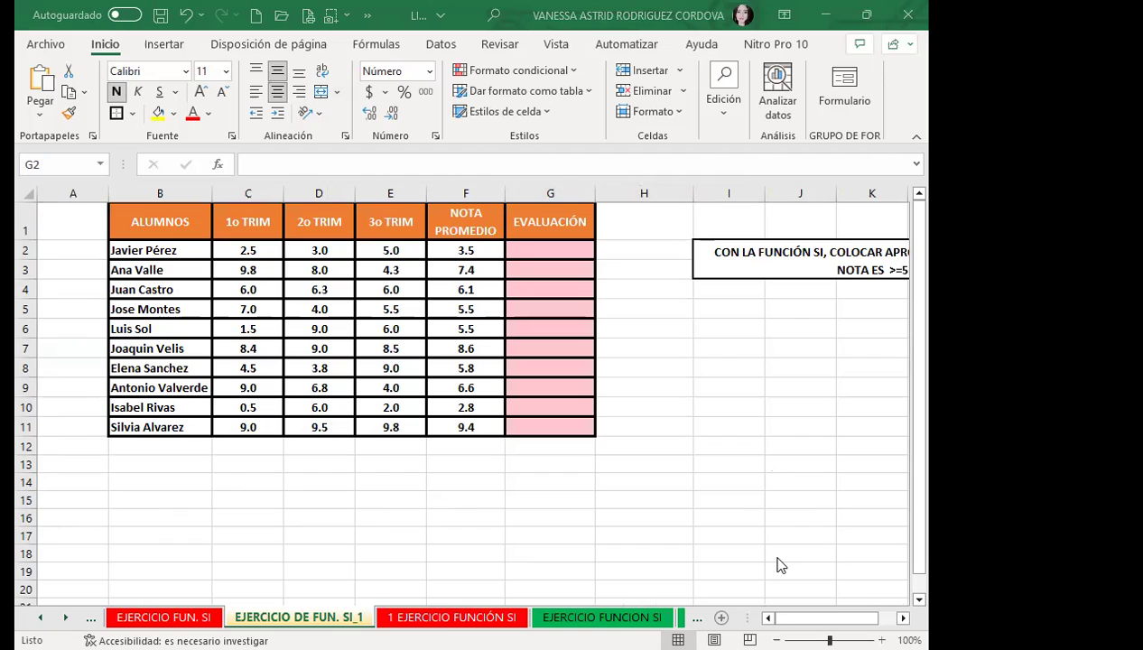
click(442, 616)
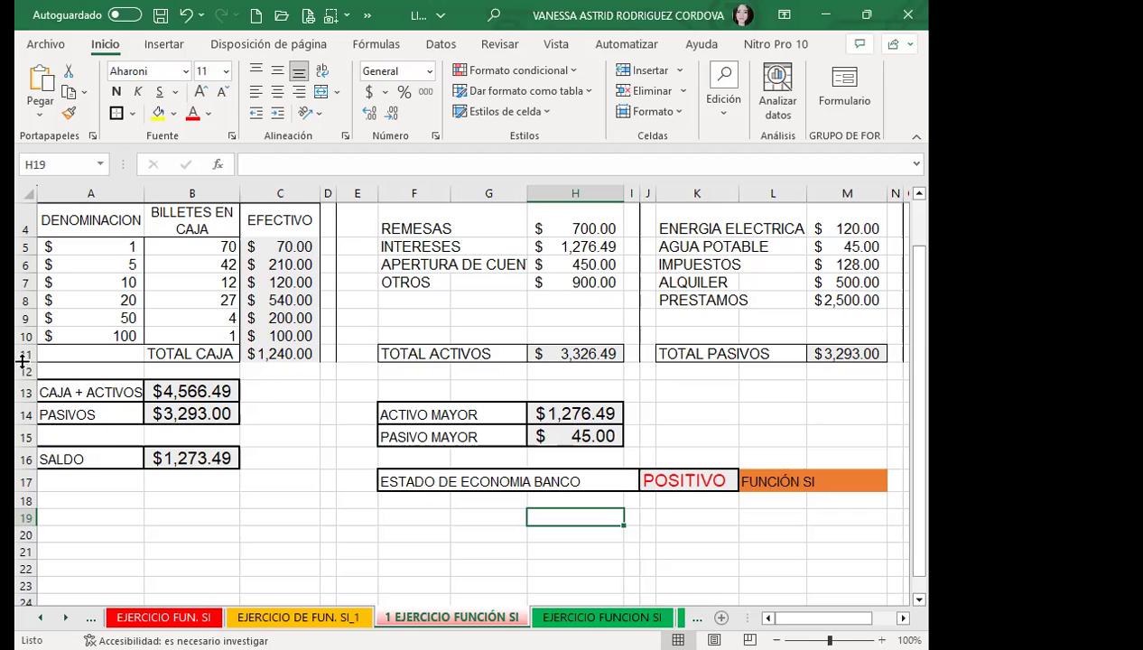
click(193, 392)
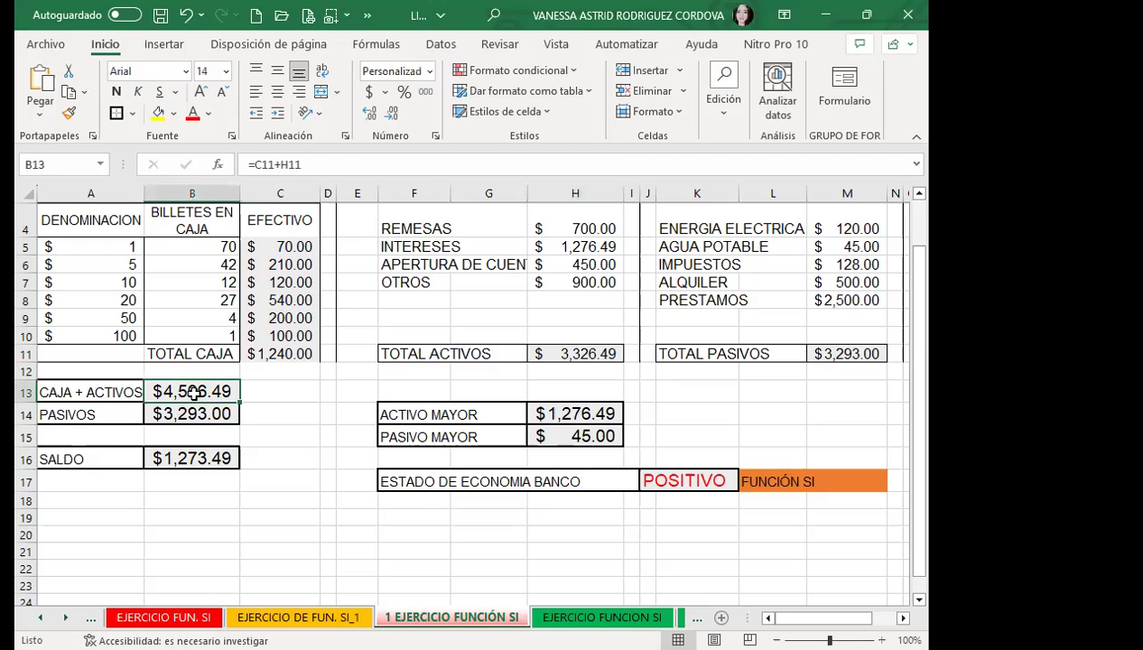
text(0)
key(Return)
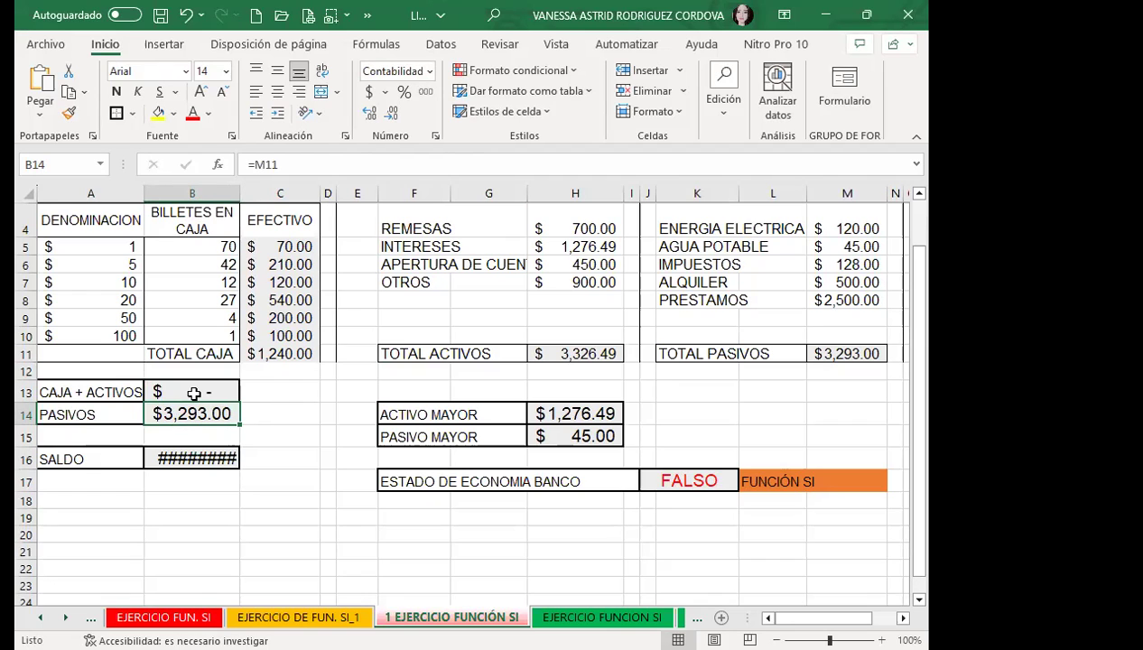
key(ctrl+z)
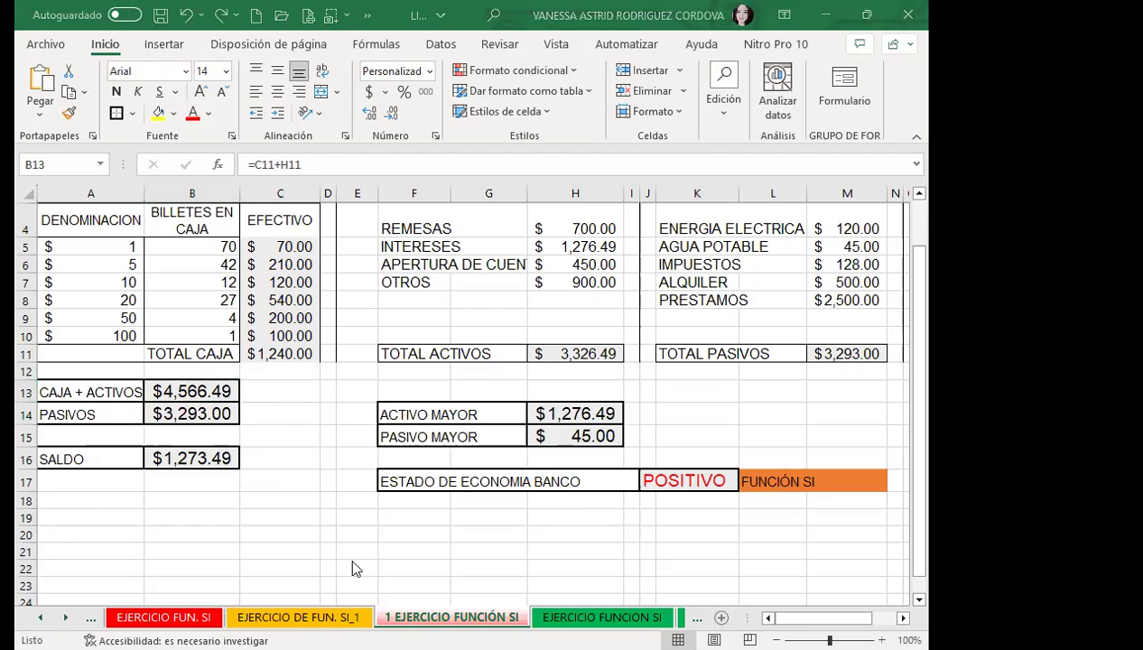
- Open the EJERCICIO DE FUN. SI_1 sheet and inspect the PROMEDIO formulas in column F
click(322, 620)
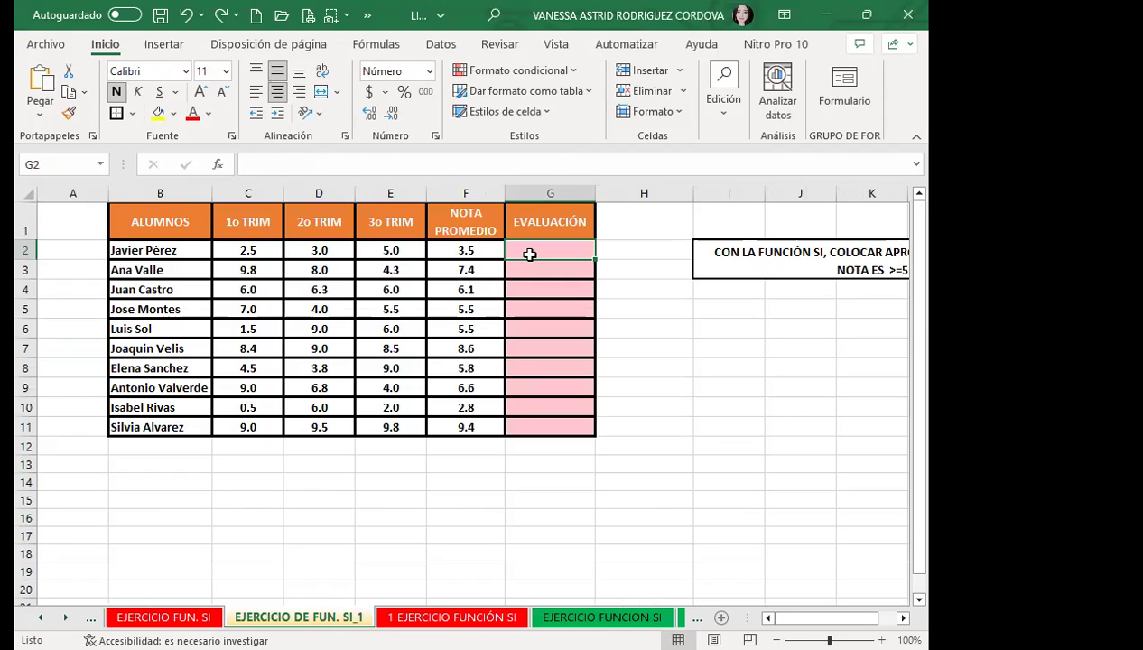
click(475, 255)
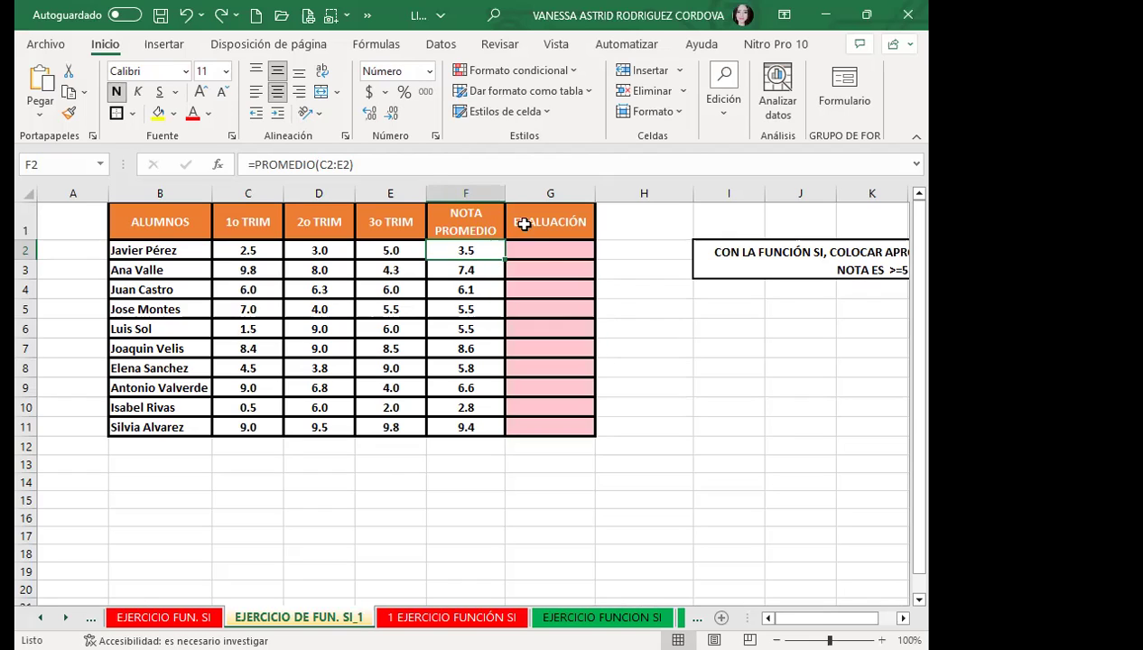
click(542, 254)
click(483, 253)
drag(442, 249, 456, 423)
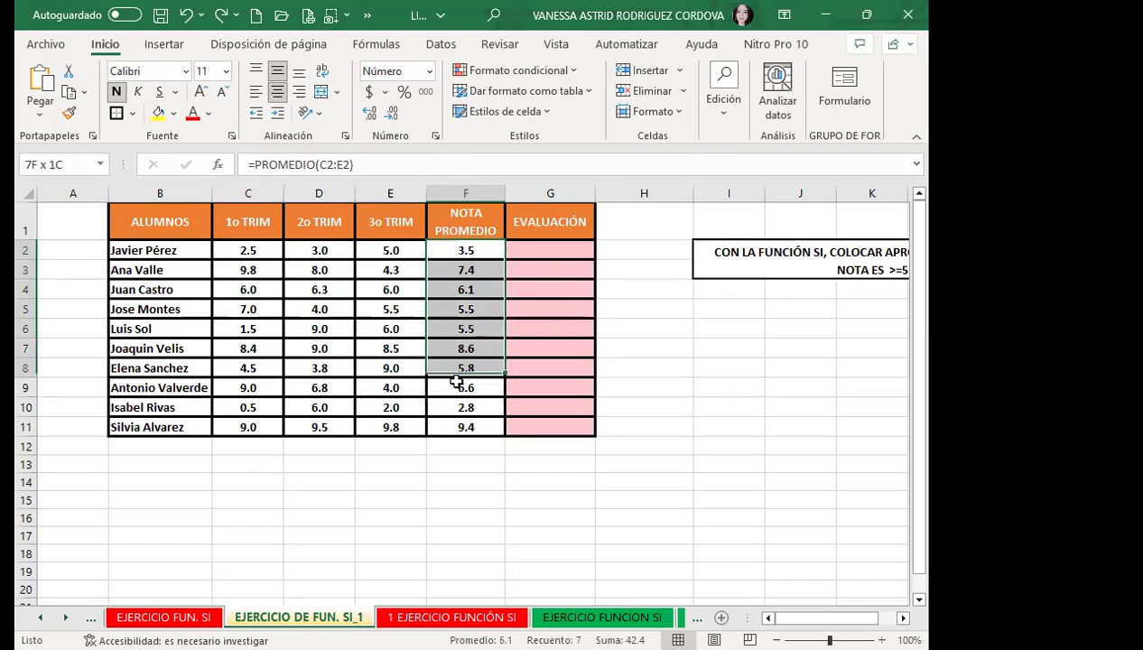
click(442, 253)
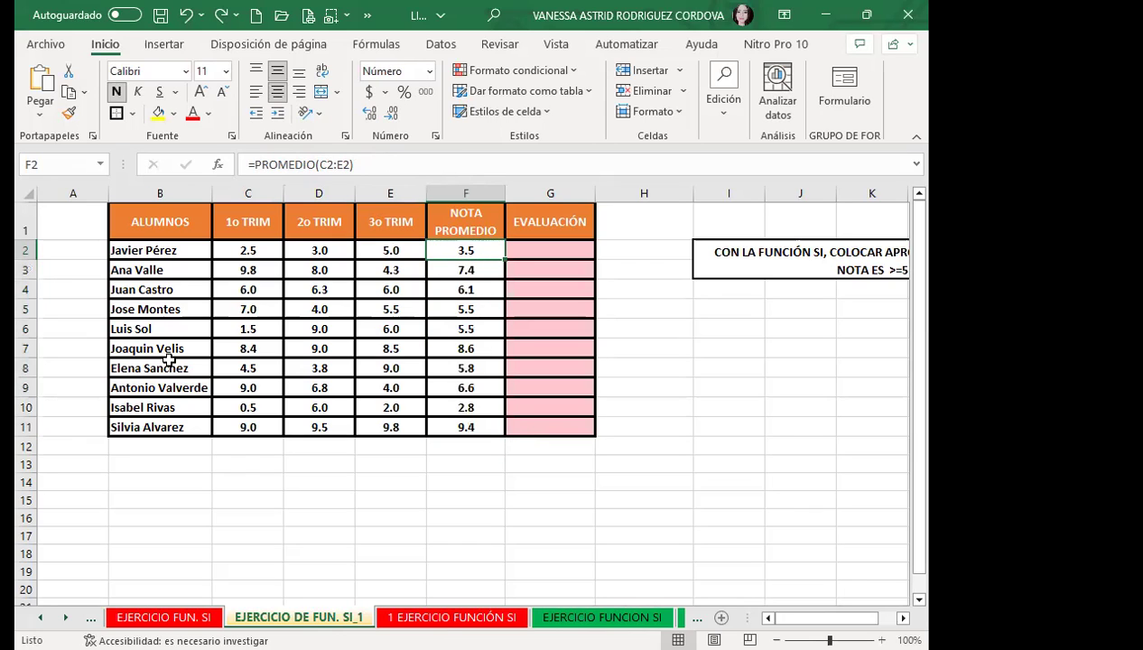
click(395, 165)
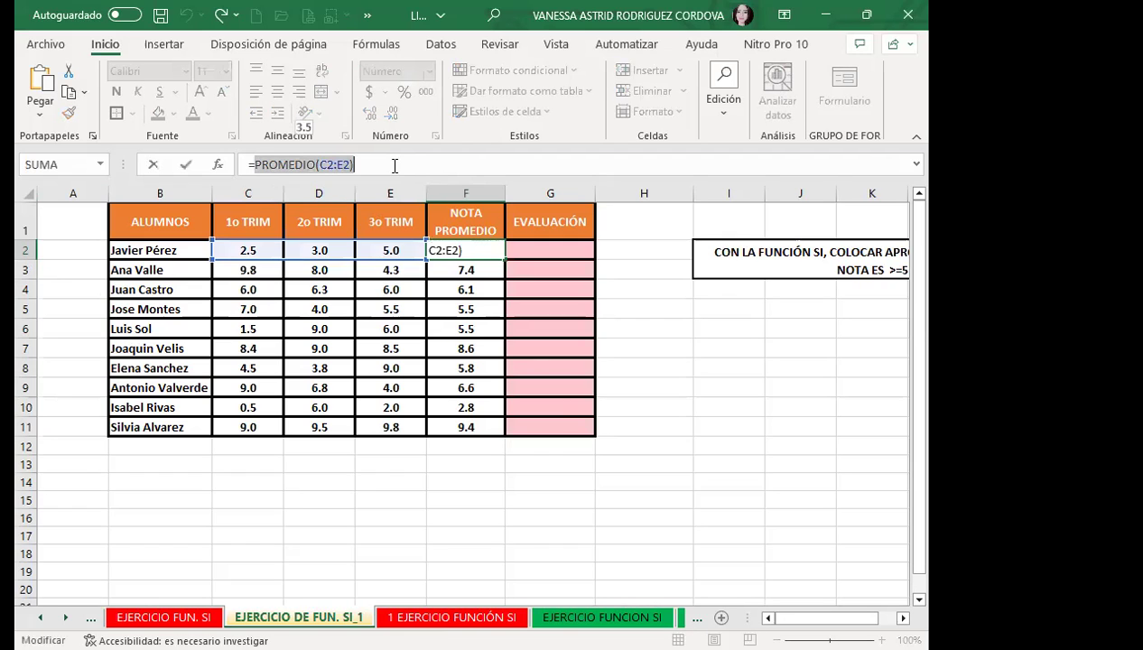
key(Escape)
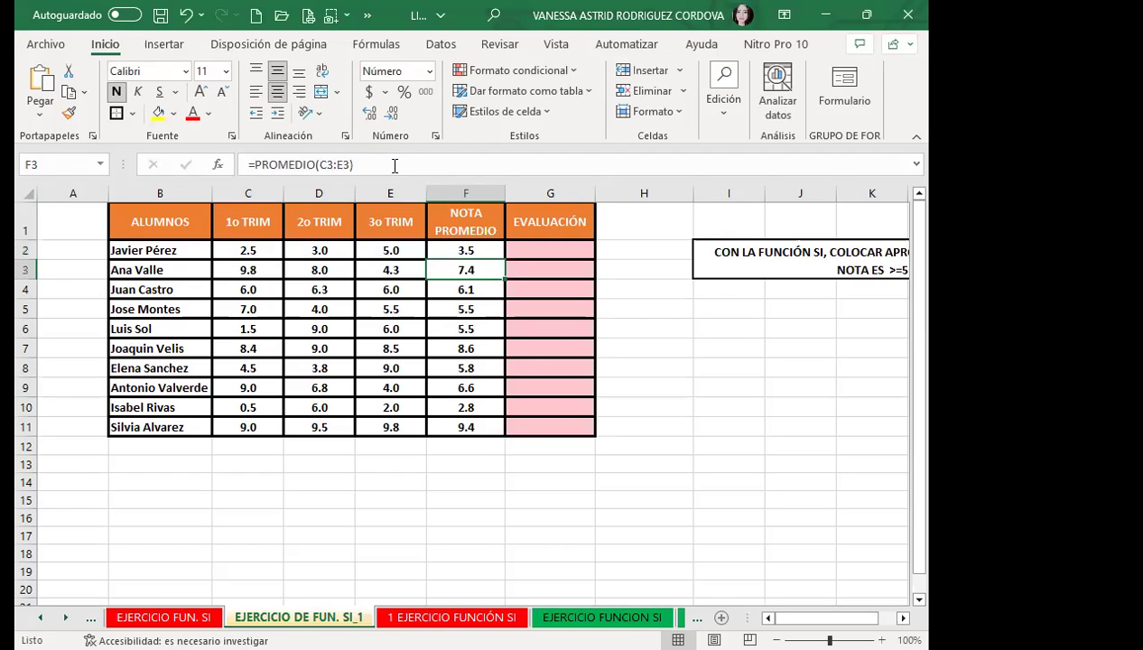
- Check E2 and F2, then pick G2 for the EVALUACIÓN formula, discarding a stray = entry
click(390, 248)
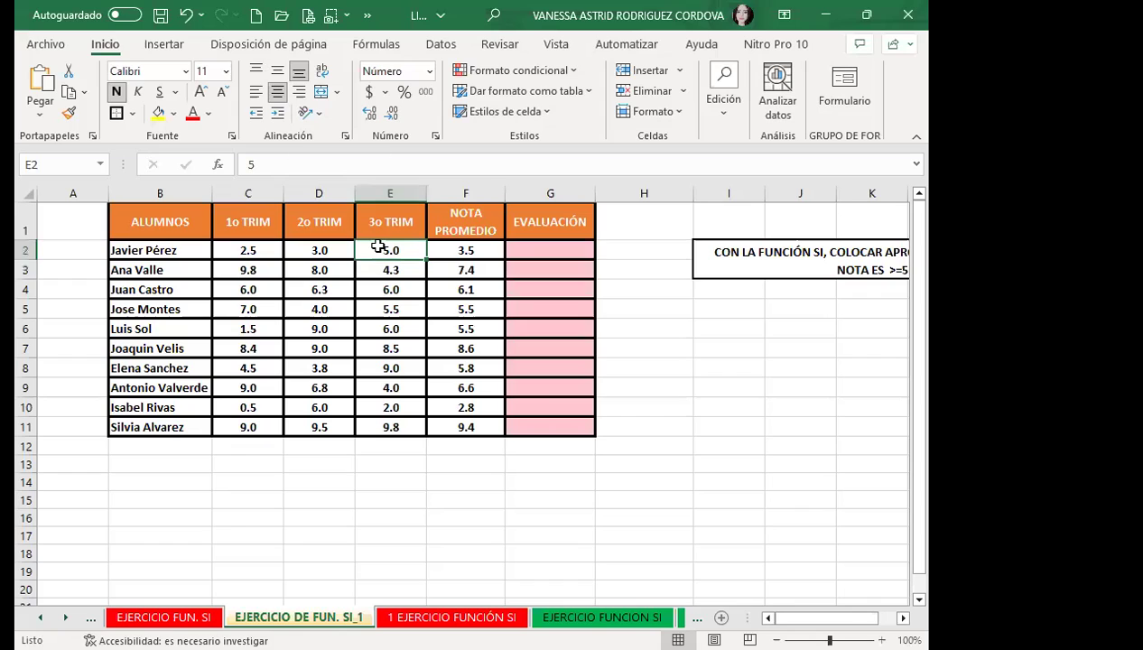
click(464, 248)
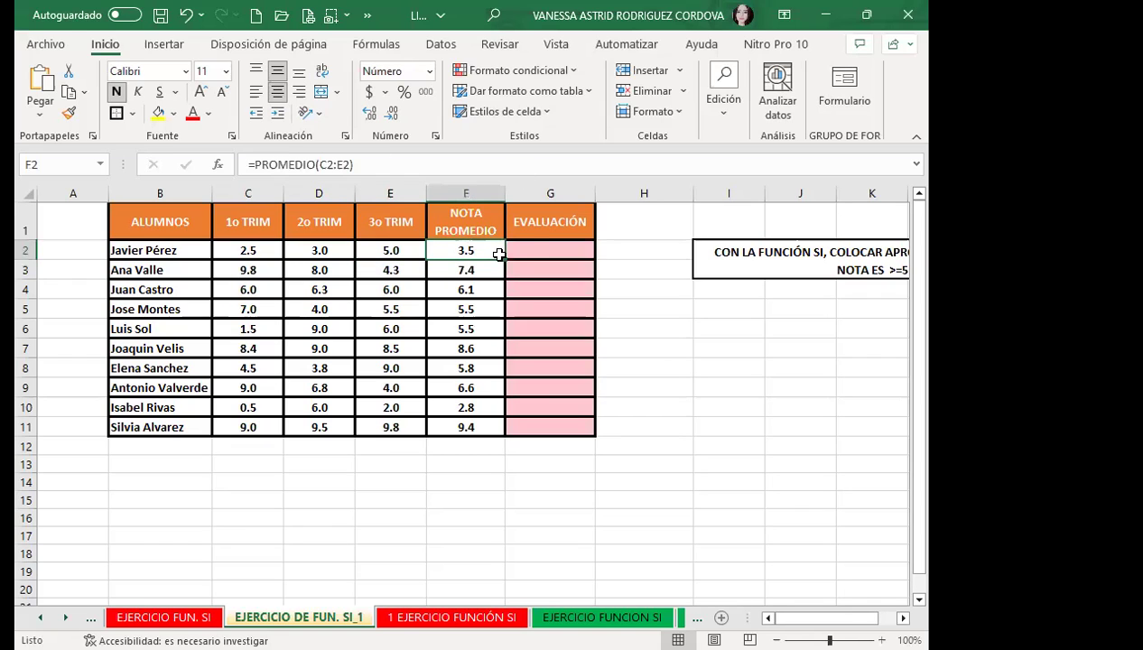
click(531, 247)
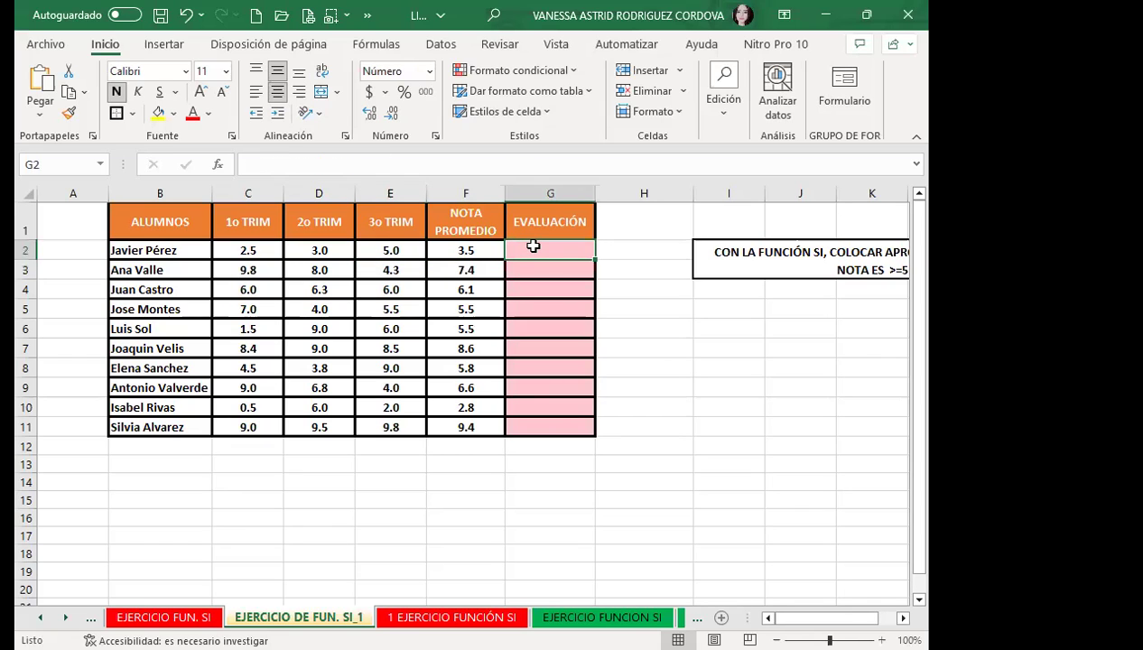
text(=)
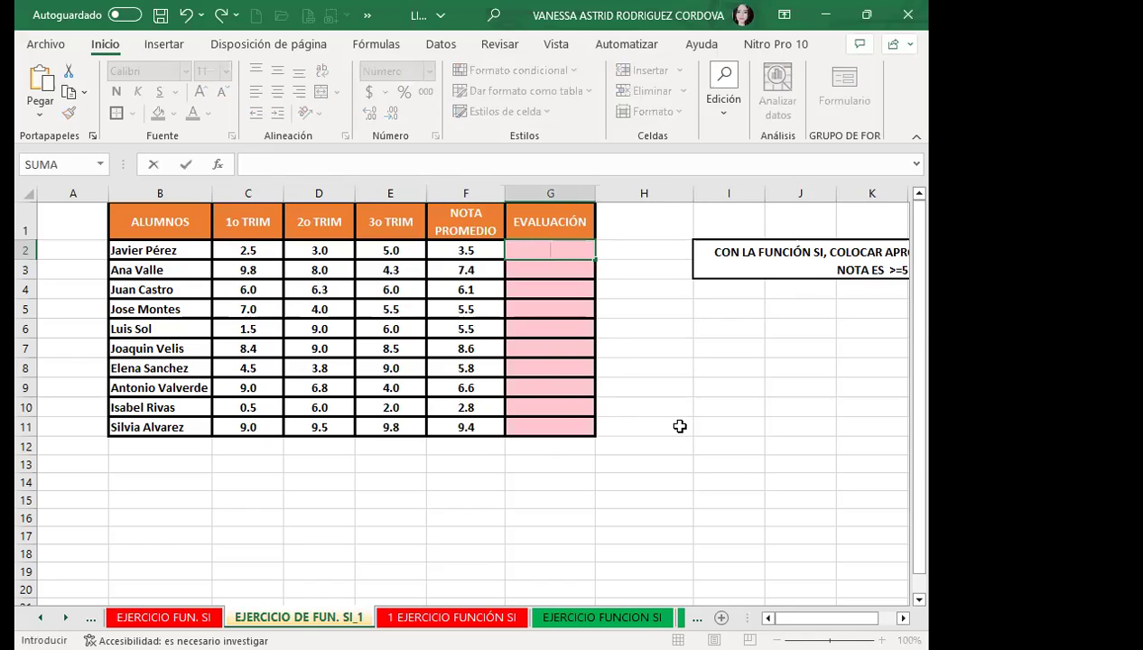
key(BackSpace)
click(902, 617)
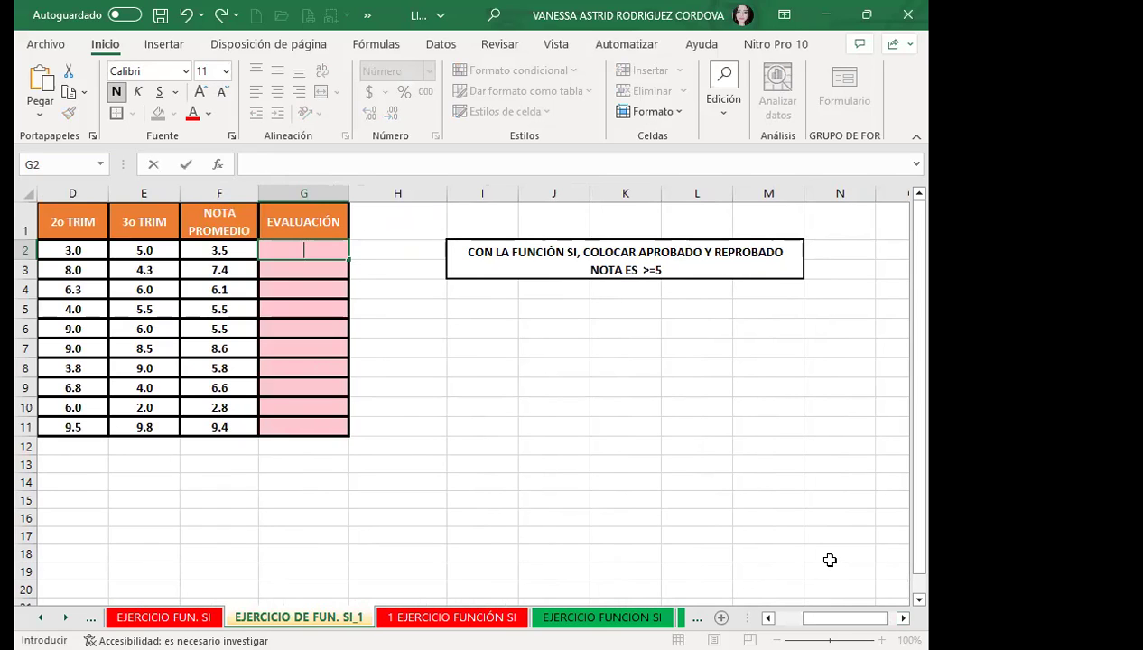
drag(840, 617, 839, 618)
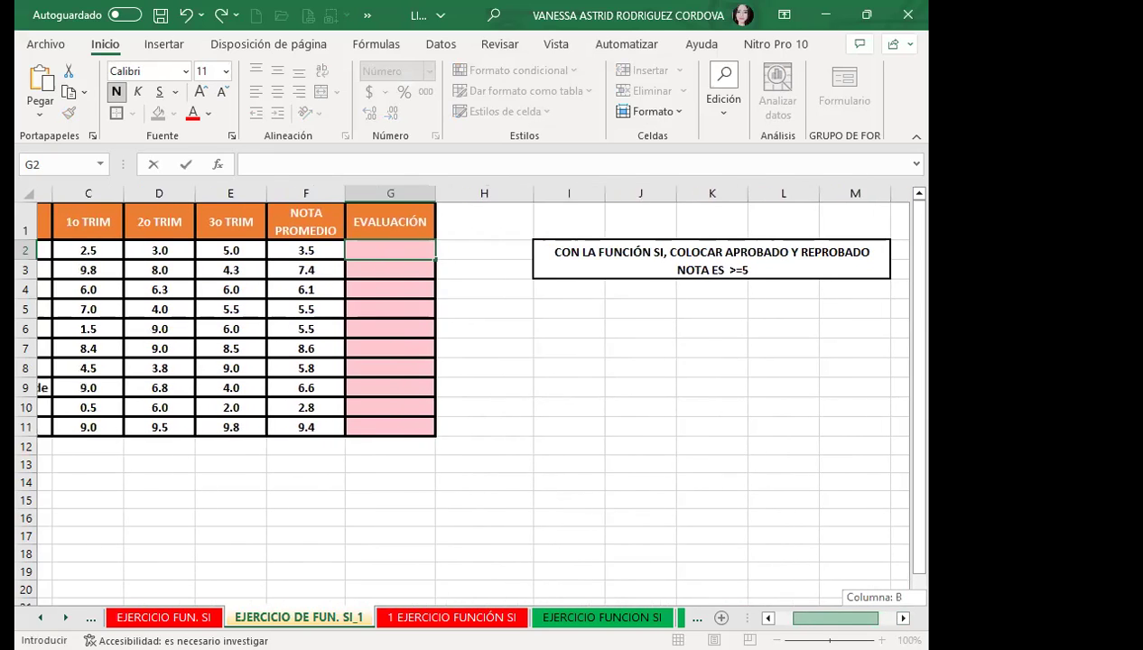
drag(840, 618, 824, 617)
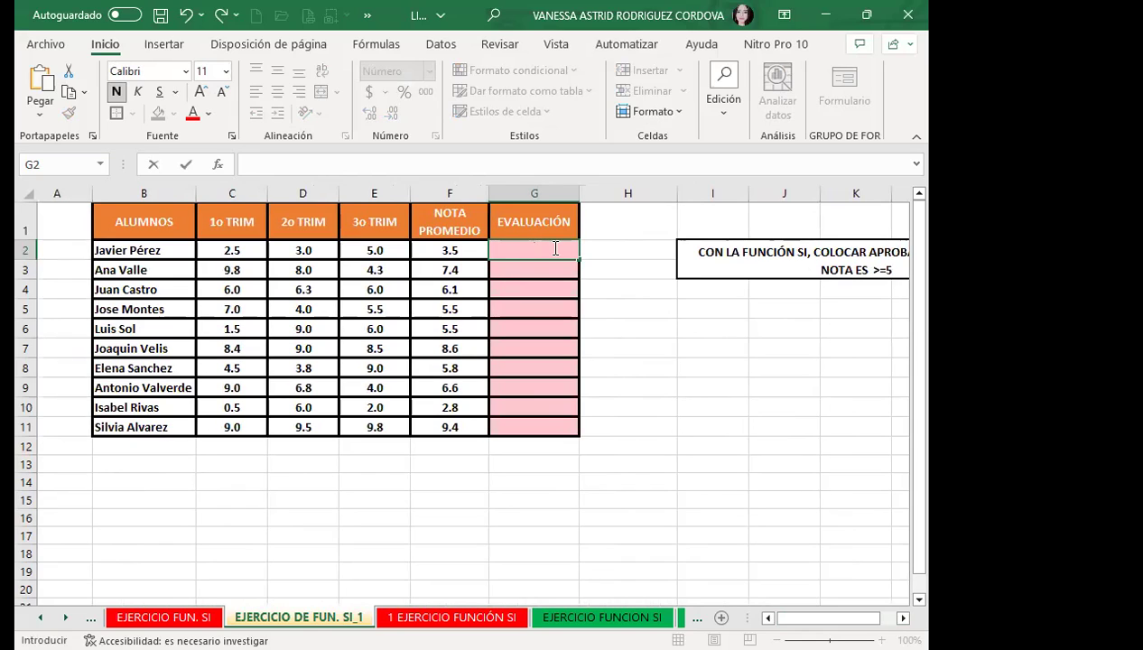
- Enter =SI(F2>=5;"APROBADO";"RERPOBADO") in G2, which shows RERPOBADO for the 3.5 average
text(=)
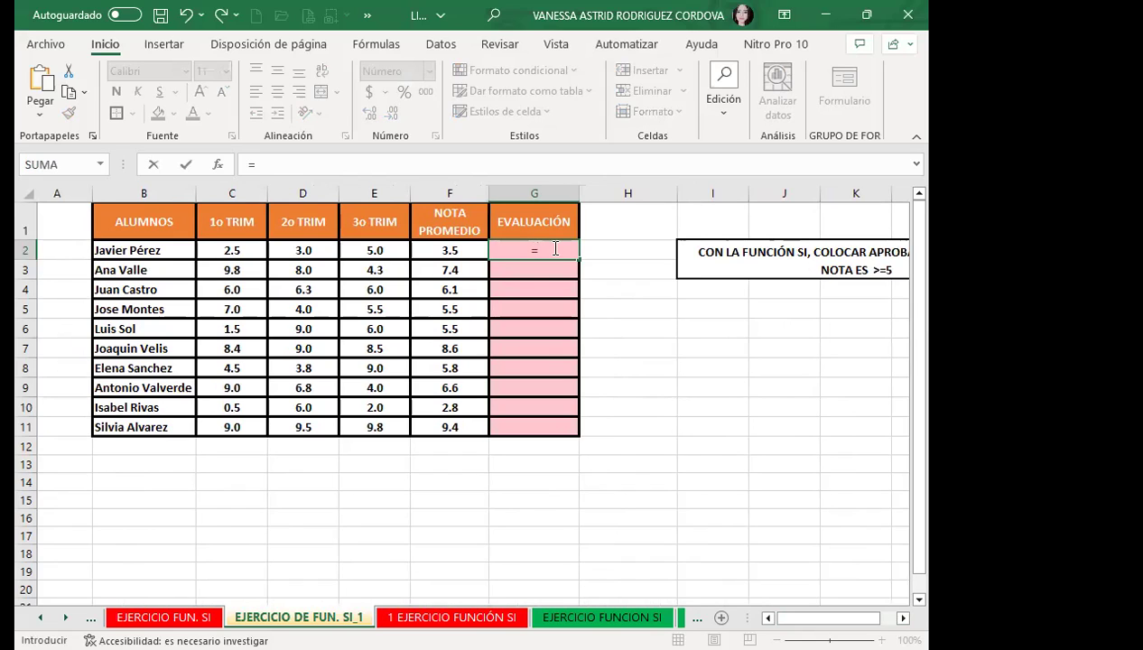
text(SI)
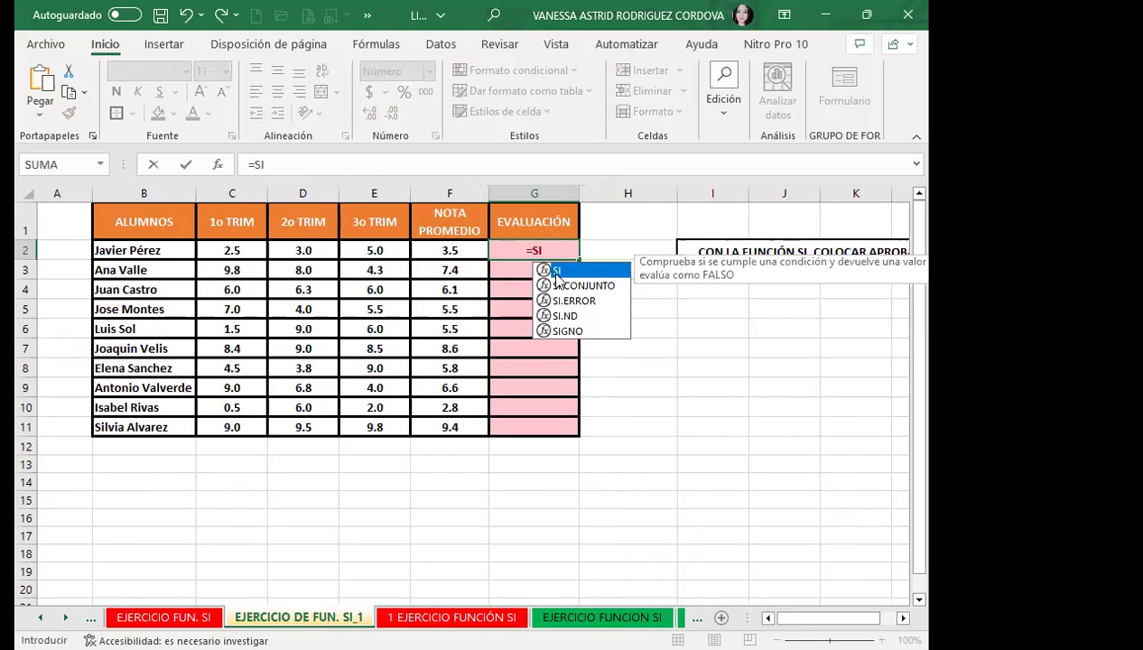
double_click(551, 270)
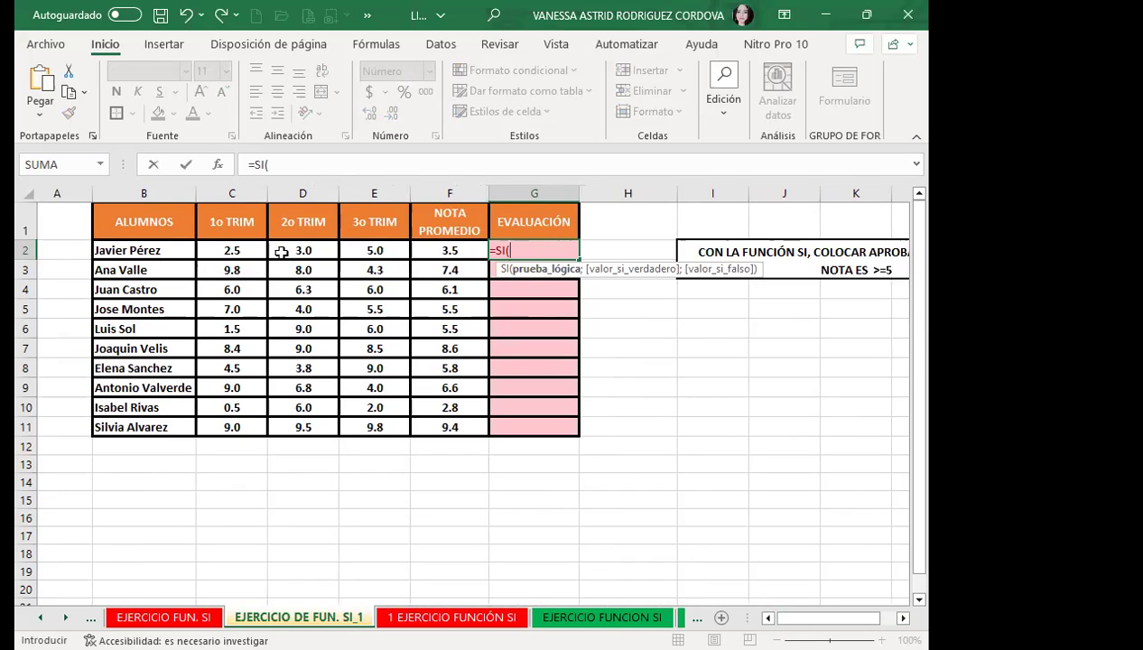
click(428, 251)
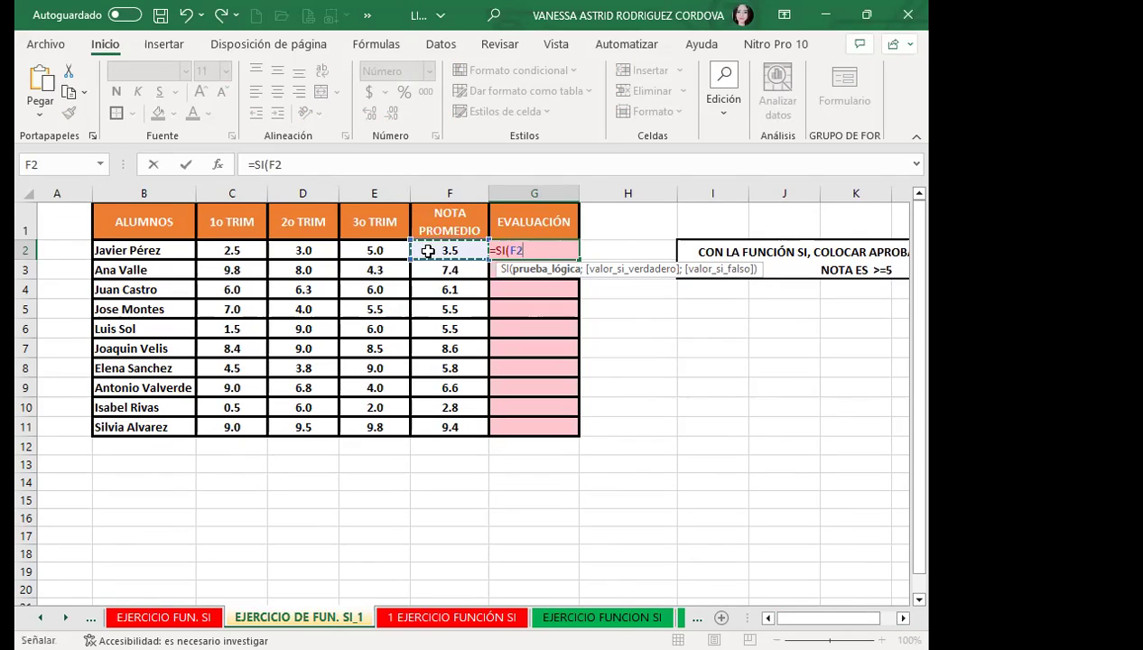
text(♠)
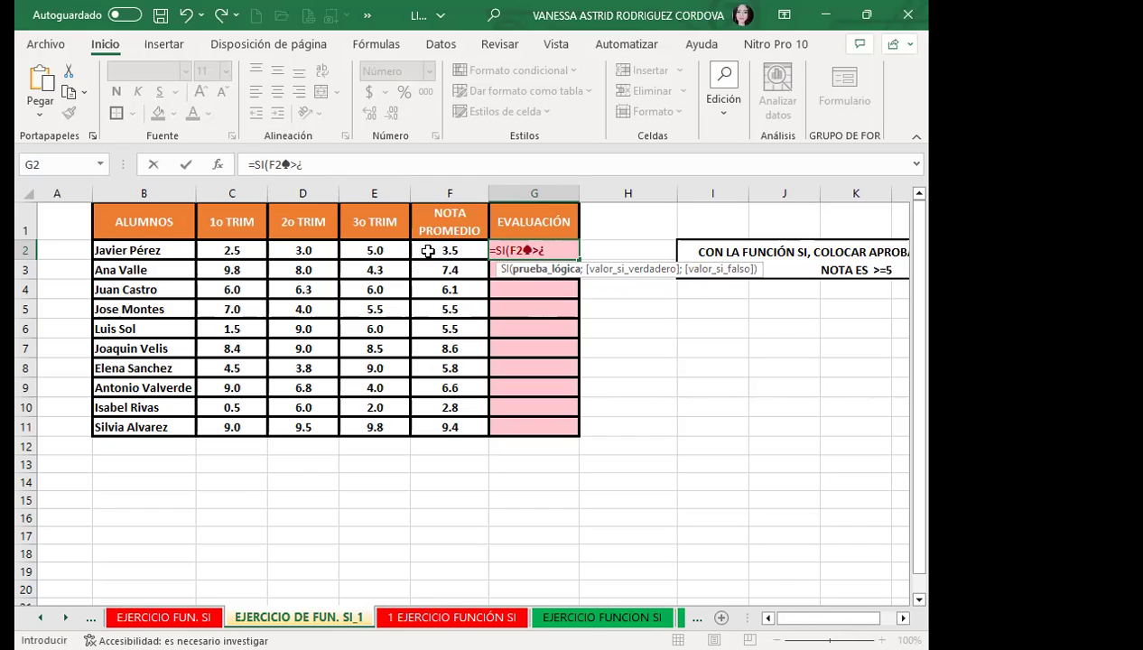
key(BackSpace)
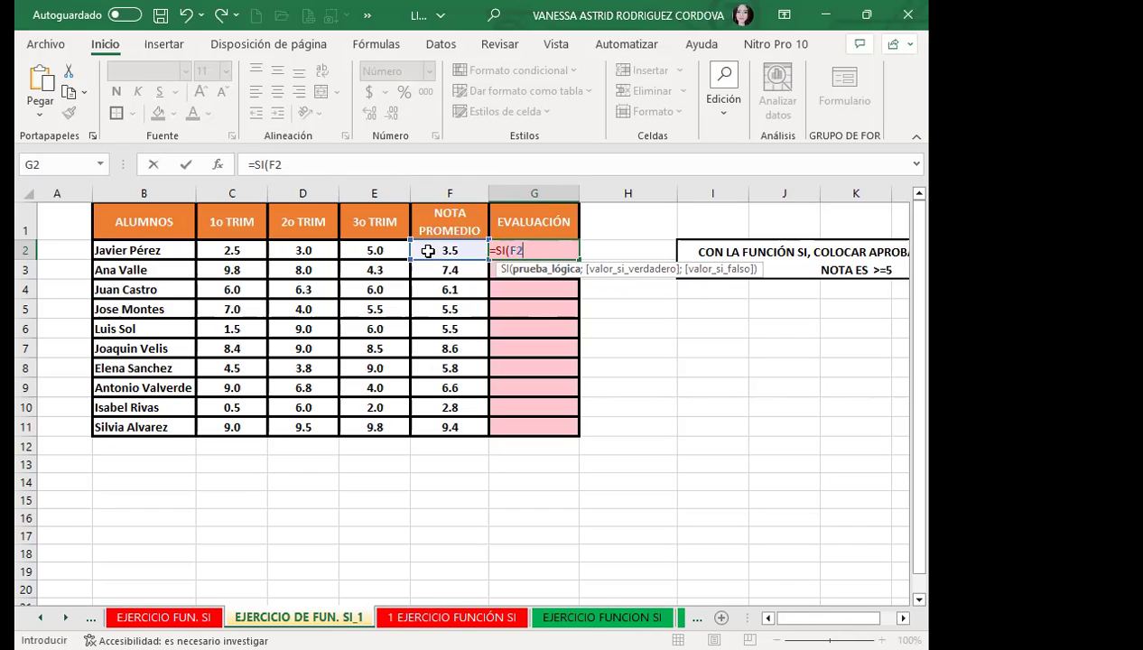
text(>)
text(=)
text(5)
text(;)
text(;)
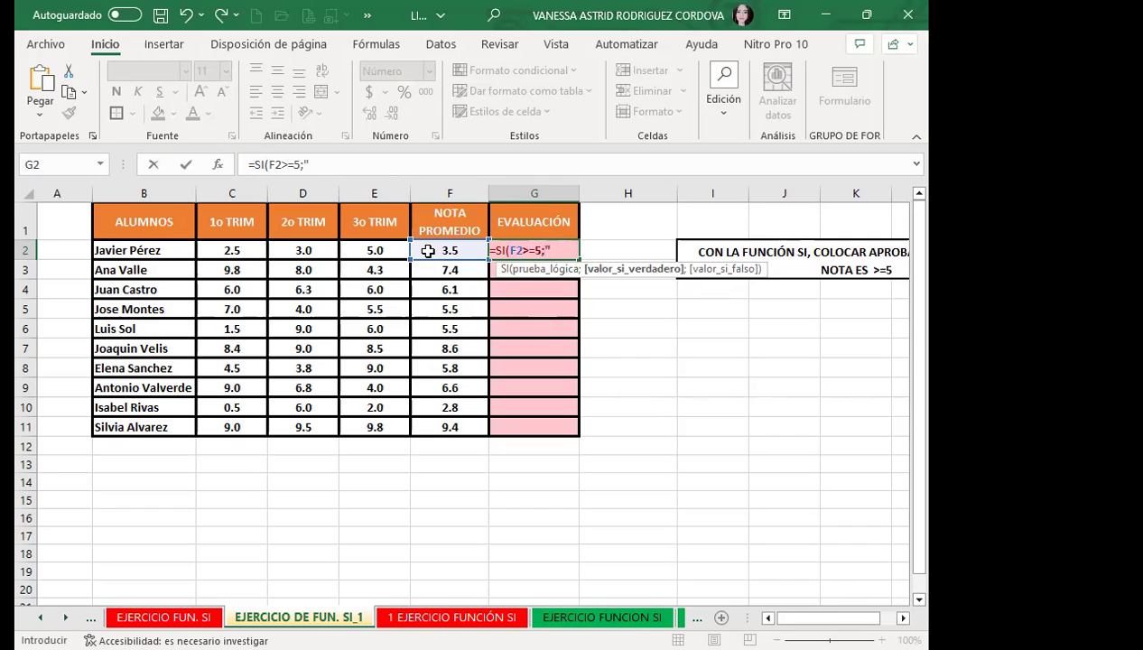
text("APROBADO")
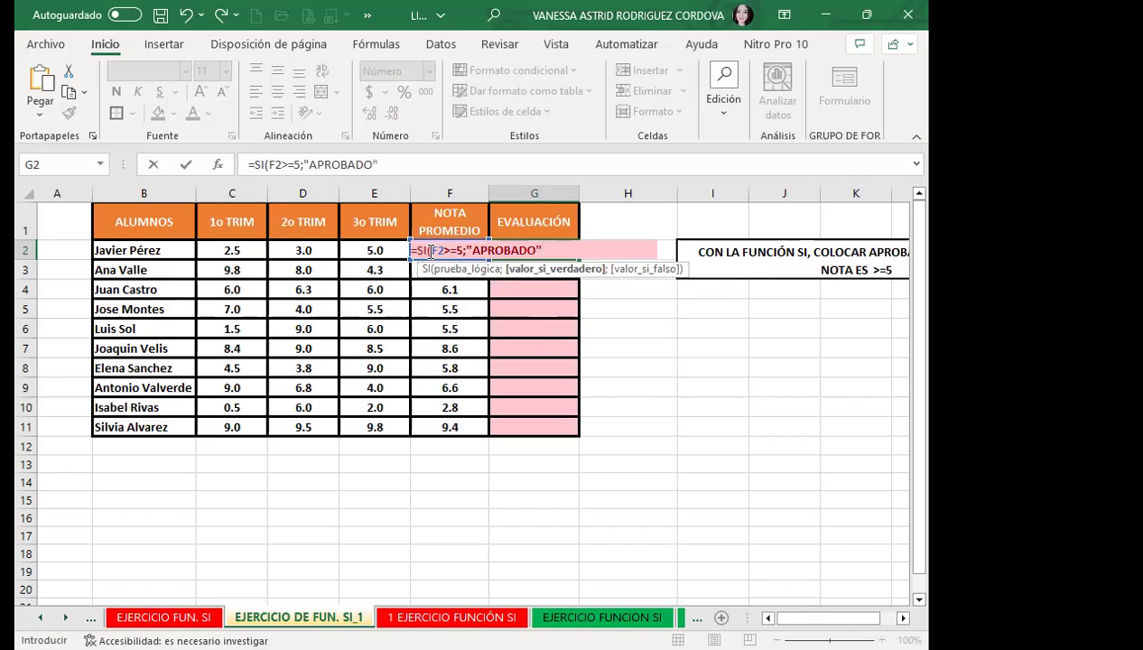
text(;)
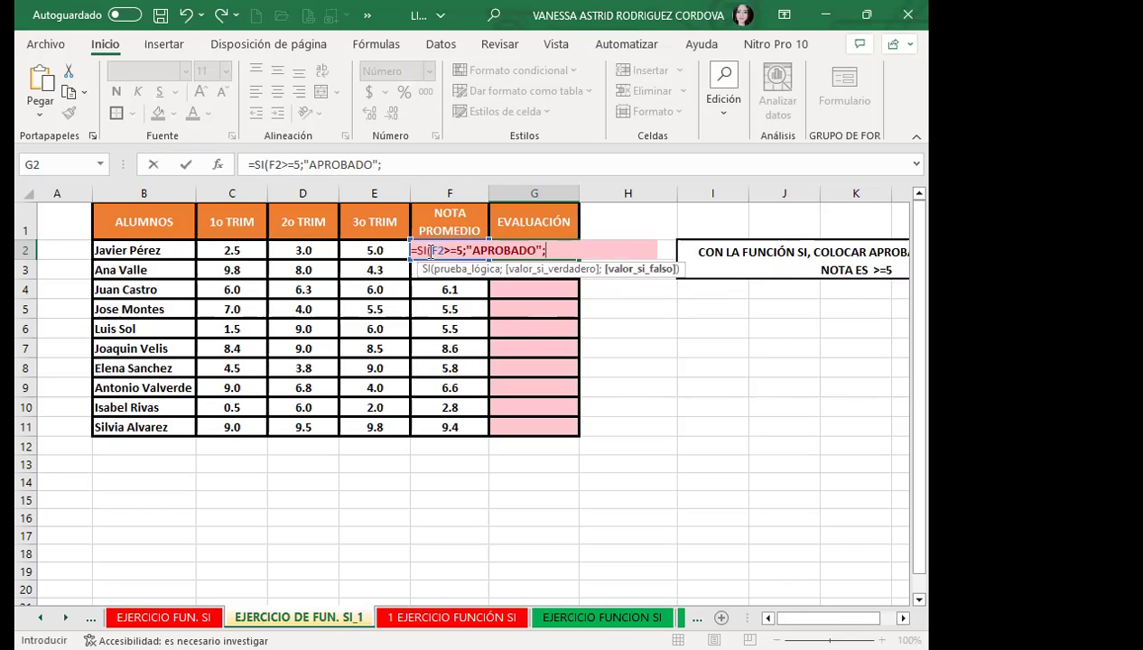
text(")
text(RERPOBADO"))
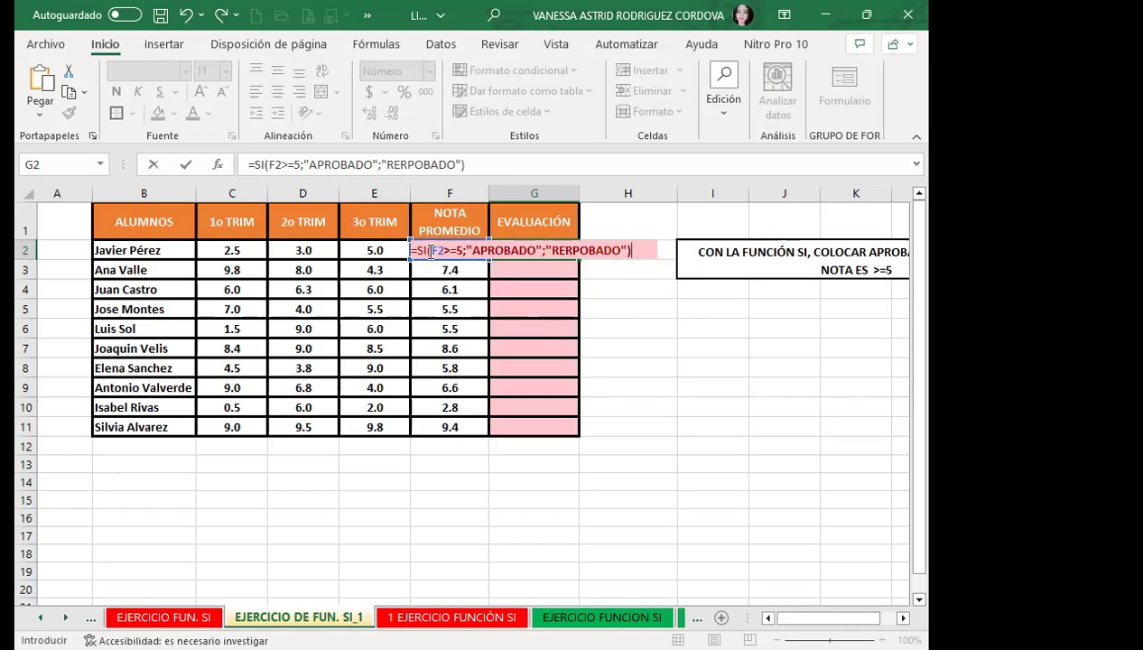
key(Return)
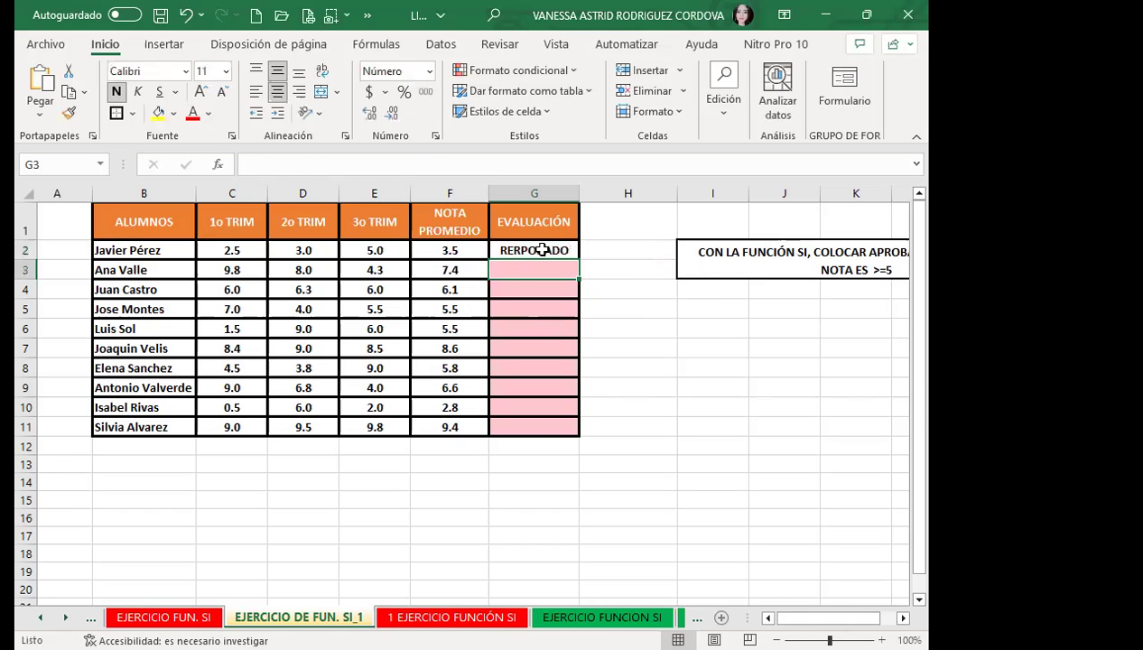
click(567, 250)
- Fill G2's formula to G11, correct RERPOBADO to REPROBADO, and refill G2:G11
drag(576, 262, 569, 429)
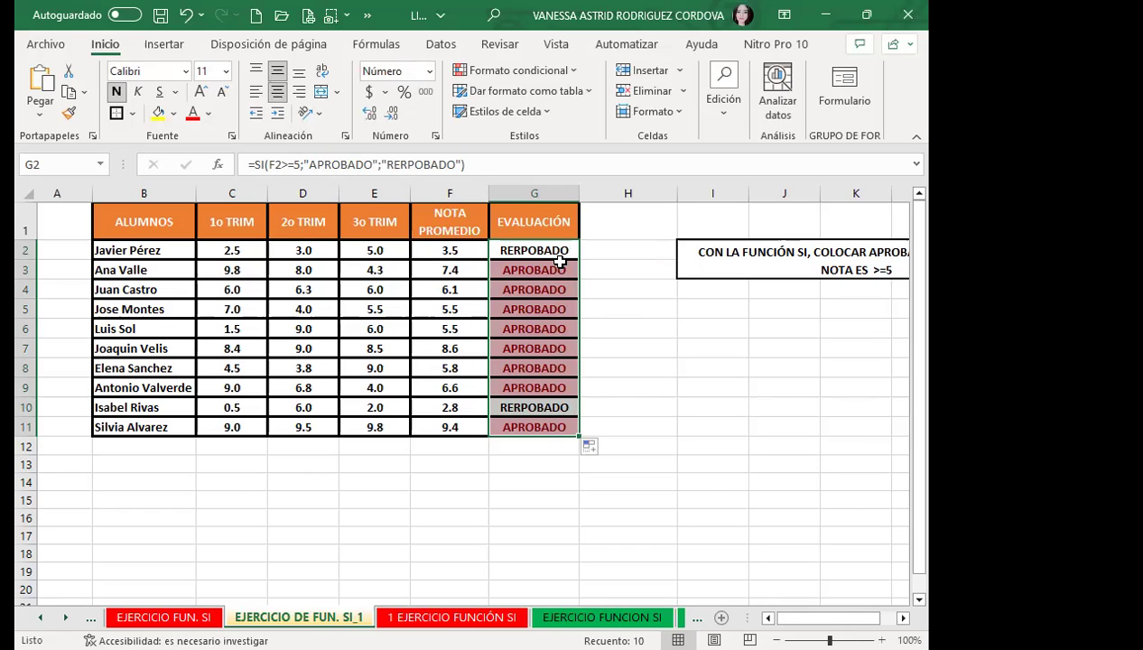
click(413, 164)
key(BackSpace)
key(BackSpace)
text(PR)
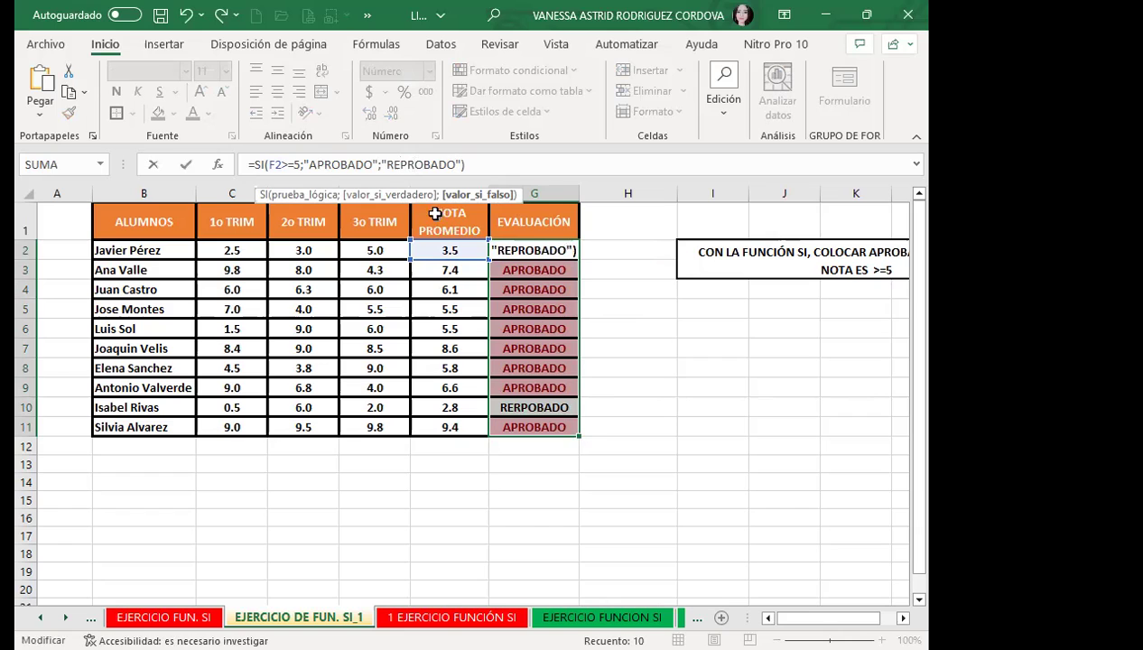
click(542, 253)
drag(577, 259, 558, 427)
click(564, 269)
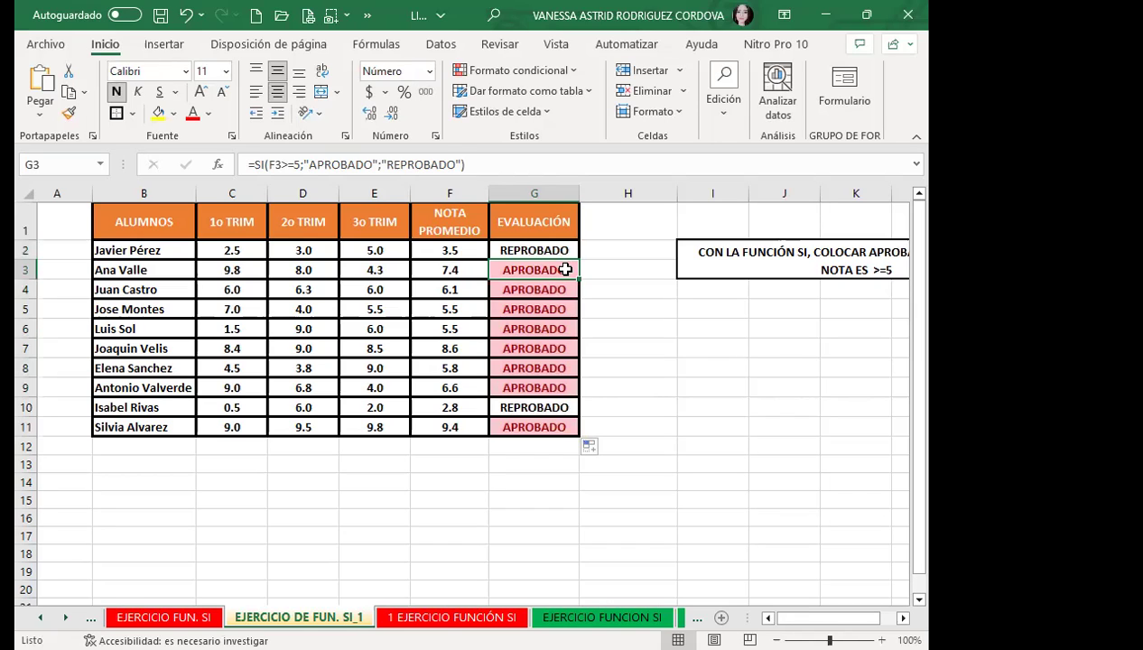
- Re-edit G2's >=5 test, fill it down to G11, then go to the Foro de discusión clase #2 page
click(531, 249)
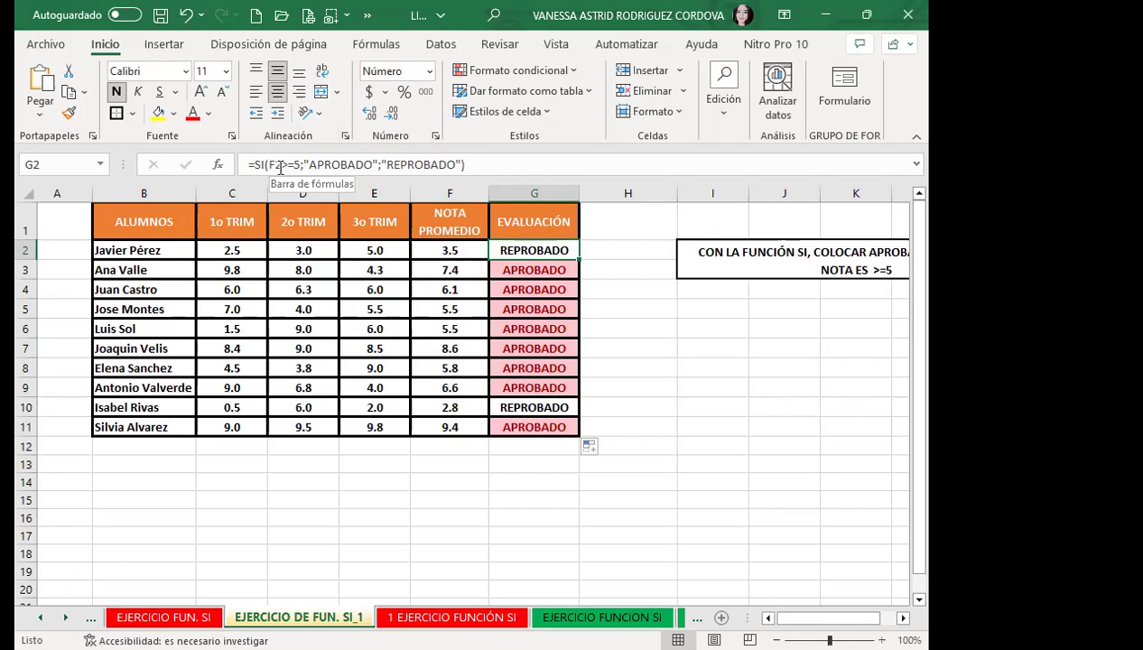
click(291, 165)
text(=)
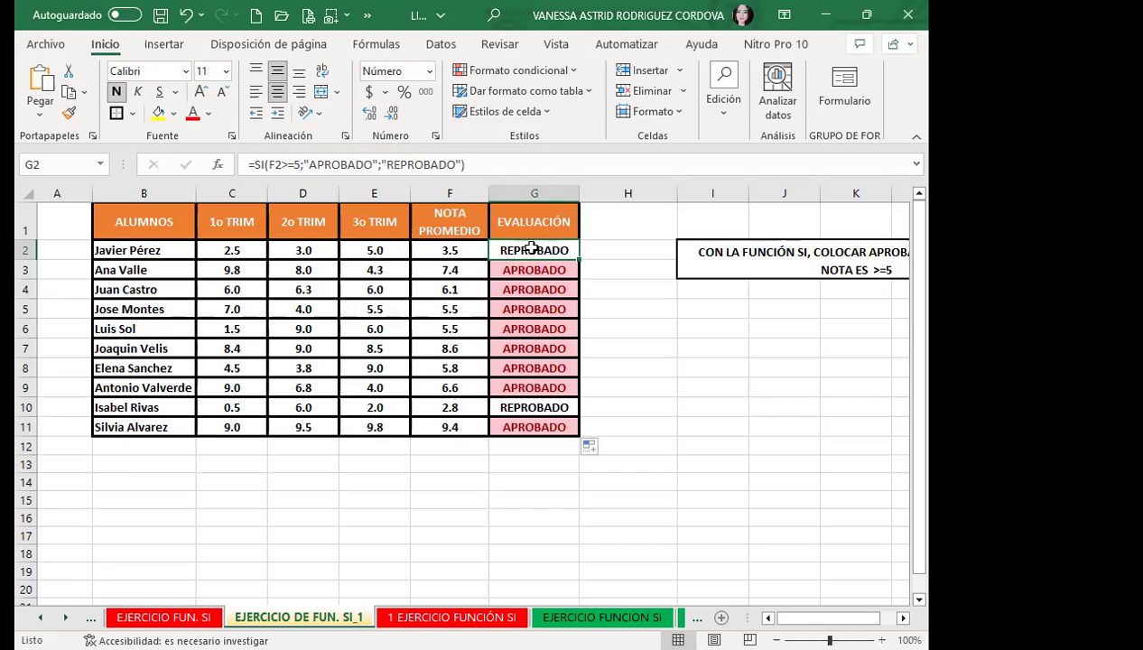
drag(582, 263, 557, 434)
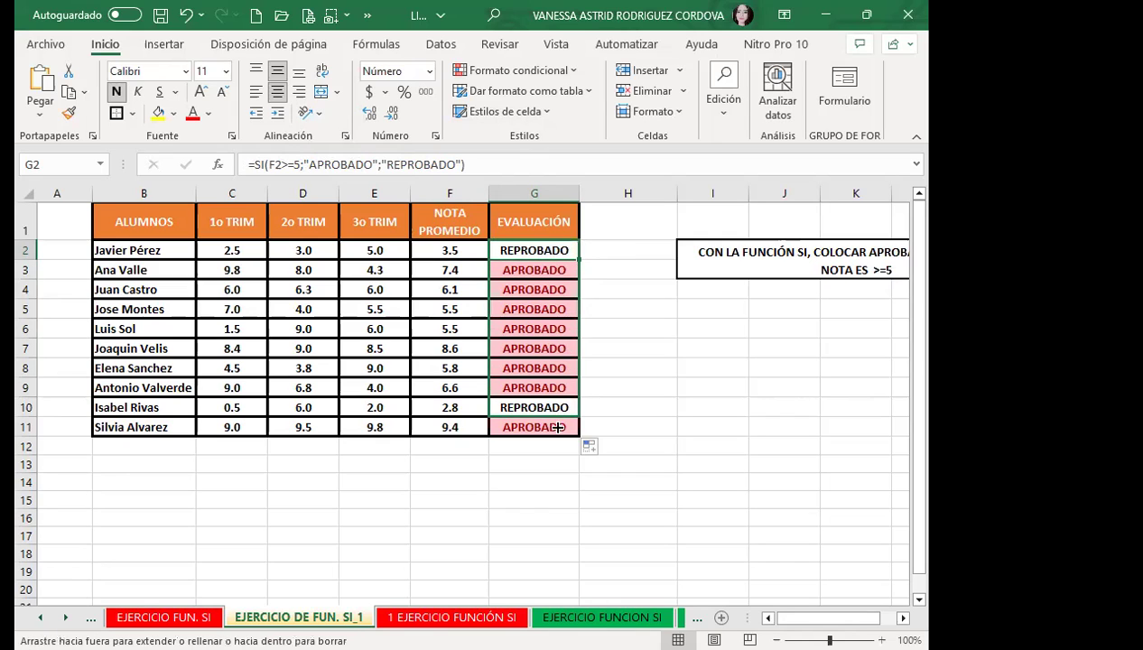
click(531, 308)
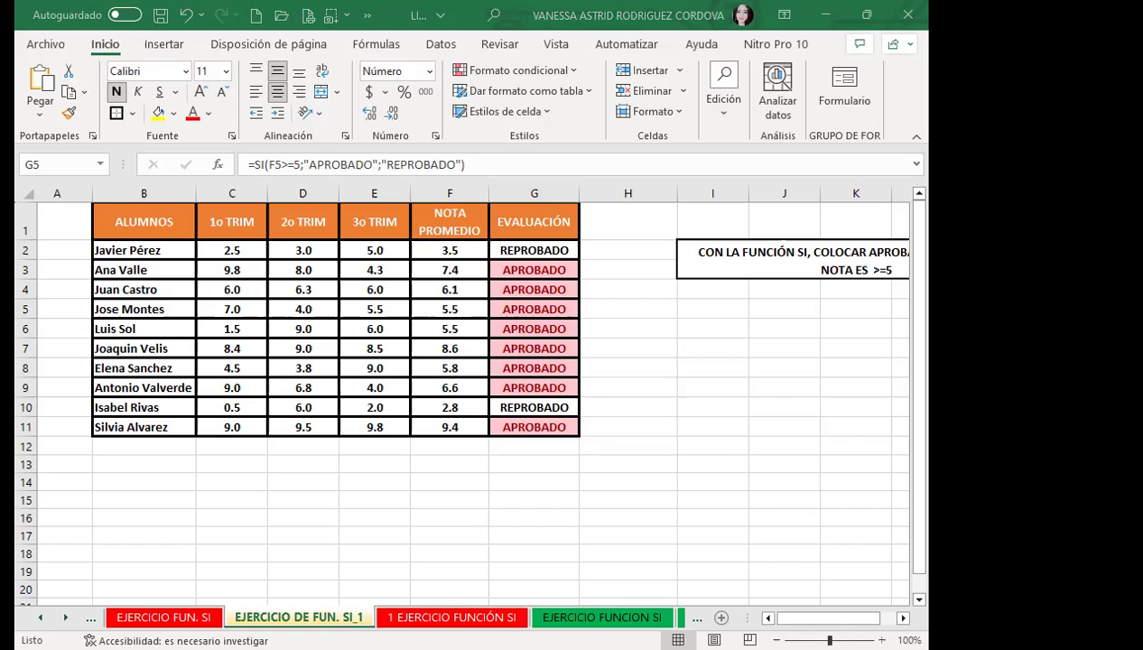
key(alt+Tab)
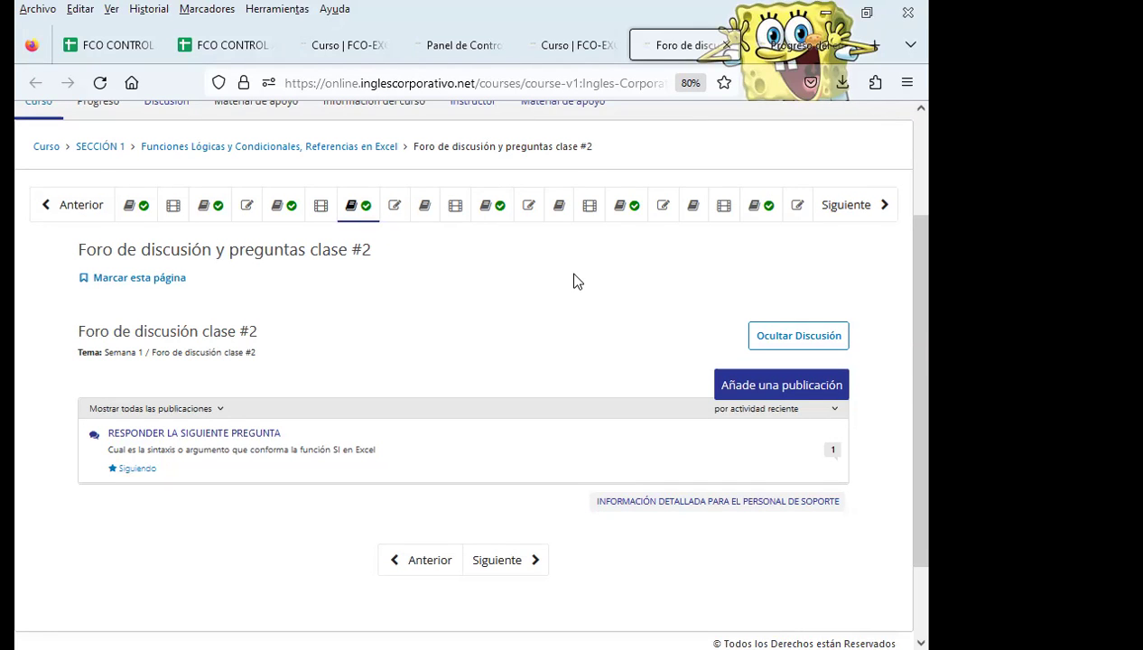
- Switch to the FCO CONTROL attendance sheet and select cell W5 under MARTES 04
click(115, 50)
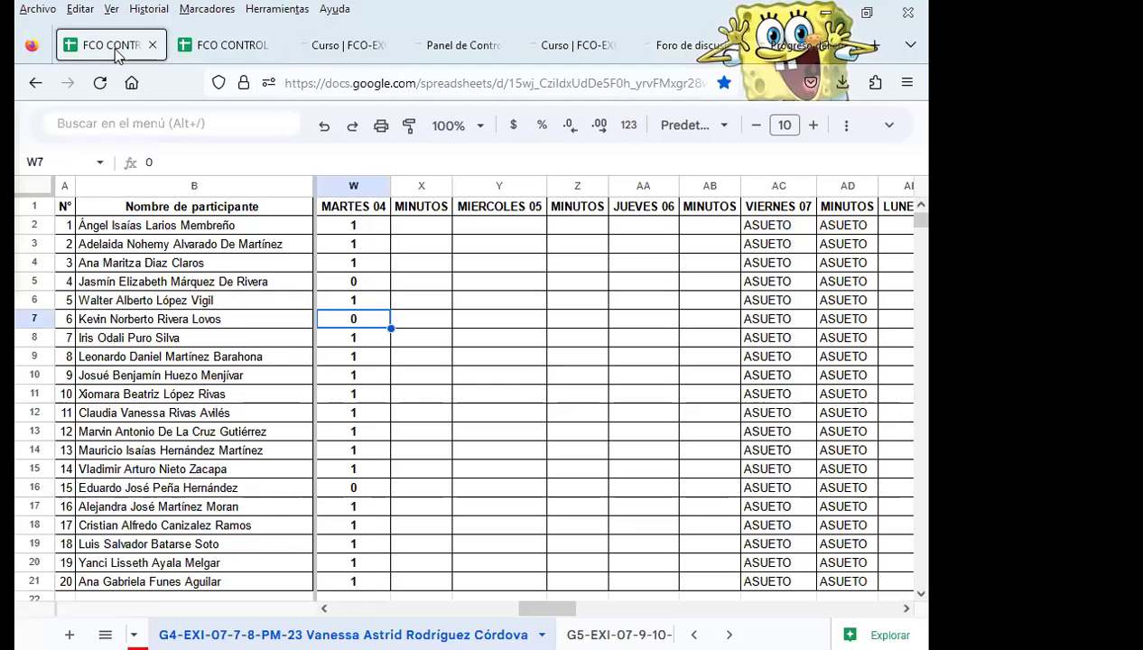
click(358, 282)
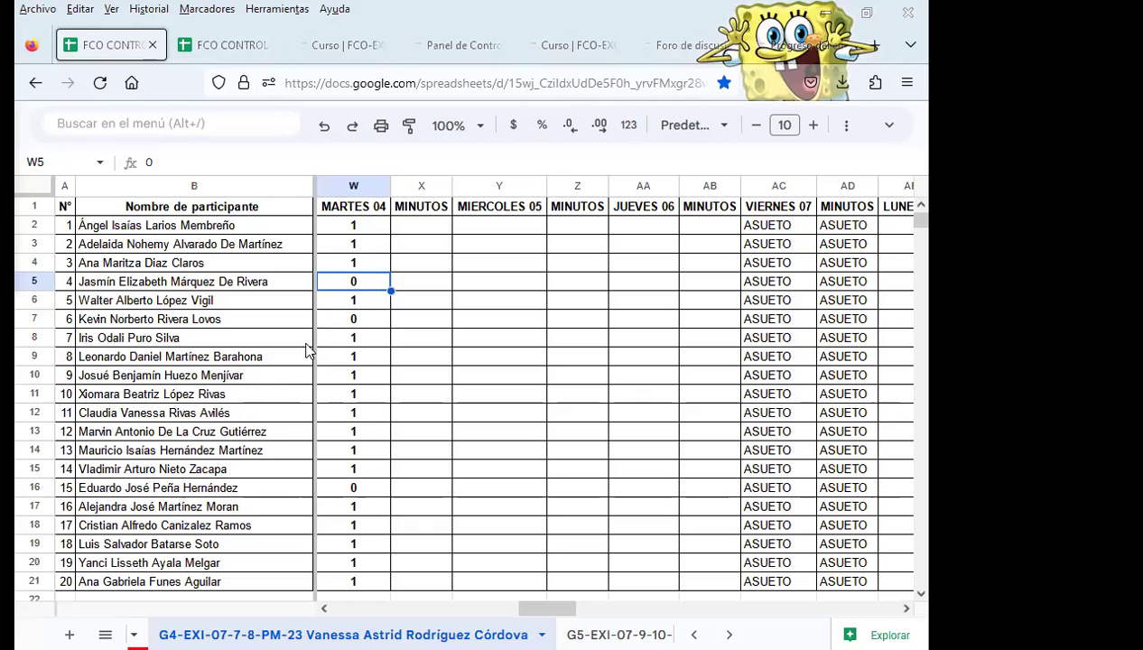
- Enter 1 in W16 for participant 15, replacing the 0, and recheck the zeros in W7 and W5
click(334, 322)
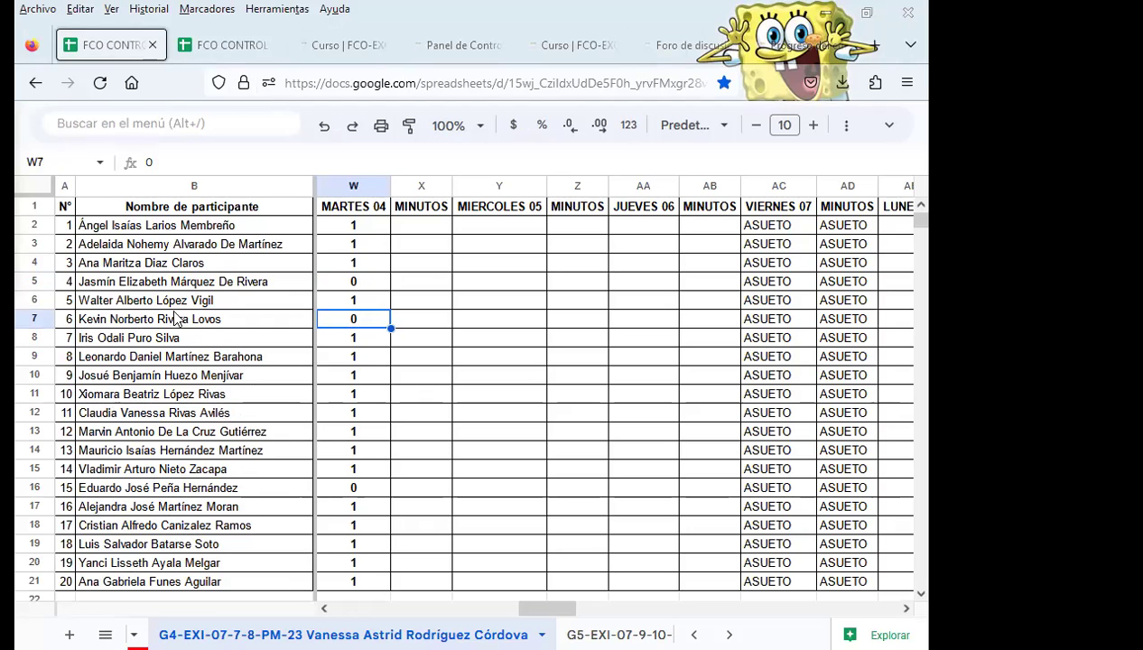
click(340, 489)
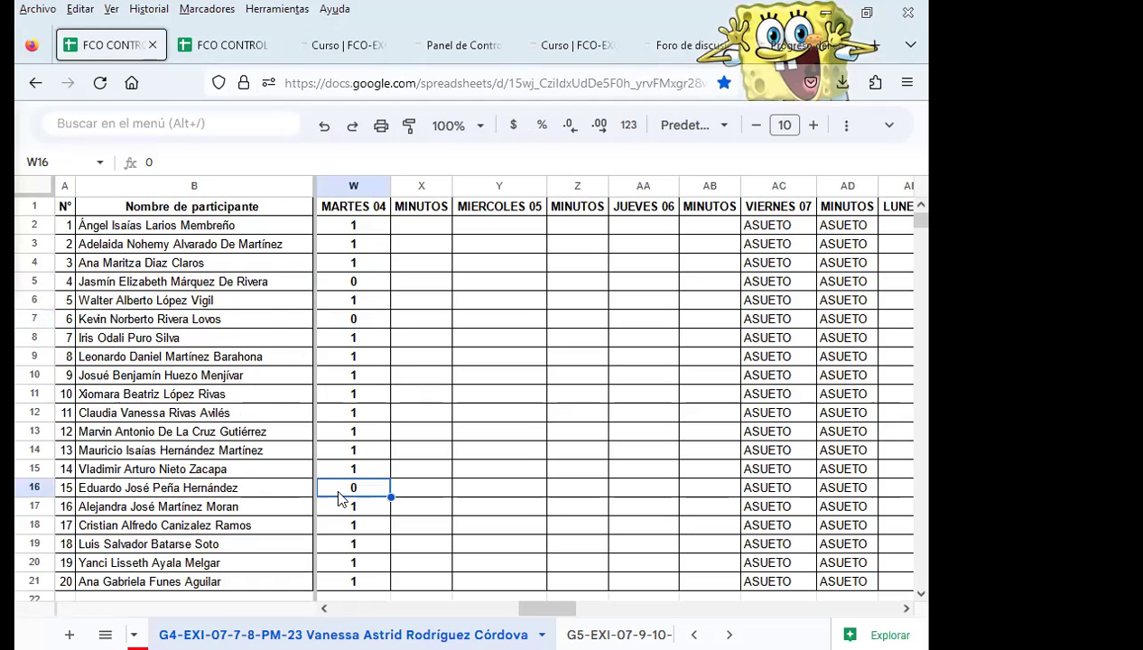
scroll(340, 487, down, 4)
scroll(330, 460, up, 4)
text(1)
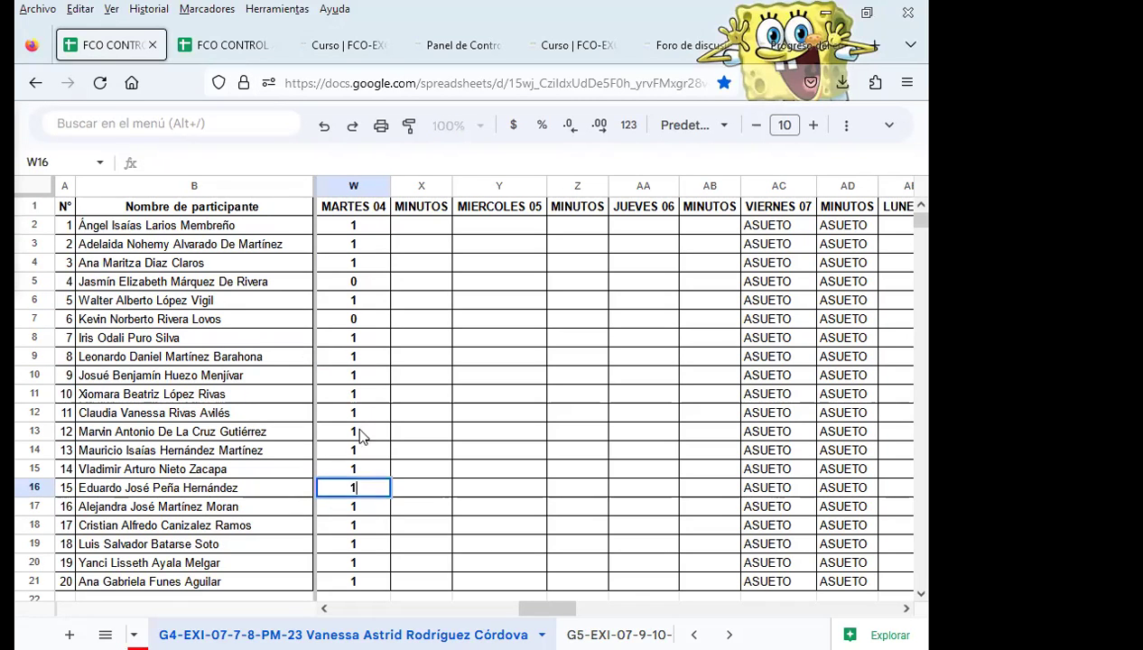
click(356, 373)
click(343, 328)
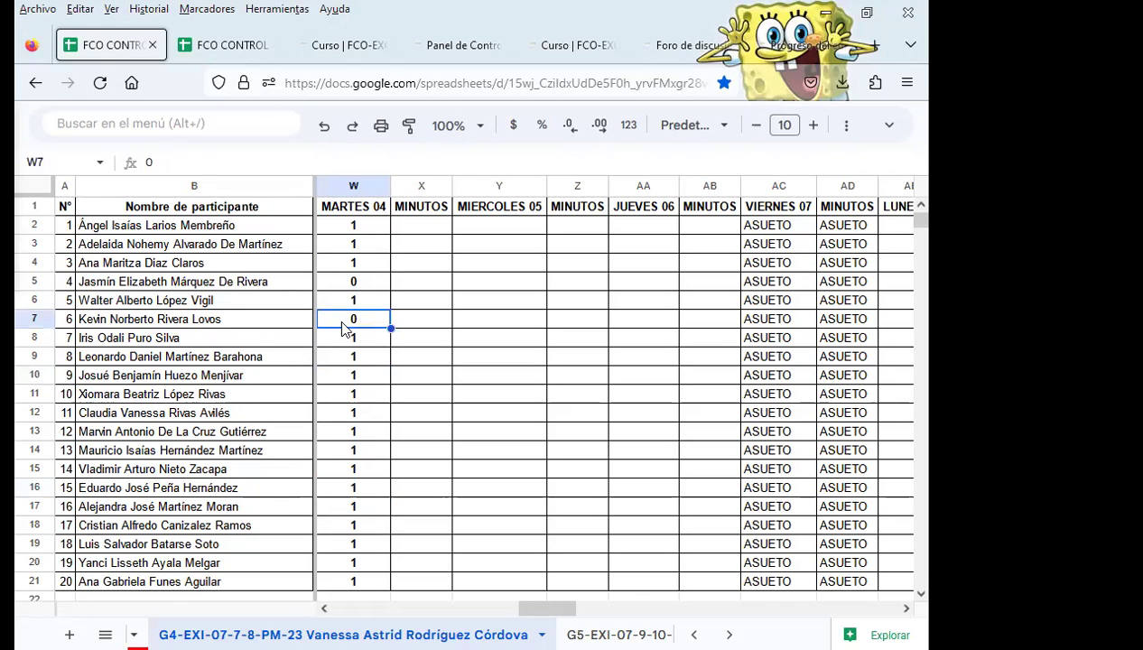
click(333, 286)
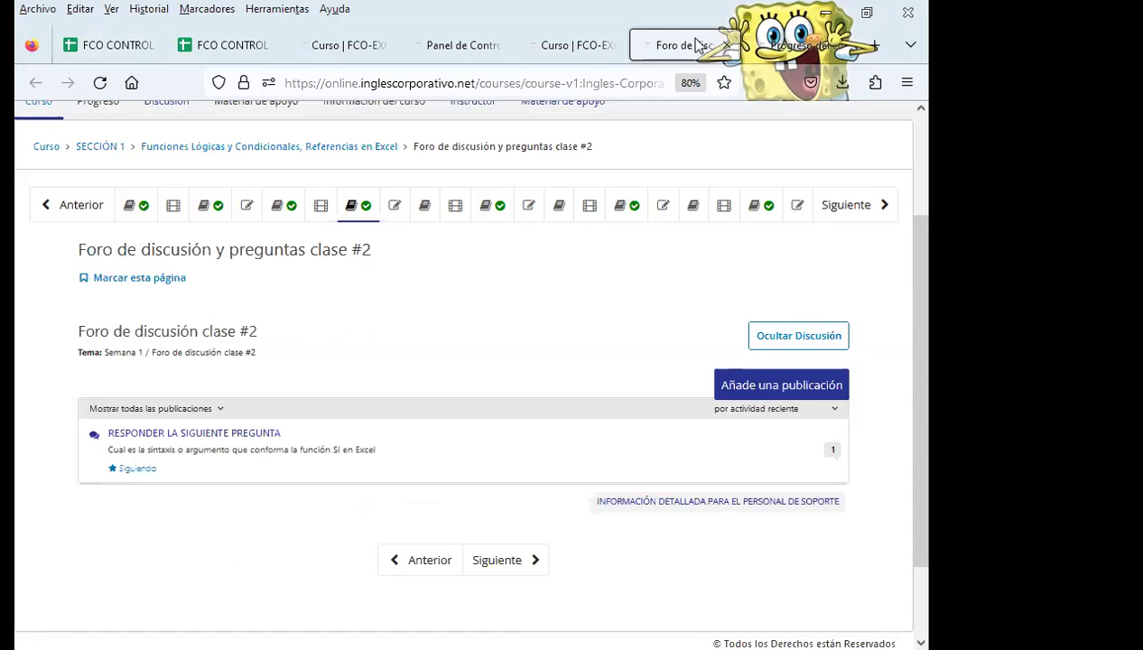
- Return to the Foro de discusión clase #2 tab and reload it with F5
click(682, 45)
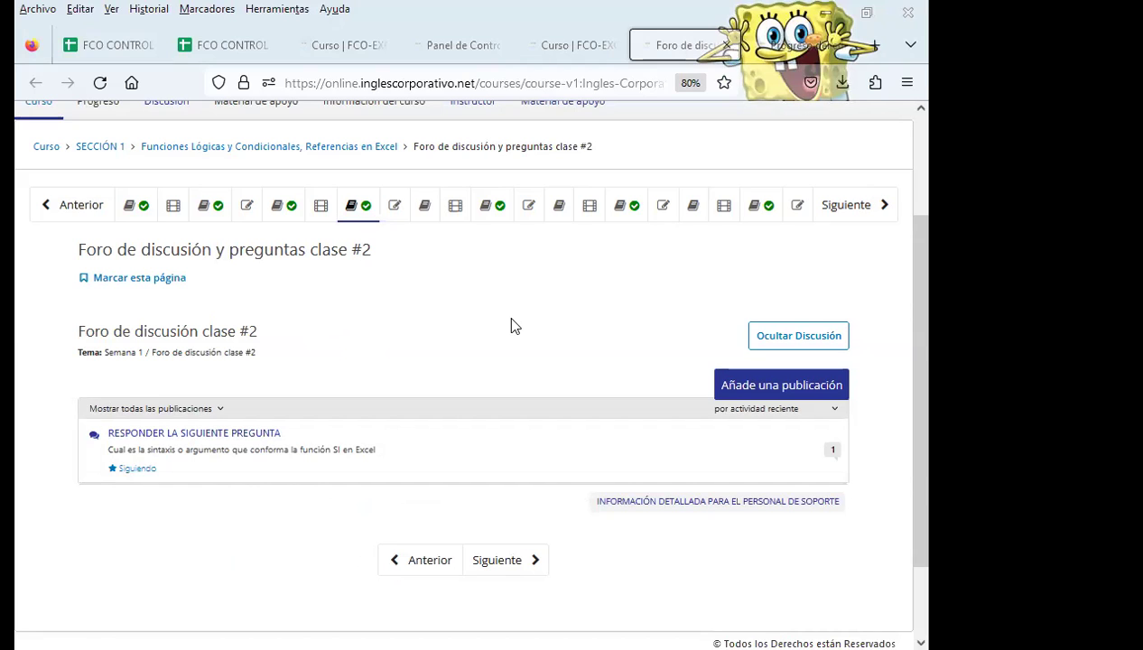
click(118, 36)
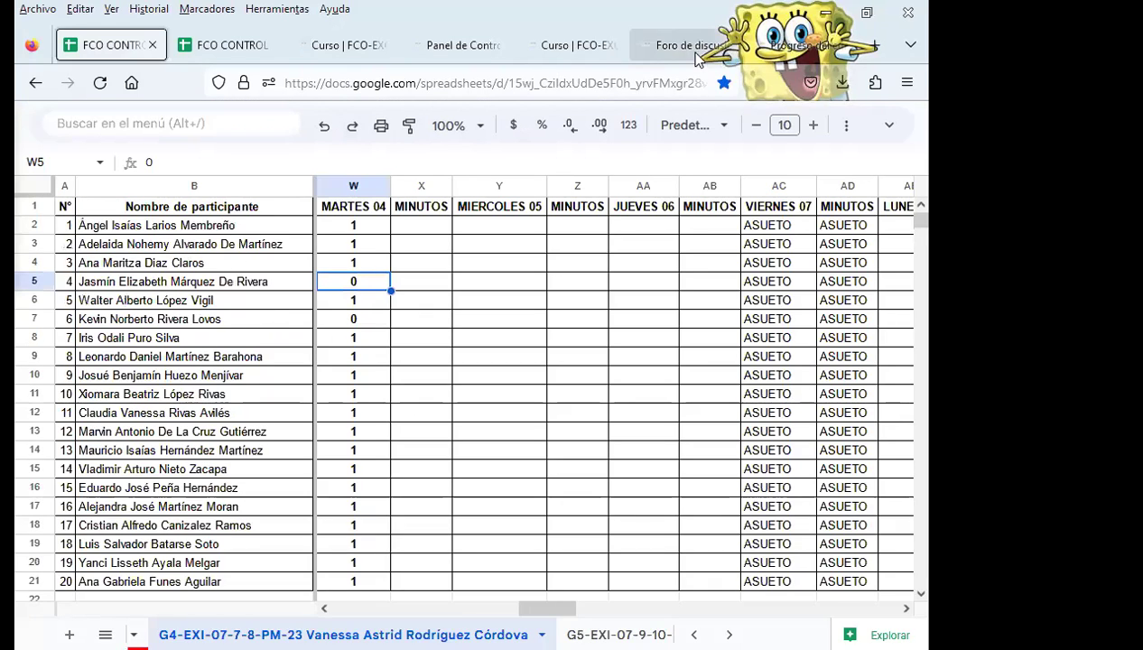
click(686, 47)
click(793, 46)
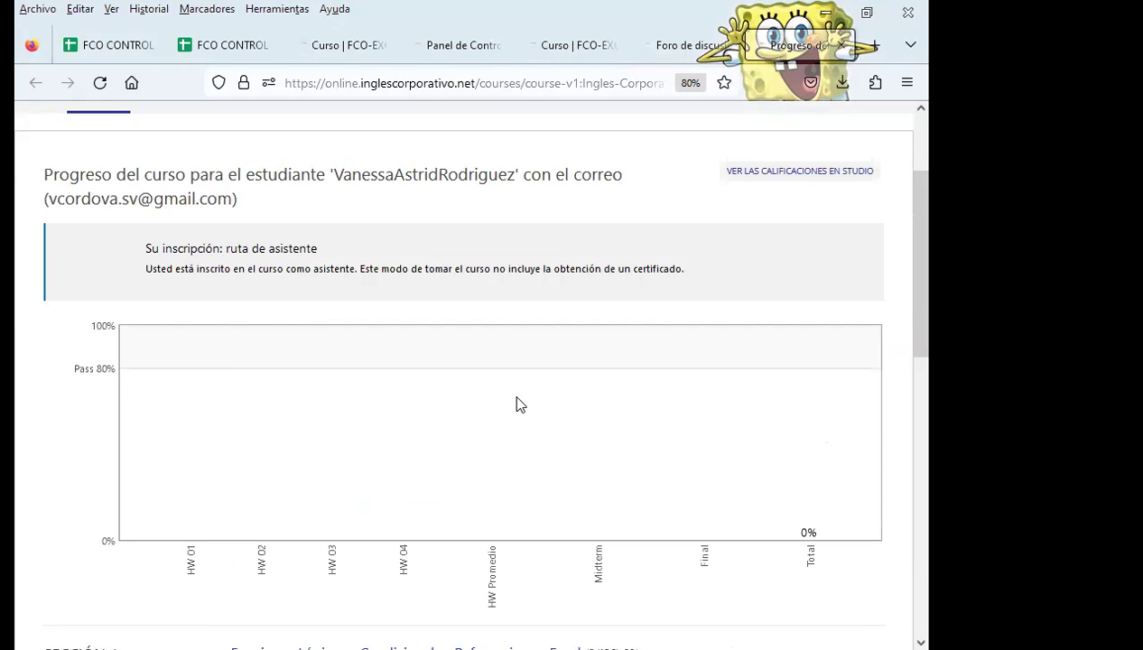
click(676, 51)
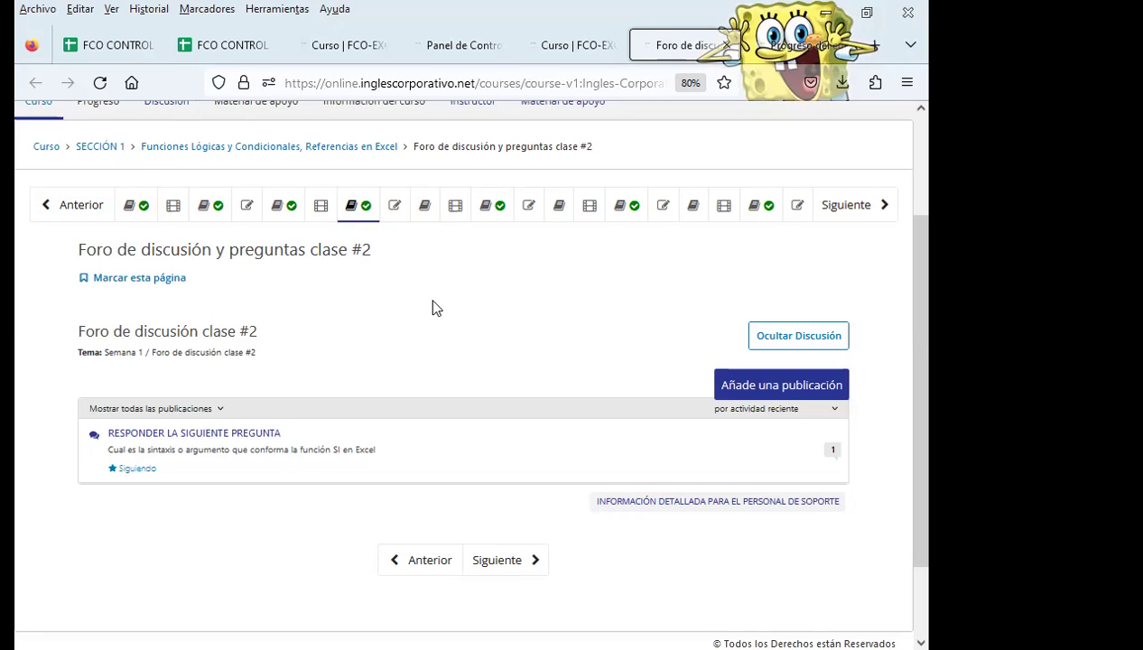
key(F5)
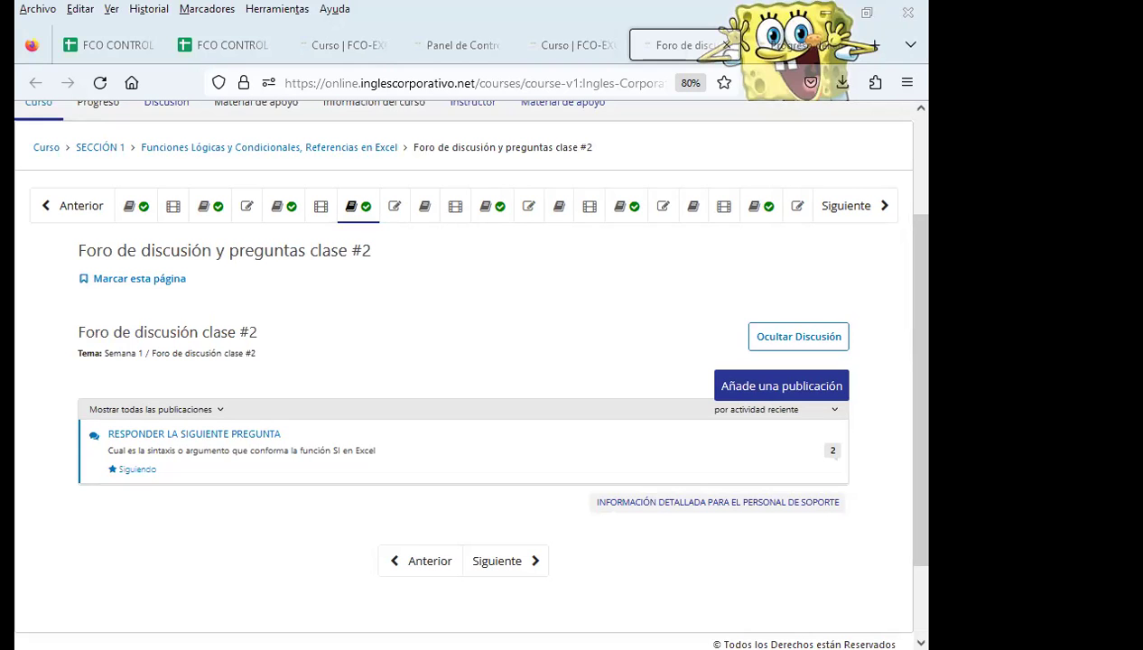
- Open the SI-function question thread and paste the thank-you reply into a new comment, adding a line break
click(255, 441)
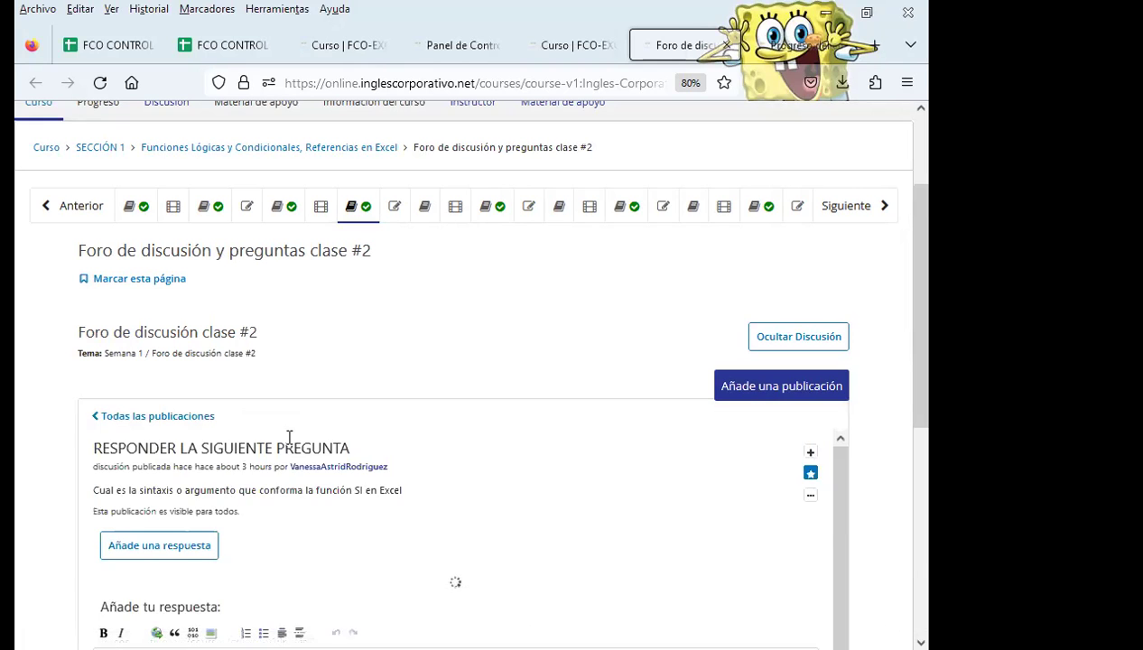
scroll(54, 472, down, 3)
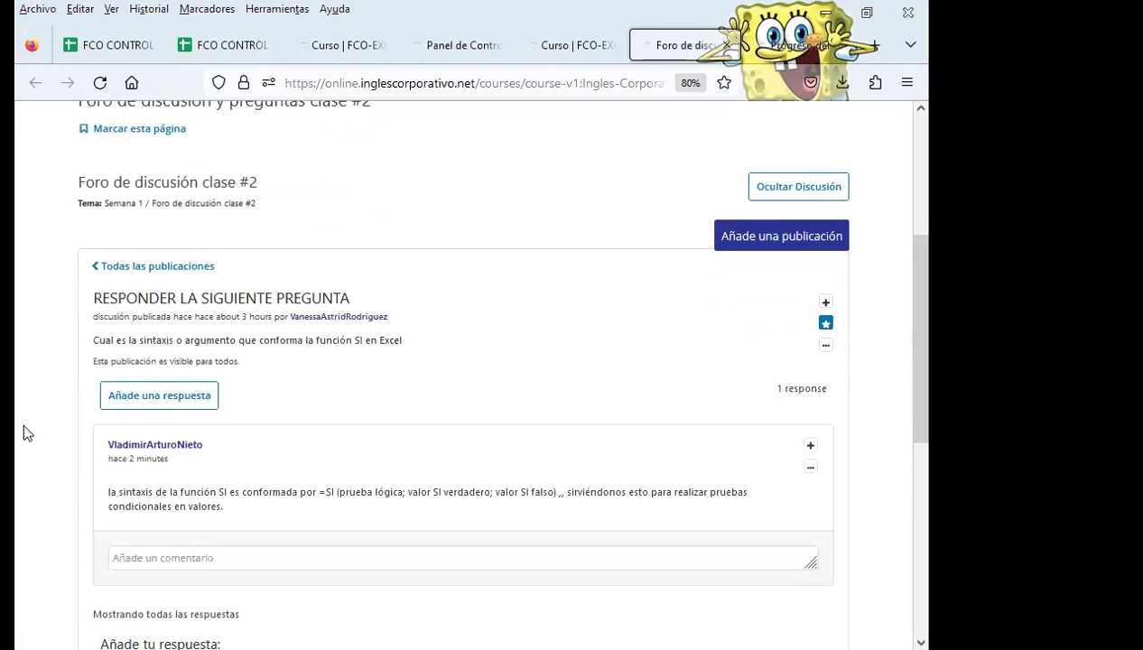
scroll(112, 463, down, 2)
click(143, 483)
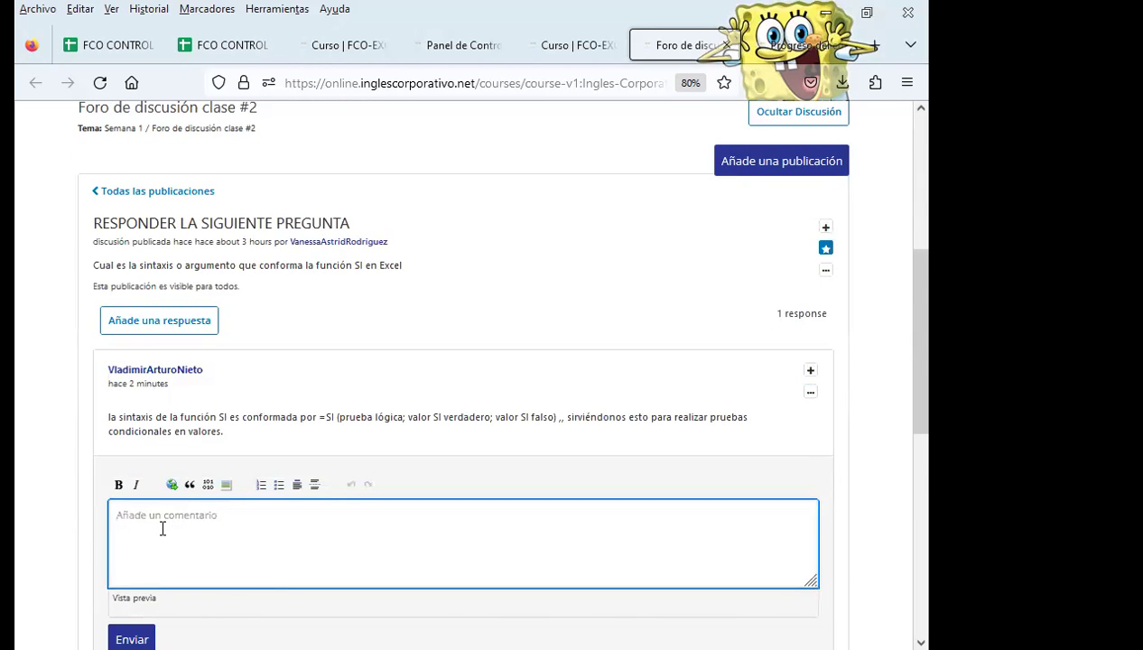
key(ctrl+v)
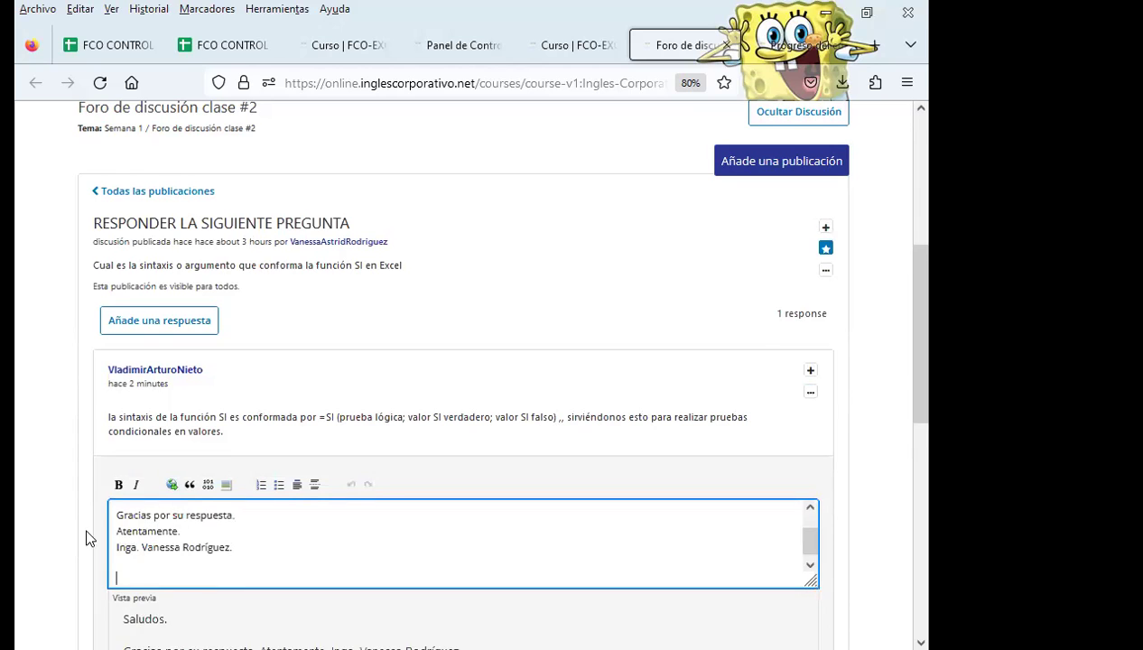
scroll(92, 509, down, 2)
click(247, 435)
key(Return)
scroll(217, 456, up, 2)
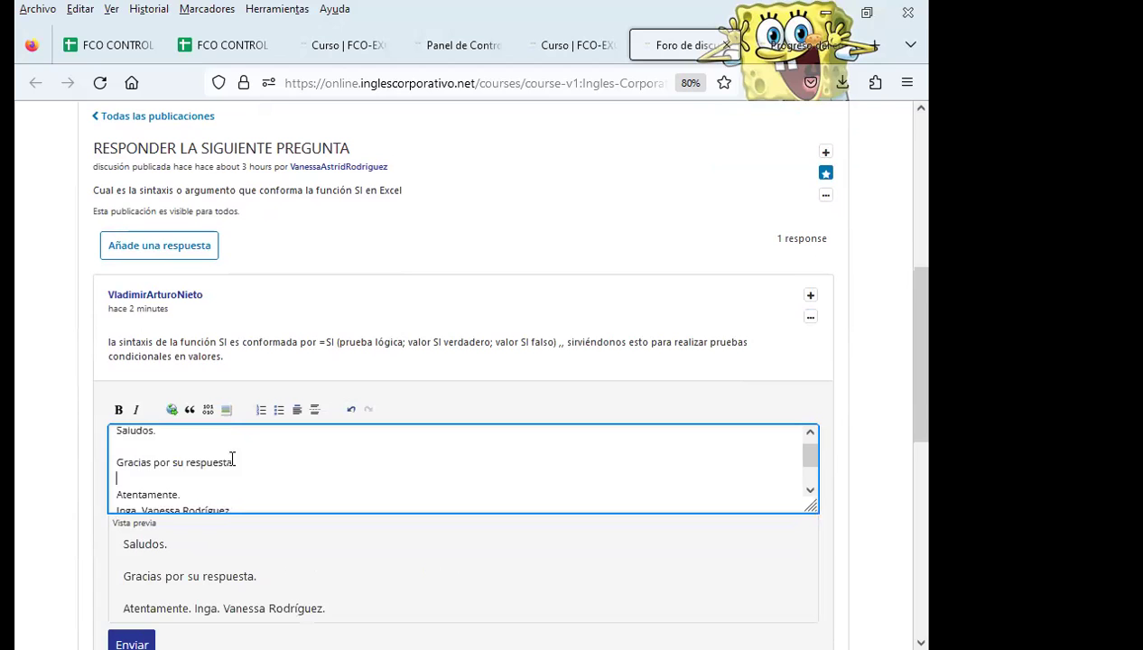
scroll(222, 475, down, 3)
- Post the comment beginning 'Saludos. Gracias por su respuesta.' under the answer
drag(247, 469, 38, 373)
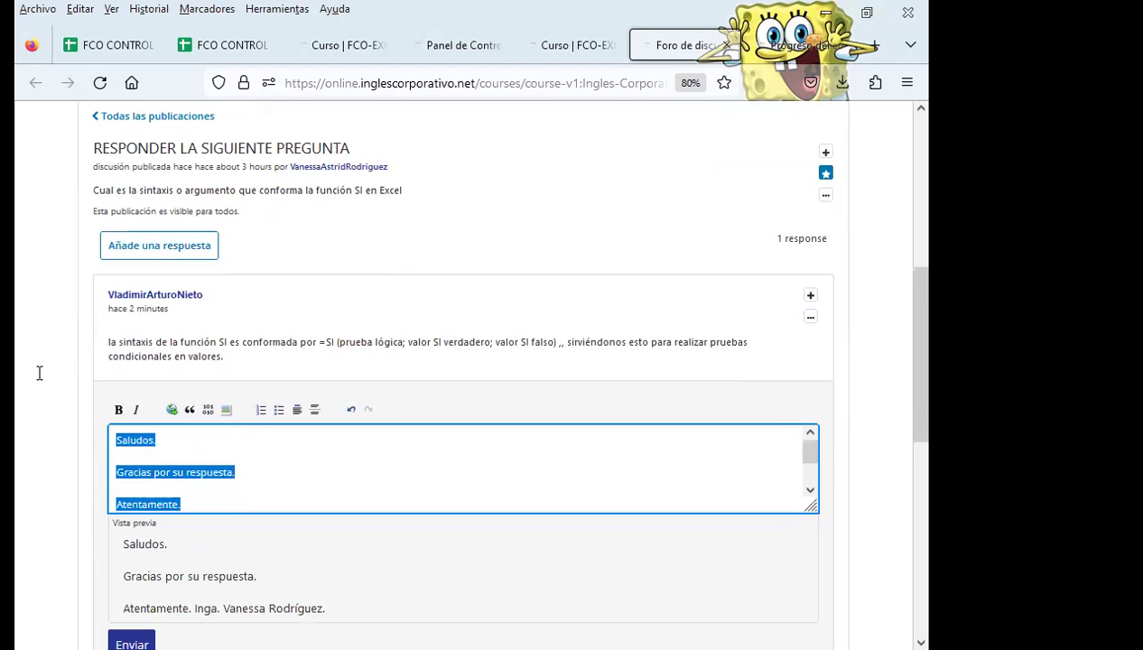
scroll(64, 481, down, 4)
click(127, 498)
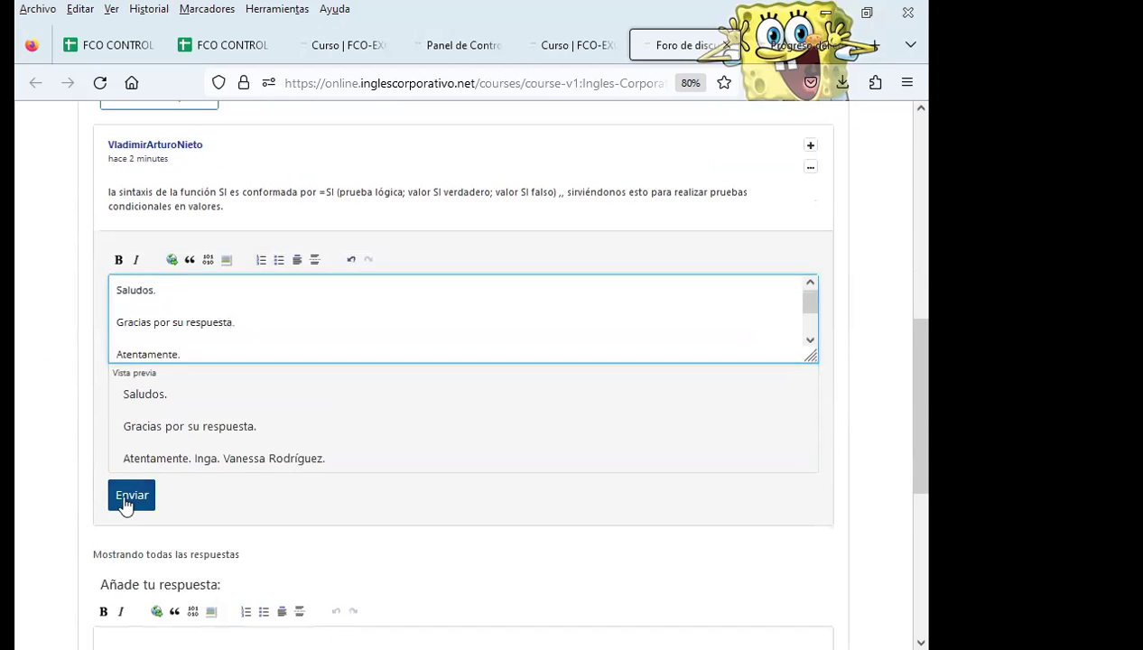
scroll(49, 440, down, 3)
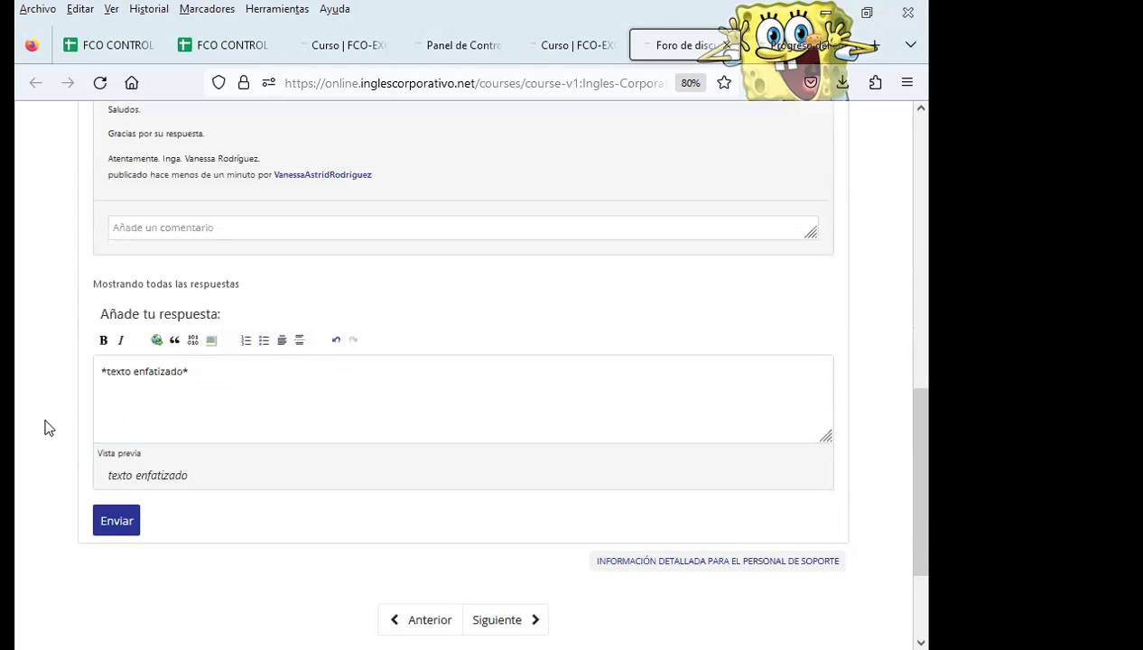
scroll(49, 422, up, 3)
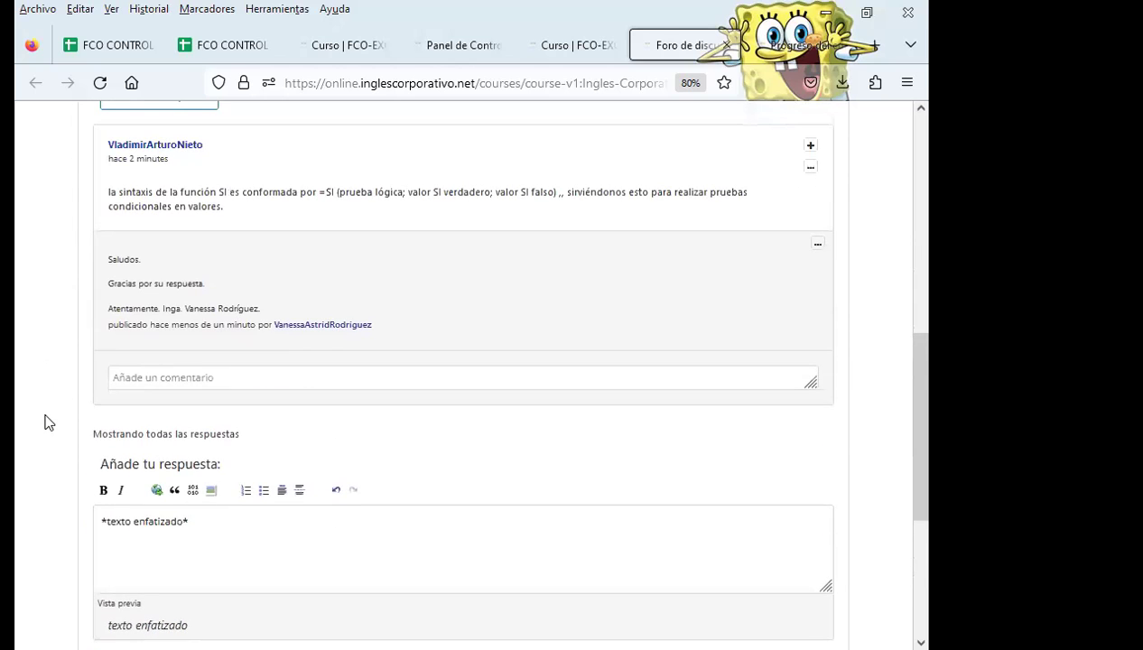
- Delete the leftover placeholder text from the answer box
click(138, 518)
key(ctrl+a)
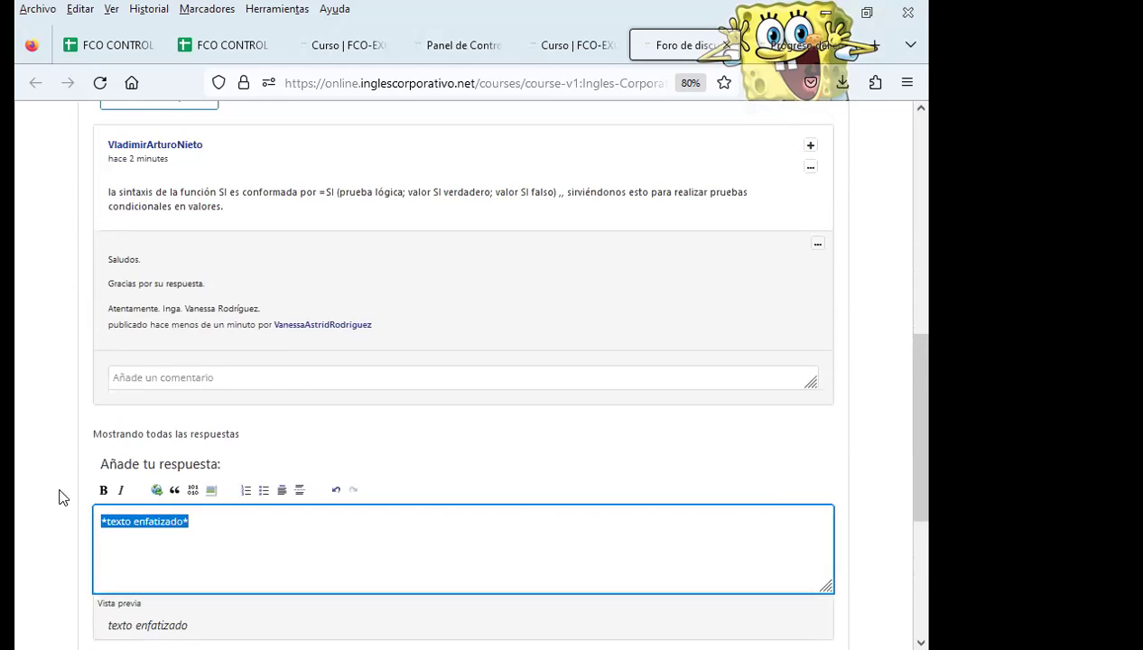
key(BackSpace)
scroll(57, 442, up, 4)
scroll(59, 437, up, 4)
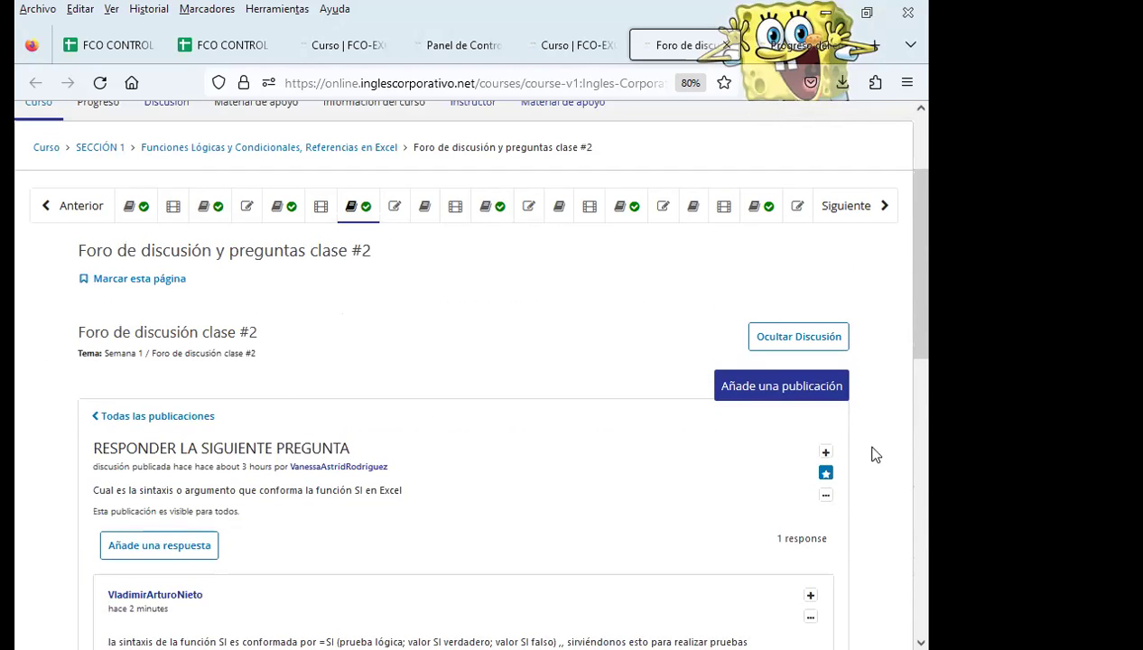
- Reload the class #2 forum and close the duplicate 'Curso | FCO-EXCEL' tab
scroll(242, 403, down, 3)
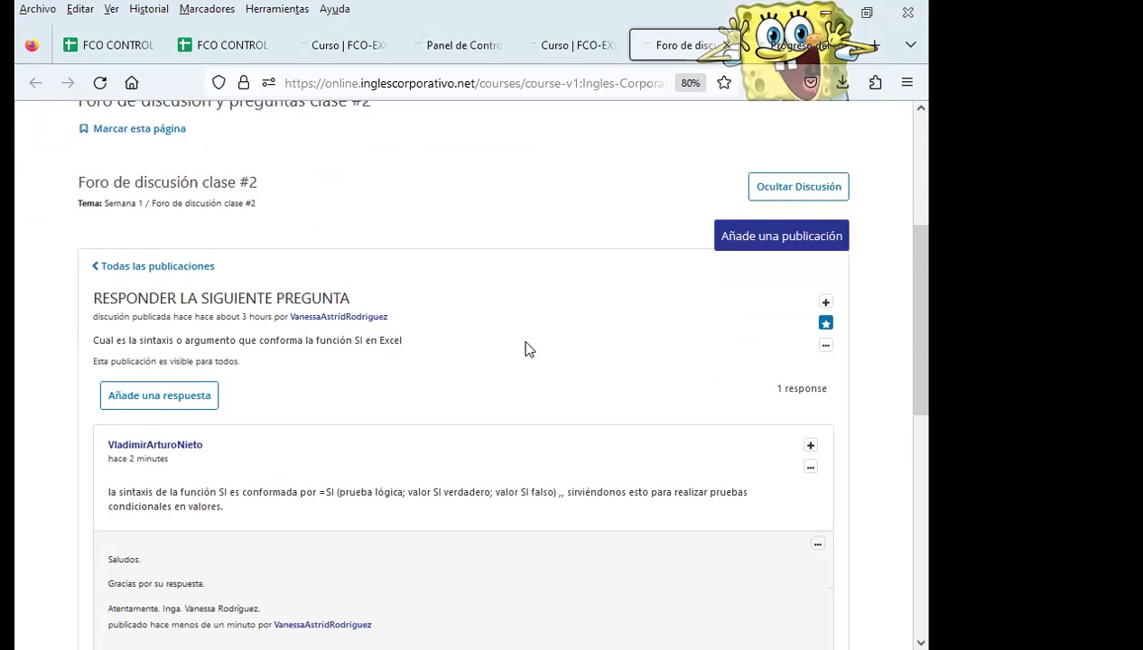
key(F5)
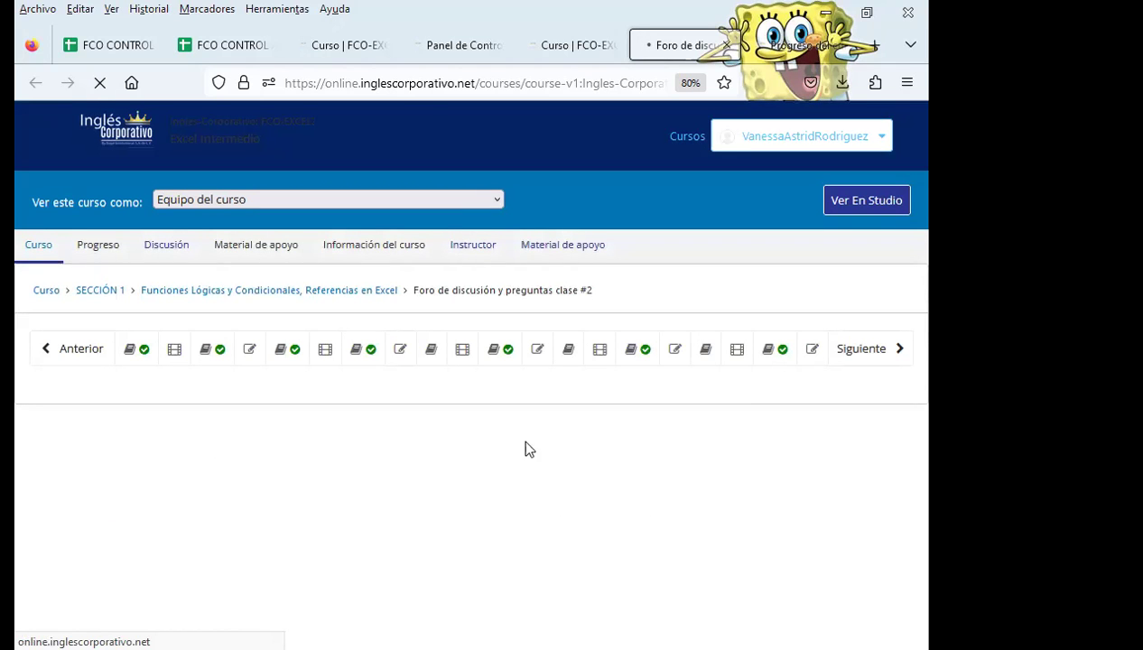
click(560, 45)
click(614, 45)
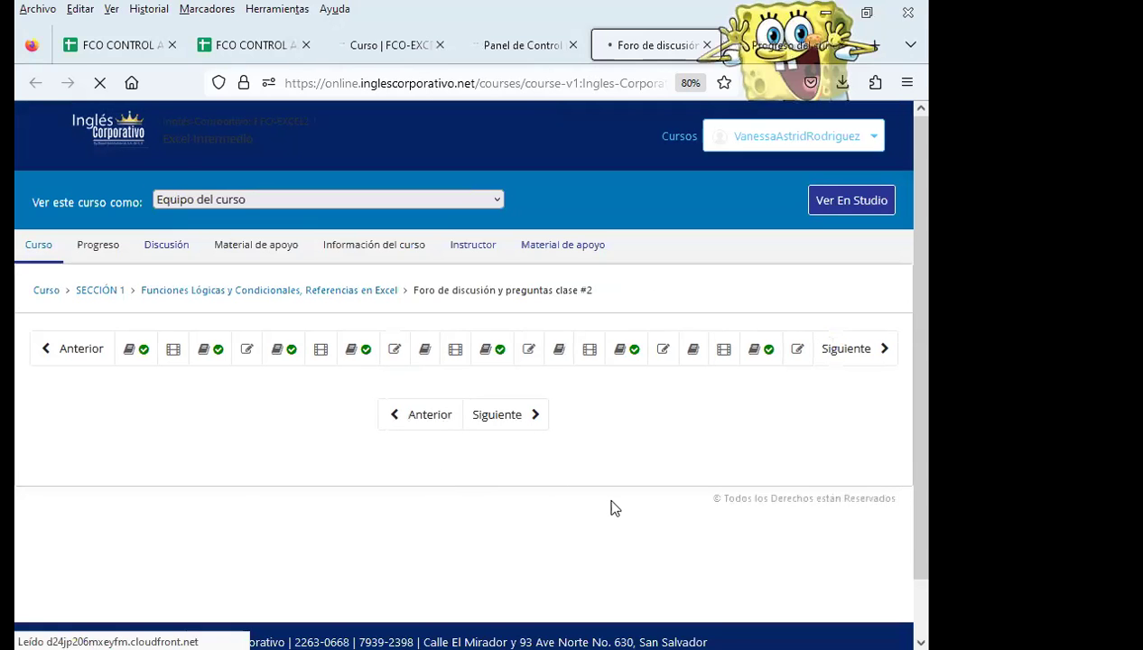
scroll(558, 484, down, 1)
scroll(548, 405, down, 2)
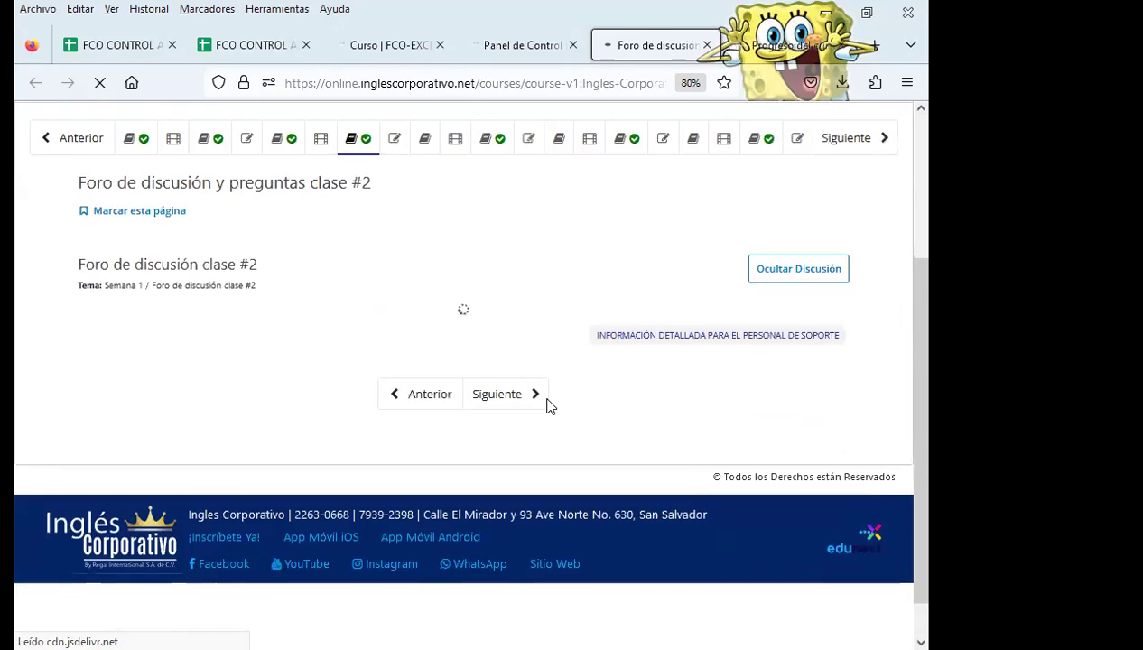
scroll(548, 192, up, 1)
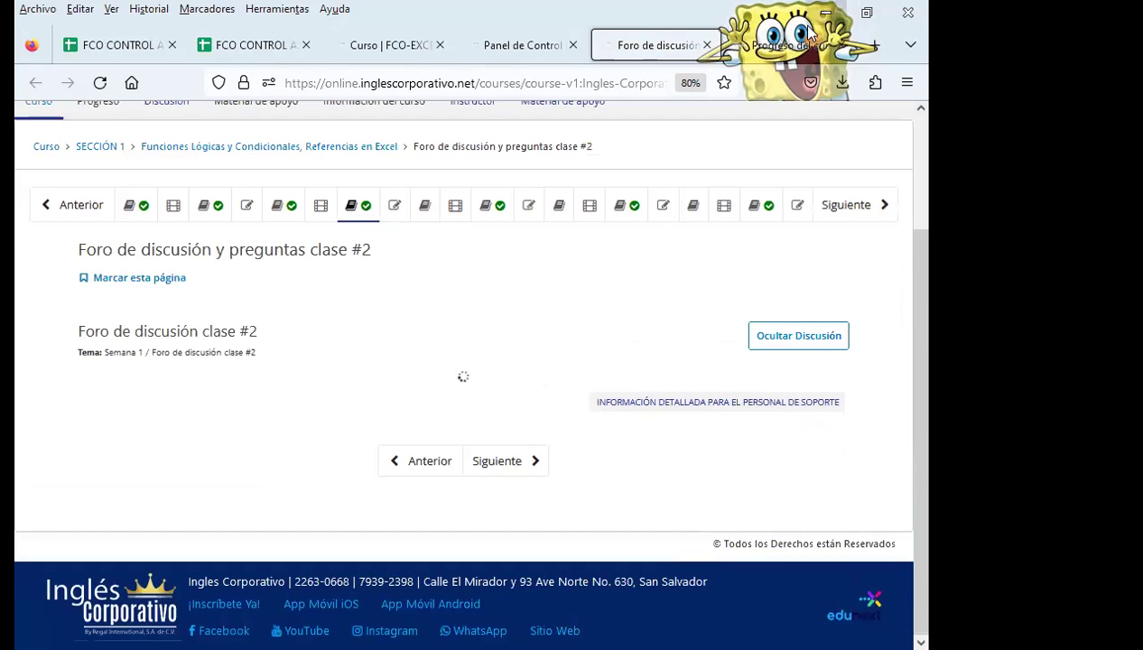